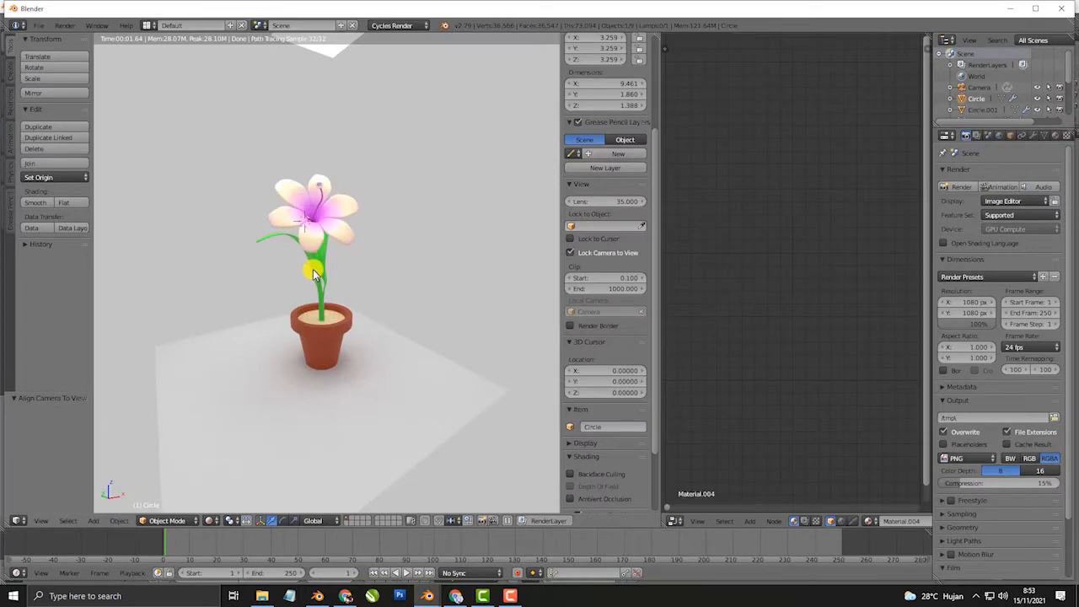
- Switch to the Blender window holding the unfinished flower head and show the model in perspective
{"action": "mouse_move", "coordinate": [424, 596]}
{"action": "left_click", "coordinate": [476, 547]}
{"action": "scroll", "coordinate": [553, 366], "scroll_direction": "down", "scroll_amount": 2}
{"action": "key", "text": "KP_5"}
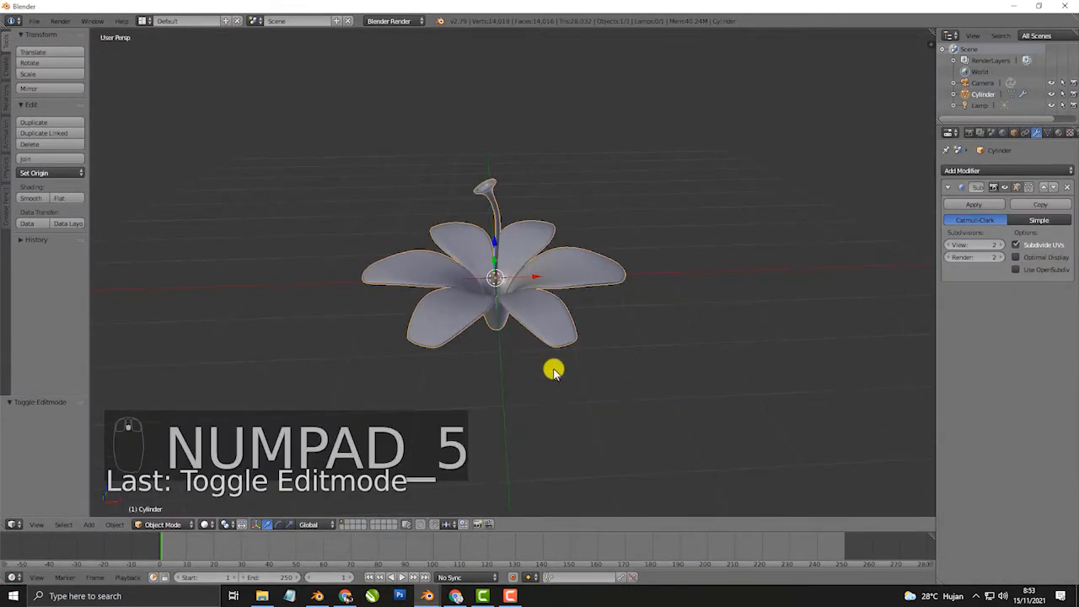
{"action": "middle_click_drag", "start_coordinate": [544, 367], "coordinate": [503, 347]}
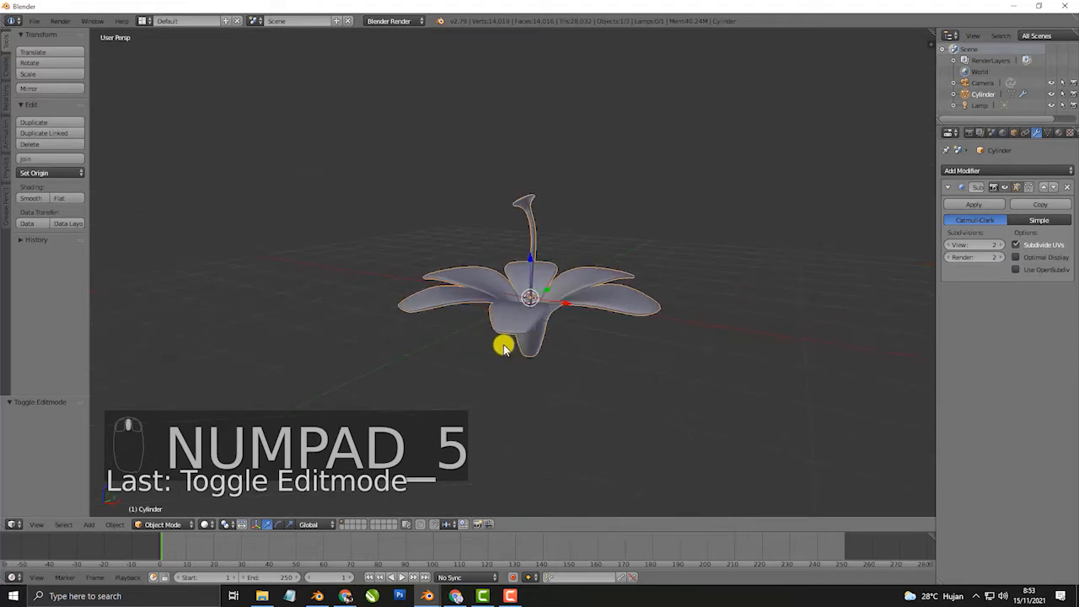
{"action": "key", "text": "shift+a"}
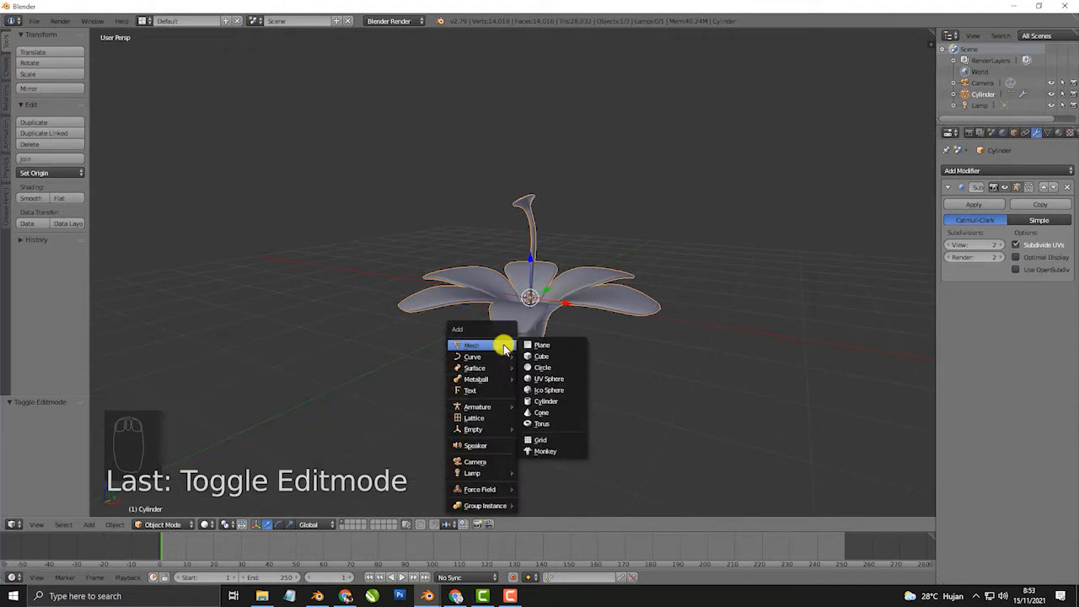
{"action": "left_click", "coordinate": [559, 401]}
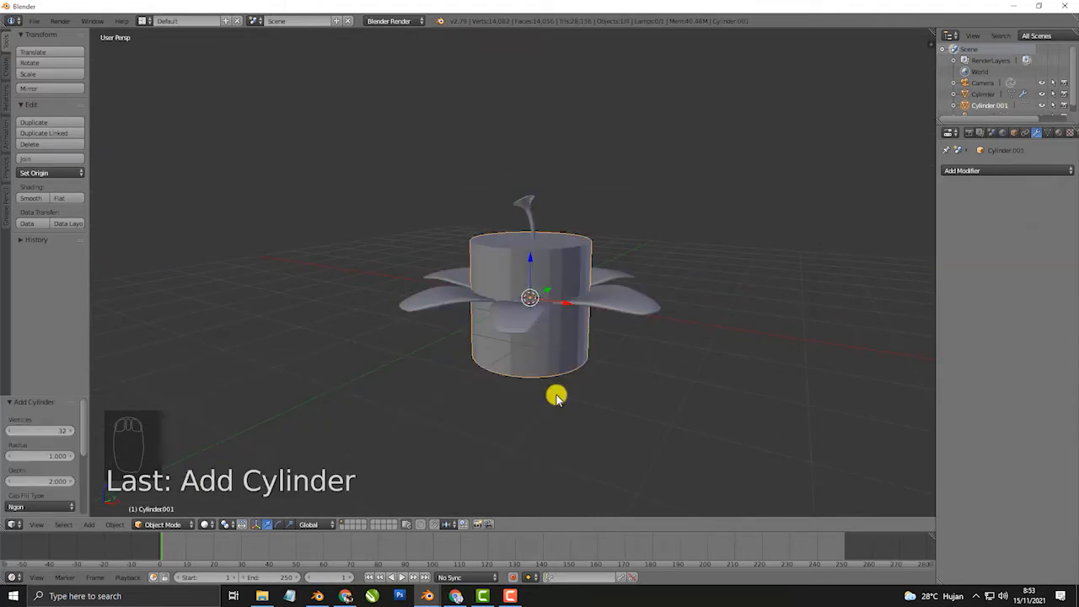
{"action": "key", "text": "Delete"}
{"action": "left_click", "coordinate": [556, 394]}
- Add a plane mesh and move it straight down along Z by about 1.571 so it sits below the flower
{"action": "key", "text": "shift+a"}
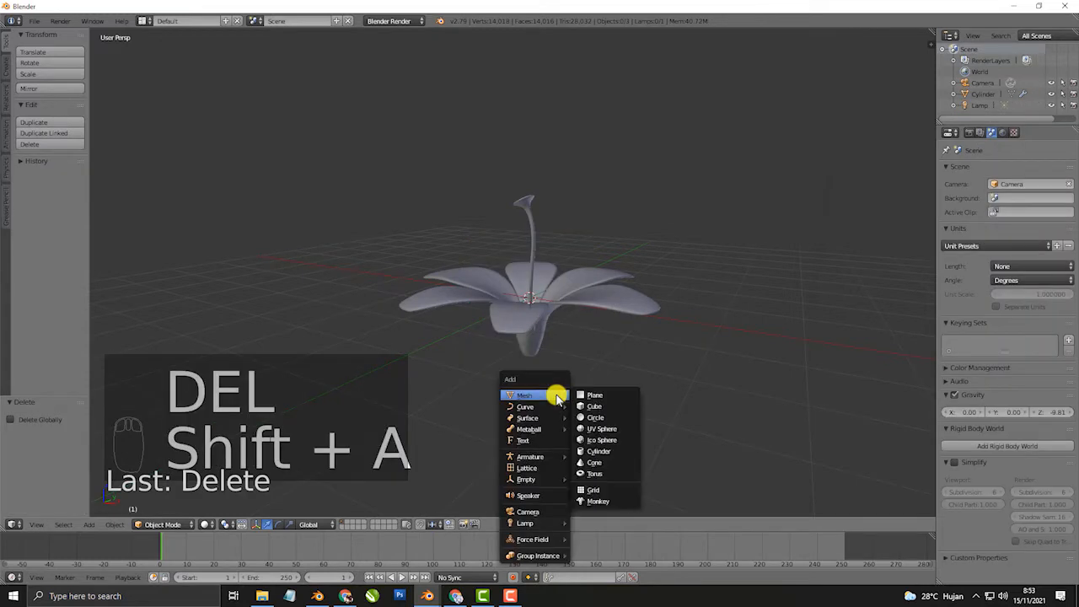
{"action": "left_click", "coordinate": [587, 394]}
{"action": "key", "text": "KP_7"}
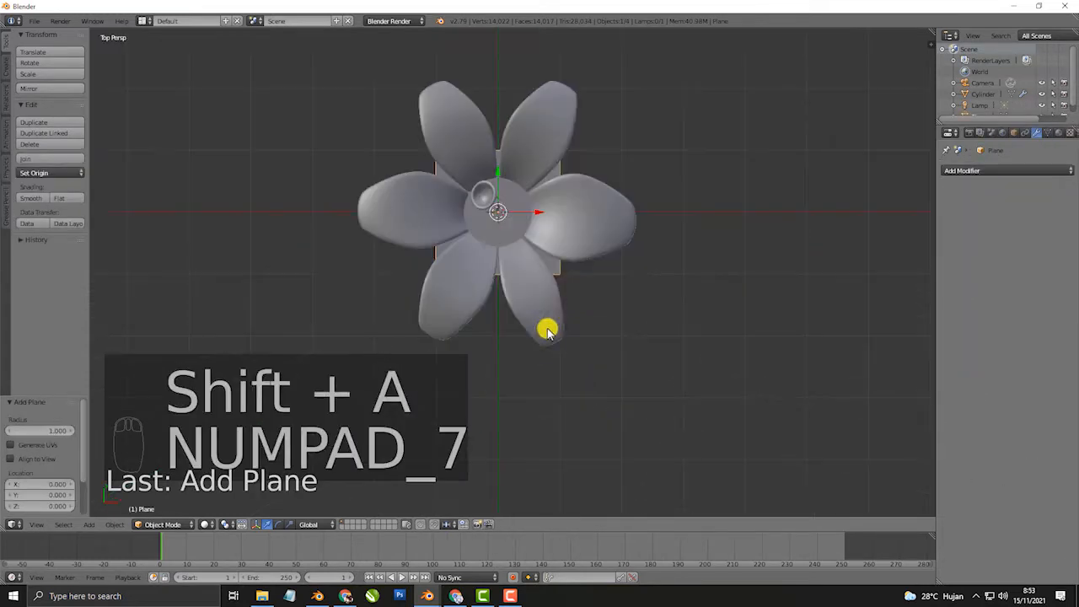
{"action": "middle_click_drag", "start_coordinate": [491, 341], "coordinate": [588, 290]}
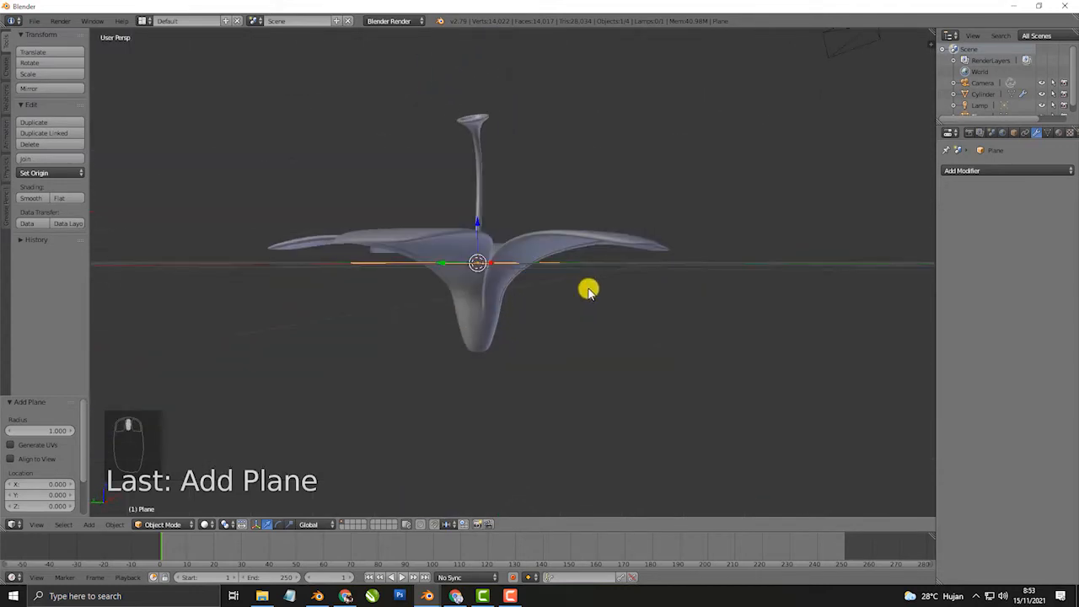
{"action": "key", "text": "KP_1"}
{"action": "key", "text": "KP_5"}
{"action": "left_click_drag", "start_coordinate": [563, 226], "coordinate": [568, 378]}
{"action": "middle_click_drag", "start_coordinate": [573, 376], "coordinate": [578, 225], "text": "shift"}
{"action": "middle_click_drag", "start_coordinate": [578, 232], "coordinate": [477, 295]}
{"action": "scroll", "coordinate": [567, 275], "scroll_direction": "up", "scroll_amount": 1}
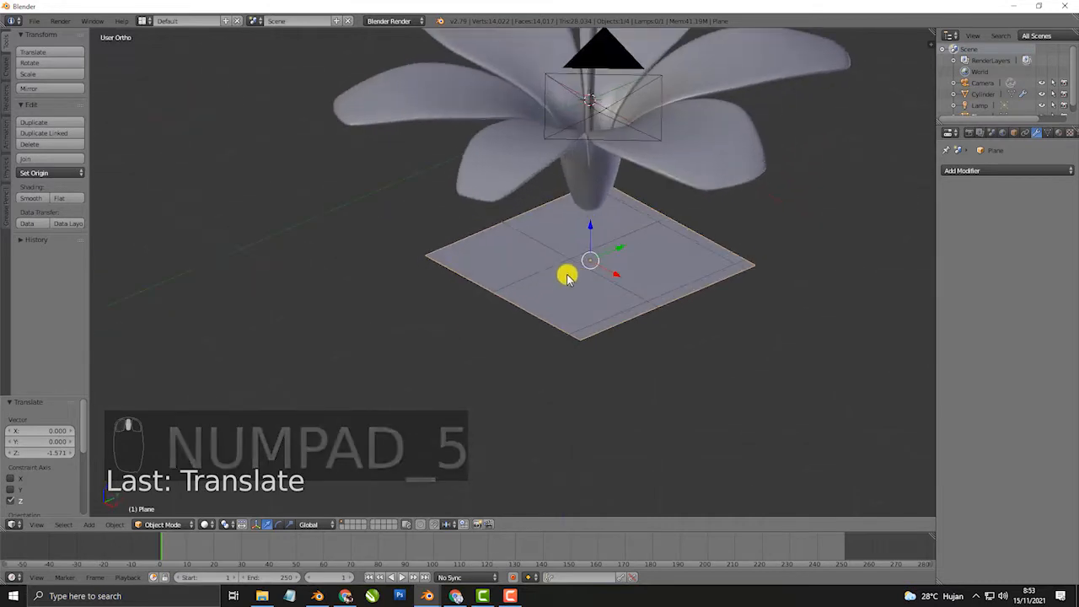
- Delete the two vertices of one side of the plane, leaving only the opposite edge
{"action": "key", "text": "Tab"}
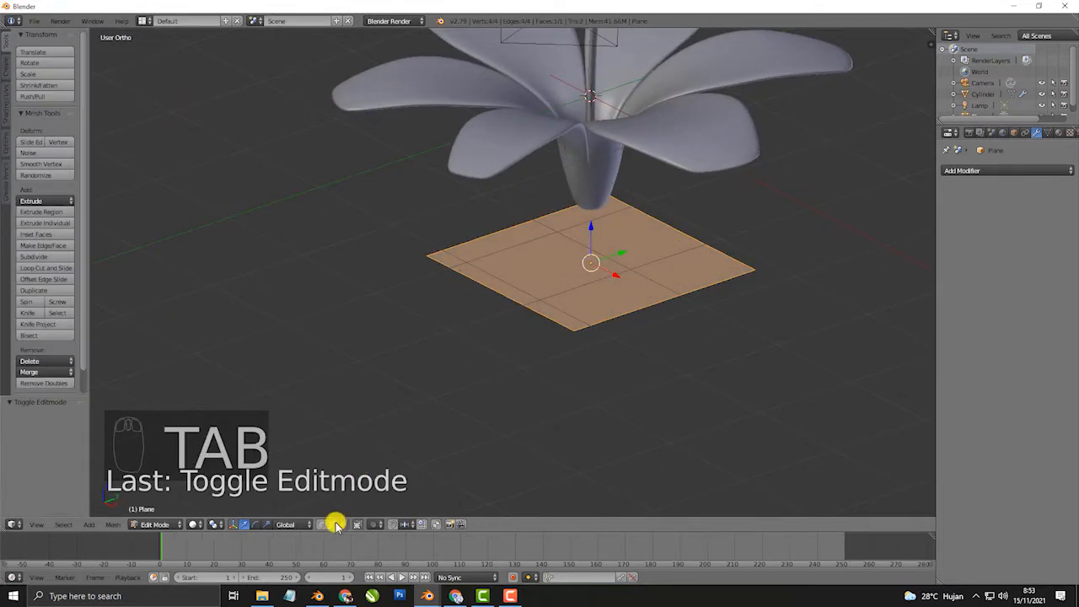
{"action": "right_click", "coordinate": [503, 316]}
{"action": "key", "text": "x"}
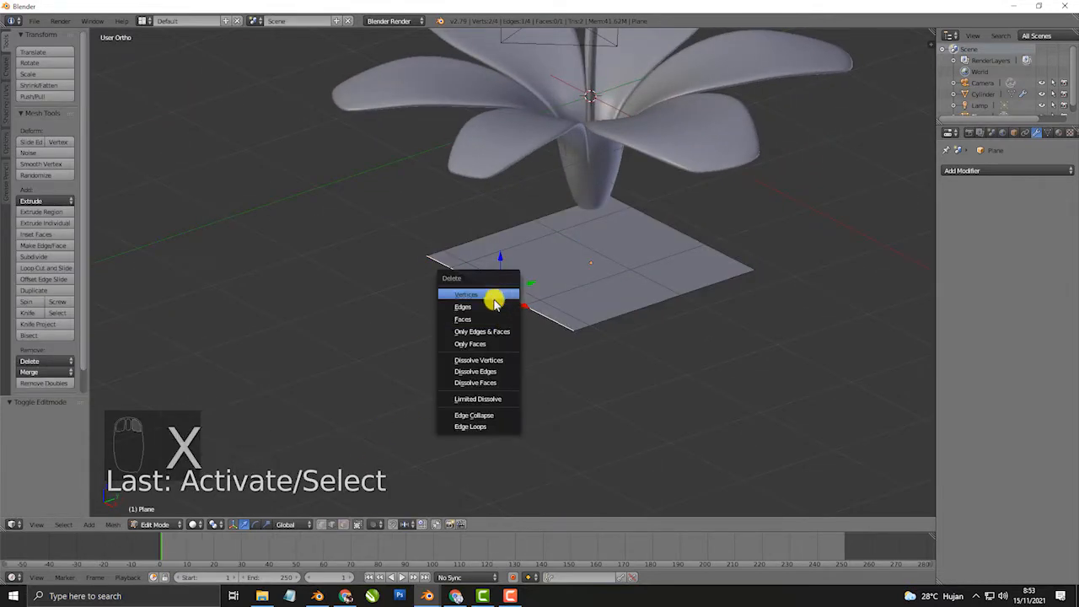
{"action": "left_click", "coordinate": [493, 296]}
- Move the remaining edge by -1 along Y so it is centred under the flower
{"action": "right_click", "coordinate": [661, 228]}
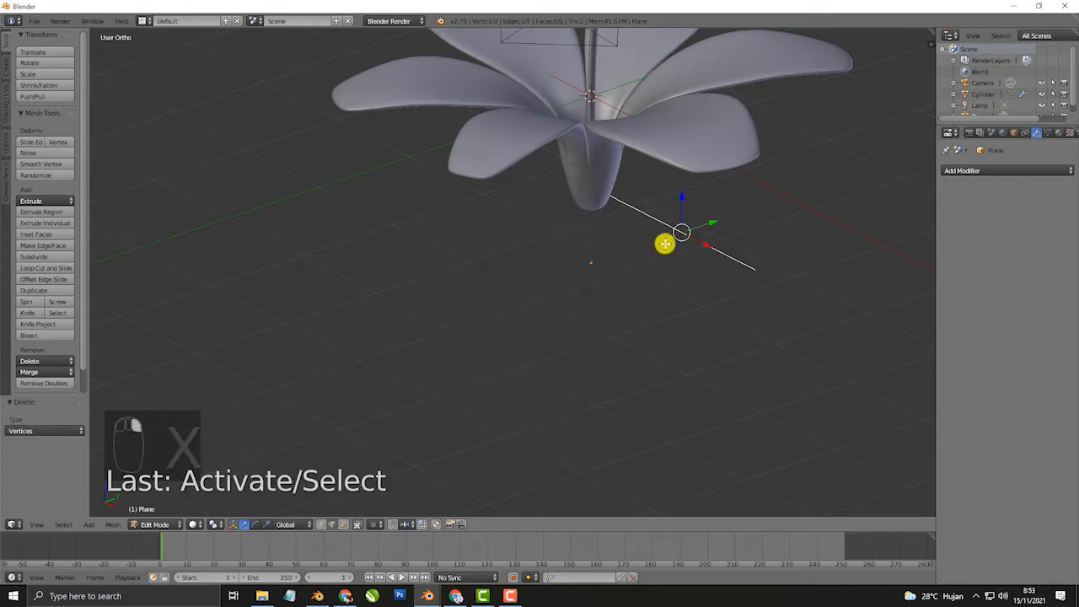
{"action": "key", "text": "KP_7"}
{"action": "key", "text": "z"}
{"action": "left_click_drag", "start_coordinate": [552, 57], "coordinate": [567, 179]}
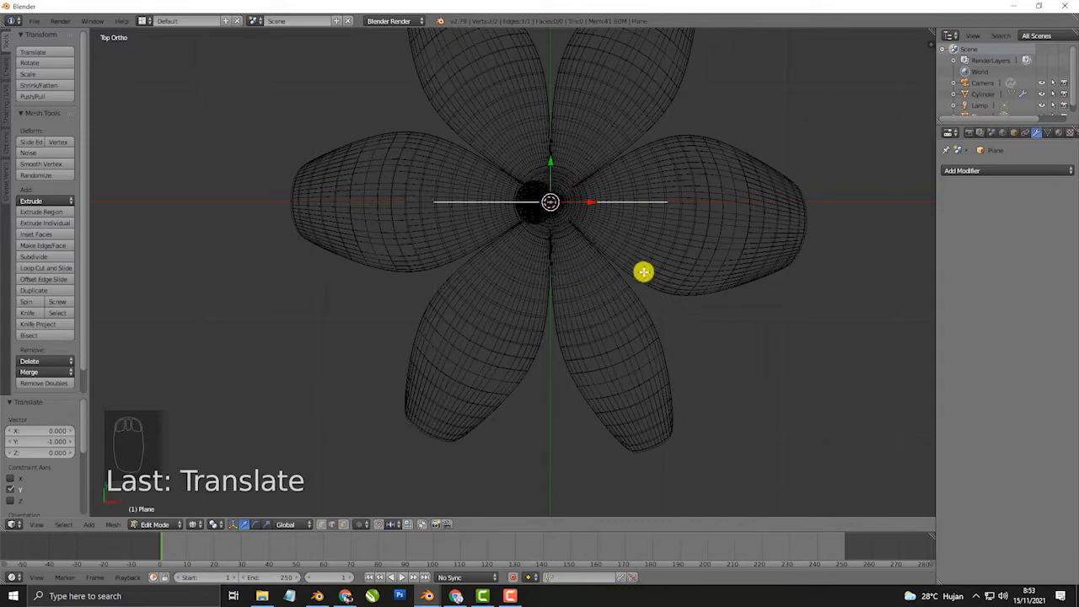
{"action": "key", "text": "z"}
- Subdivide the edge below the flower with 5 cuts
{"action": "mouse_move", "coordinate": [613, 327]}
{"action": "middle_mouse_down"}
{"action": "mouse_move", "coordinate": [561, 183]}
{"action": "mouse_move", "coordinate": [591, 302]}
{"action": "mouse_move", "coordinate": [416, 289]}
{"action": "mouse_move", "coordinate": [542, 290]}
{"action": "middle_mouse_up"}
{"action": "key", "text": "KP_5"}
{"action": "key", "text": "Tab"}
{"action": "key", "text": "w"}
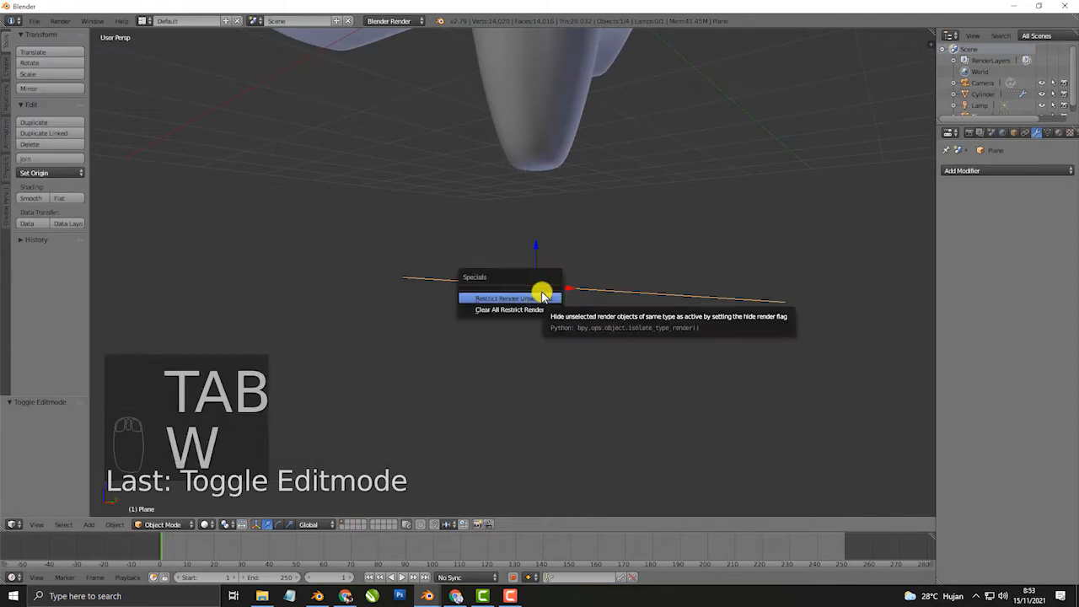
{"action": "middle_click_drag", "start_coordinate": [531, 292], "coordinate": [529, 315]}
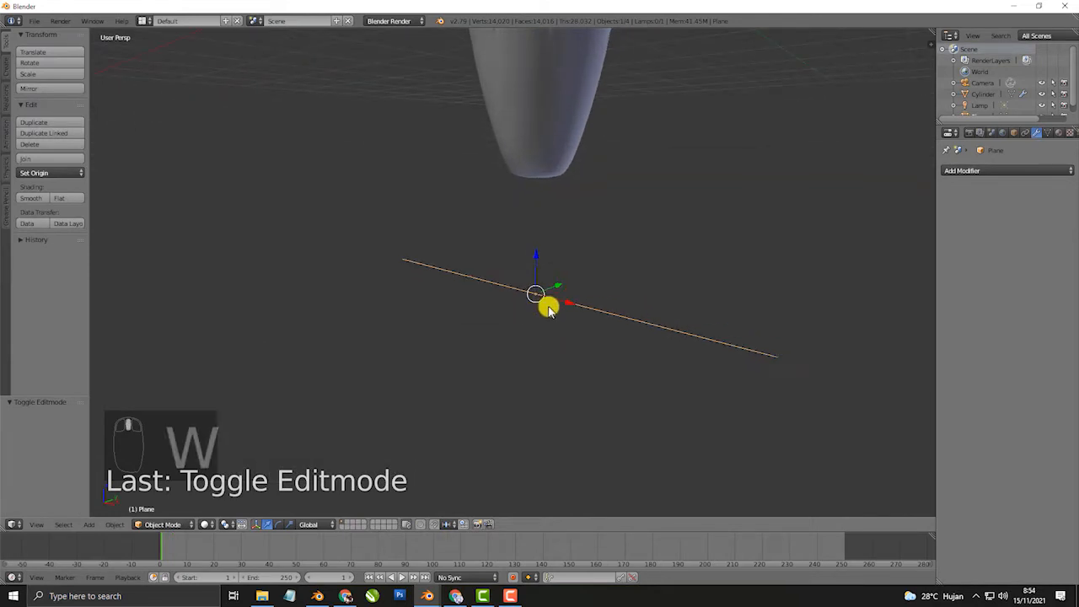
{"action": "left_click", "coordinate": [177, 524]}
{"action": "left_click", "coordinate": [180, 493]}
{"action": "key", "text": "Tab"}
{"action": "key", "text": "Tab"}
{"action": "key", "text": "w"}
{"action": "left_click", "coordinate": [615, 255]}
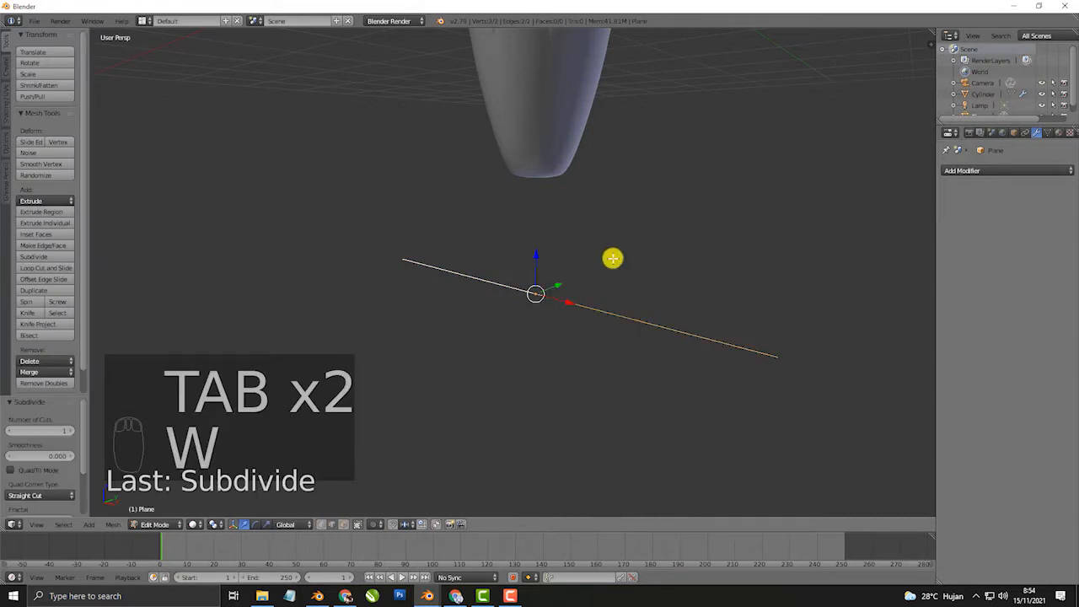
{"action": "left_click", "coordinate": [42, 430]}
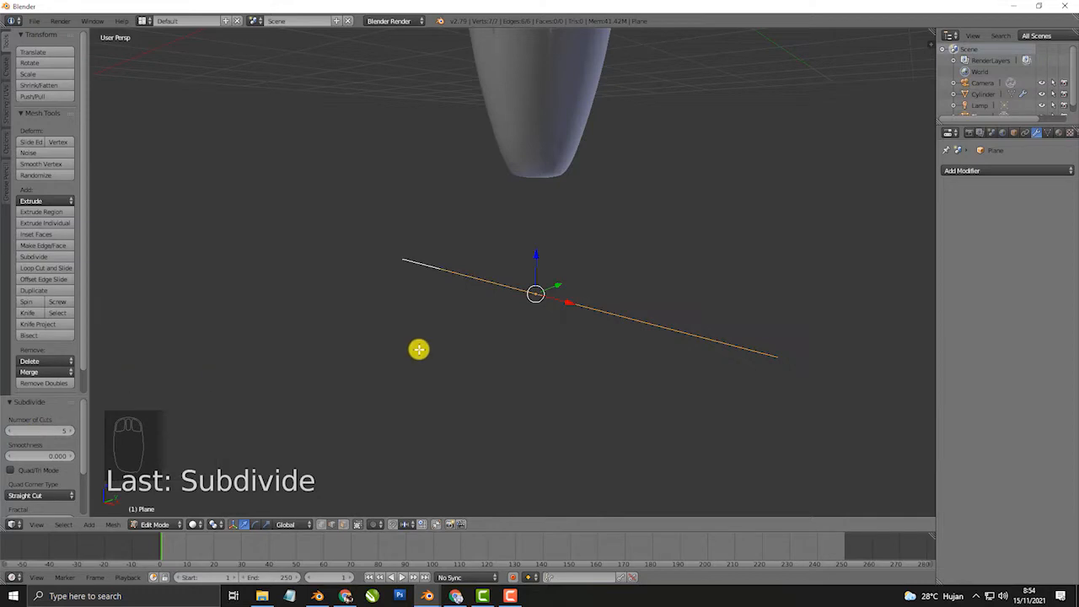
- Rotate the subdivided edge 90° about Y and lower it about 0.453 along Z so it hangs from the flower's base
{"action": "type", "text": "ry90"}
{"action": "key", "text": "Return"}
{"action": "middle_click_drag", "start_coordinate": [419, 349], "coordinate": [590, 309]}
{"action": "left_click_drag", "start_coordinate": [531, 244], "coordinate": [536, 314]}
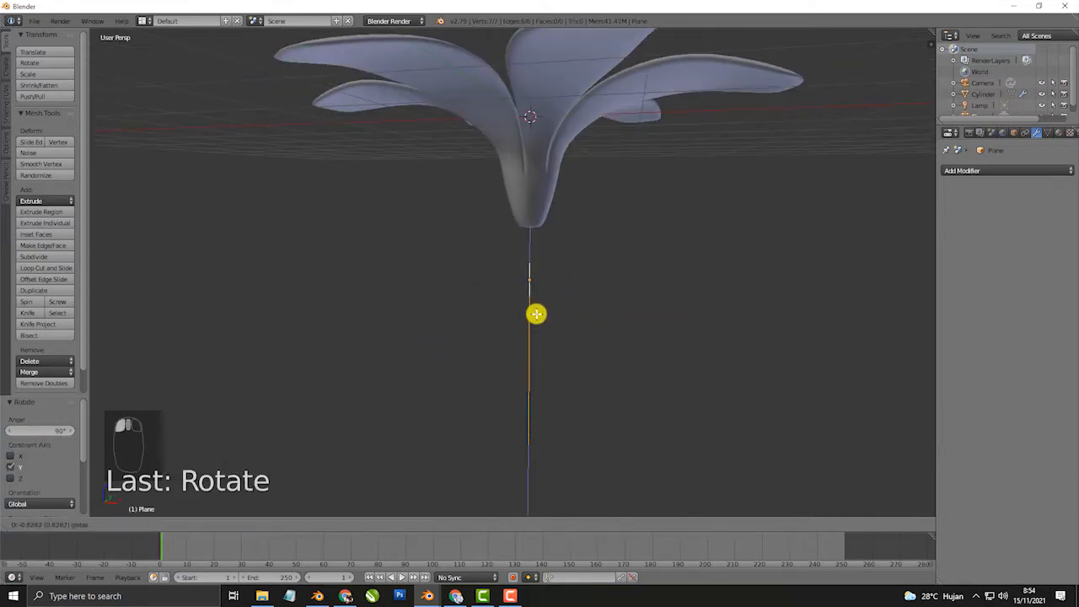
- Add a Skin modifier to the stem line and scale its skin radius to about 0.17
{"action": "left_click", "coordinate": [1024, 173]}
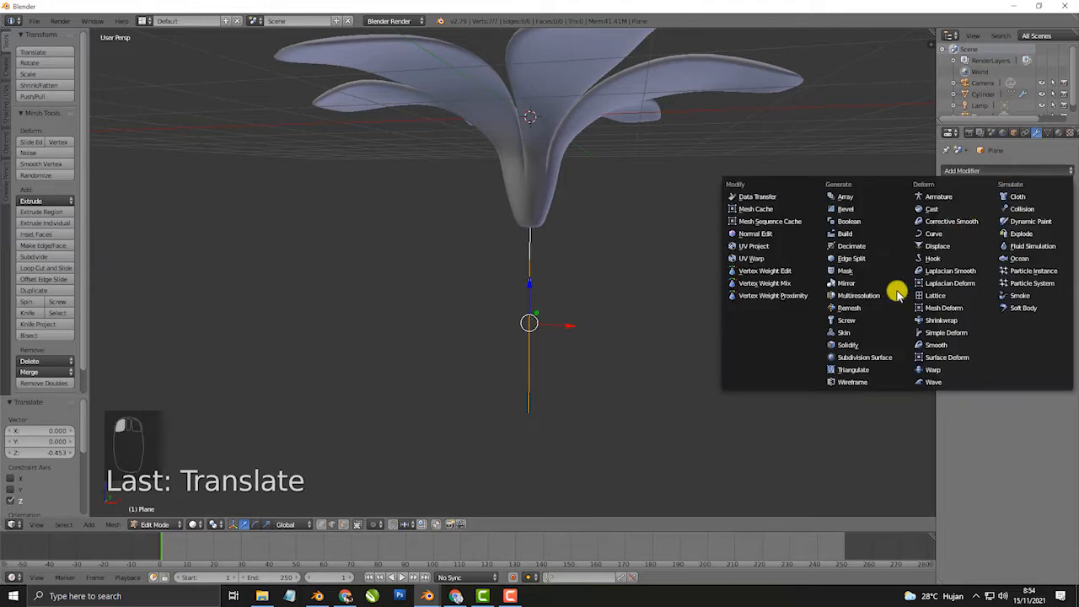
{"action": "left_click", "coordinate": [874, 334]}
{"action": "middle_click_drag", "start_coordinate": [638, 303], "coordinate": [596, 307]}
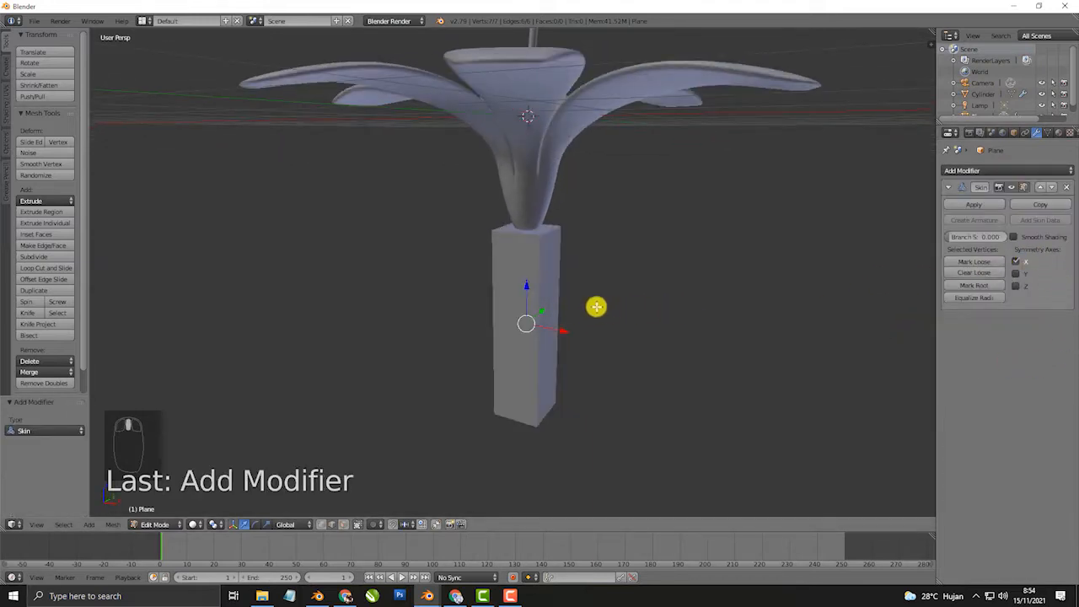
{"action": "key", "text": "ctrl+a"}
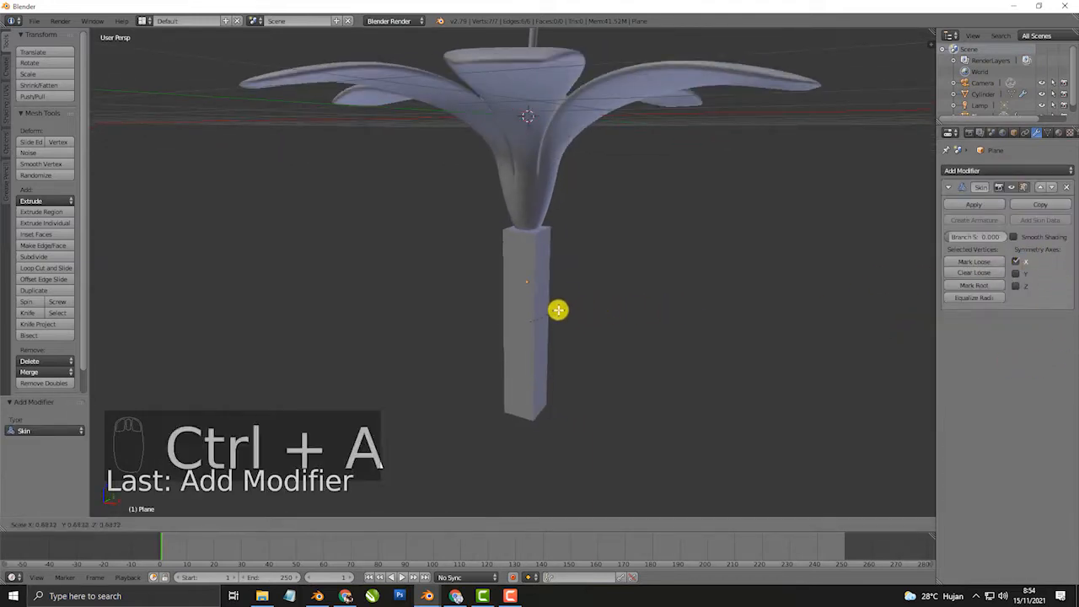
{"action": "left_click", "coordinate": [545, 317]}
- Extrude the end face at the bottom of the flower head slightly downward, by about 0.039
{"action": "scroll", "coordinate": [431, 266], "scroll_direction": "up", "scroll_amount": 4}
{"action": "middle_click_drag", "start_coordinate": [545, 316], "coordinate": [459, 248]}
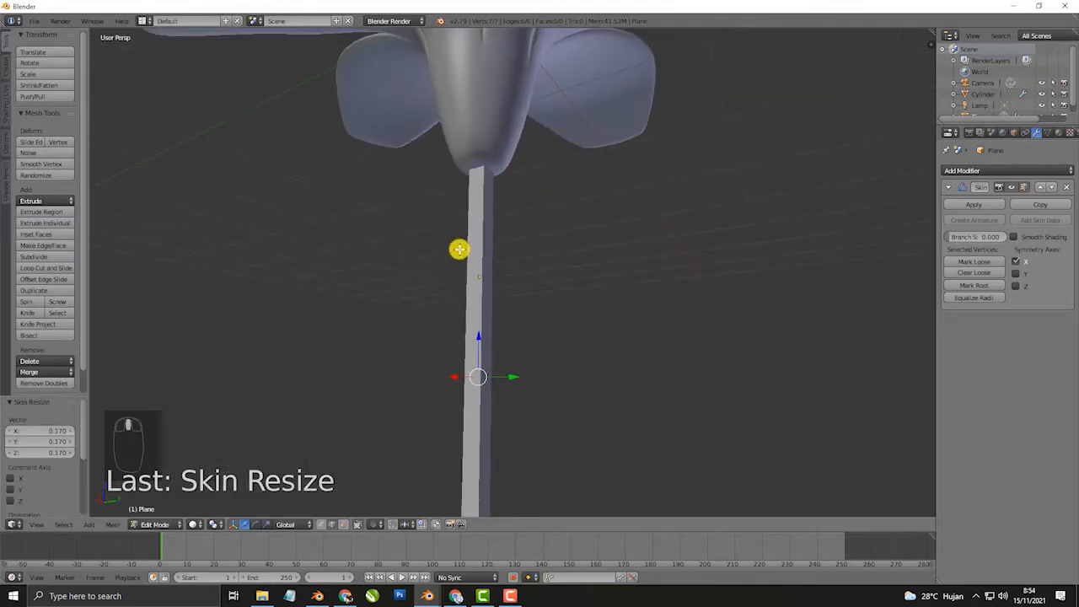
{"action": "scroll", "coordinate": [517, 229], "scroll_direction": "up", "scroll_amount": 2}
{"action": "key", "text": "Tab"}
{"action": "right_click", "coordinate": [463, 88]}
{"action": "key", "text": "Tab"}
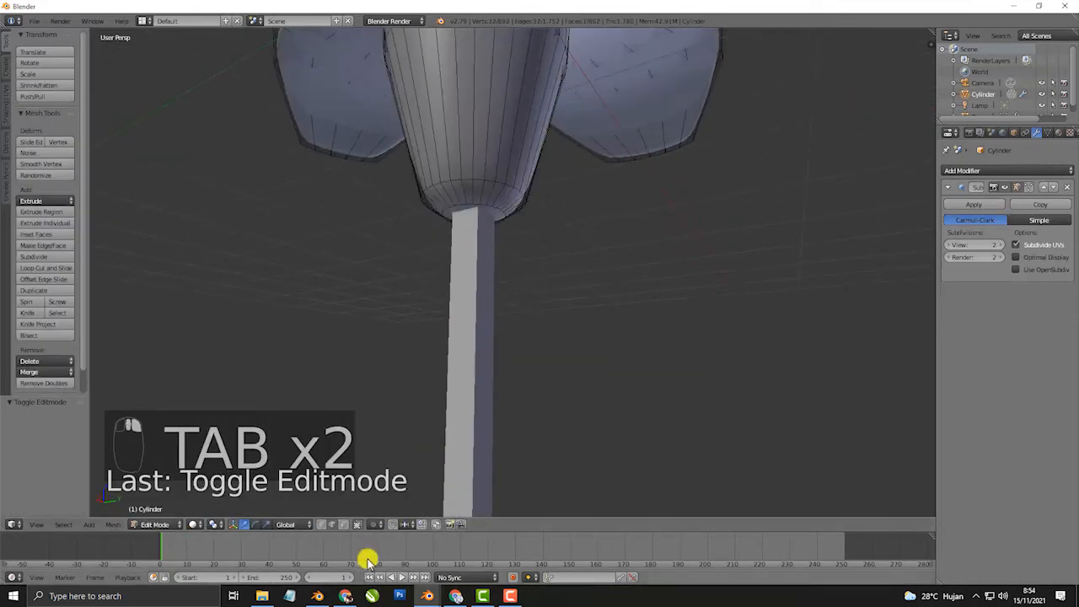
{"action": "right_click", "coordinate": [473, 209]}
{"action": "scroll", "coordinate": [476, 209], "scroll_direction": "up", "scroll_amount": 1}
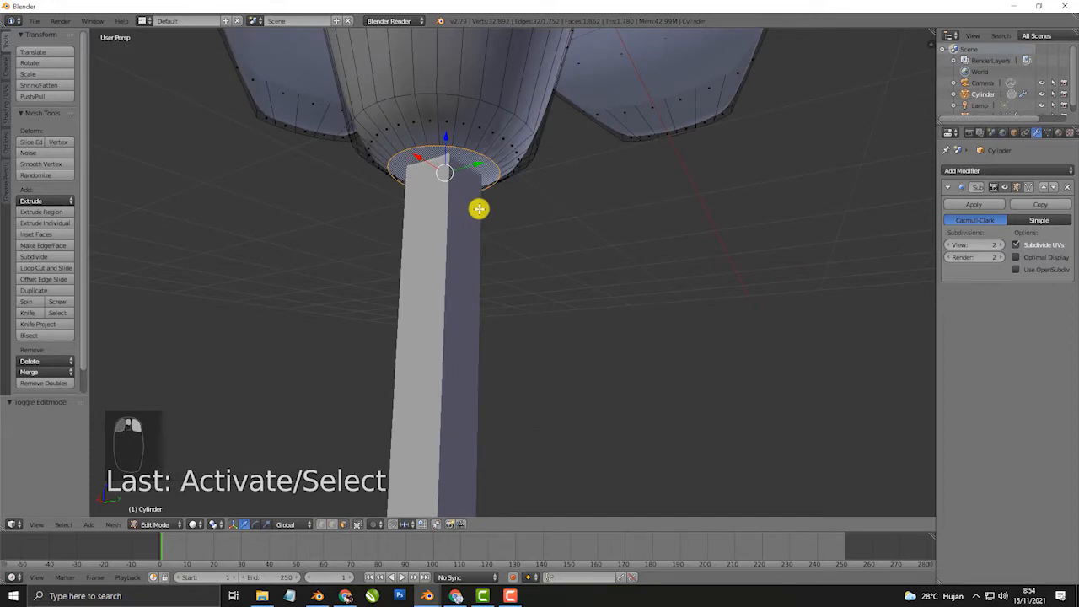
{"action": "key", "text": "e"}
{"action": "left_click", "coordinate": [502, 232]}
- Scale the extruded end face to about 0.734 to match the stem's width and inset it
{"action": "key", "text": "s"}
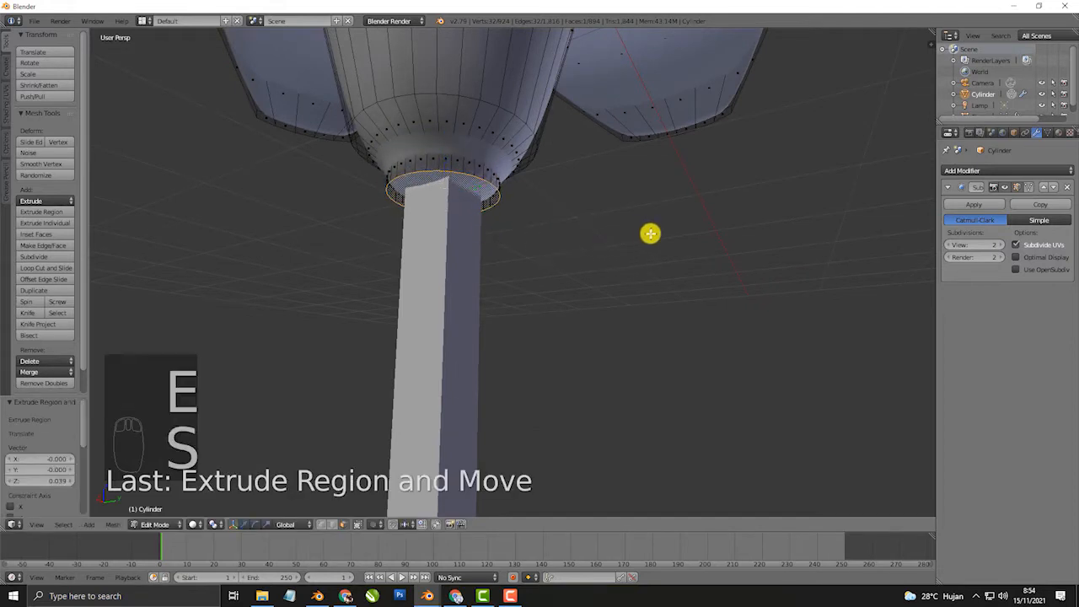
{"action": "left_click", "coordinate": [595, 224]}
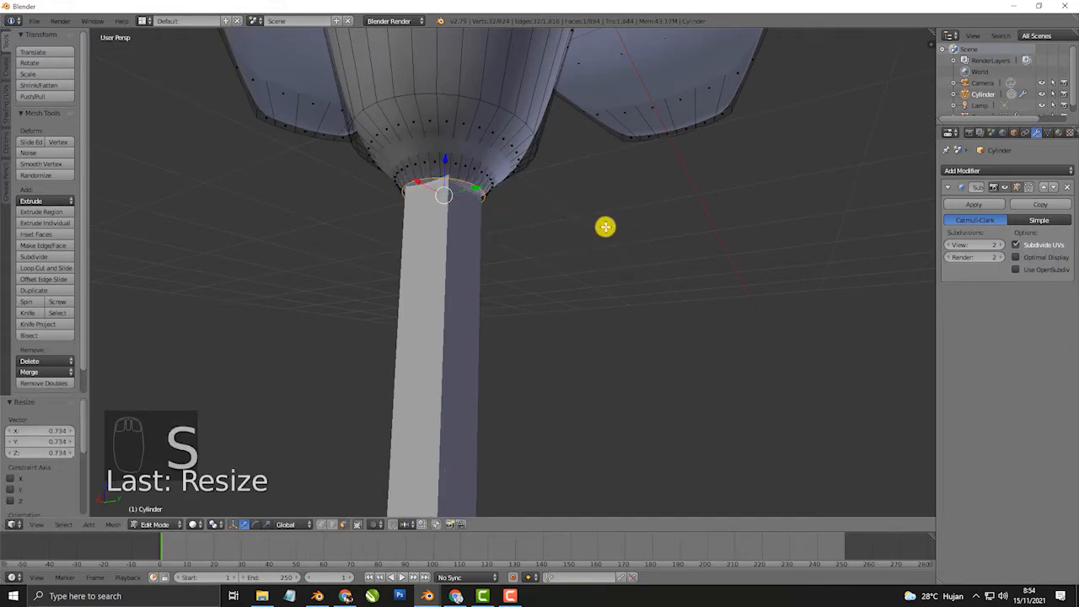
{"action": "key", "text": "i"}
{"action": "left_click", "coordinate": [583, 233]}
{"action": "key", "text": "Tab"}
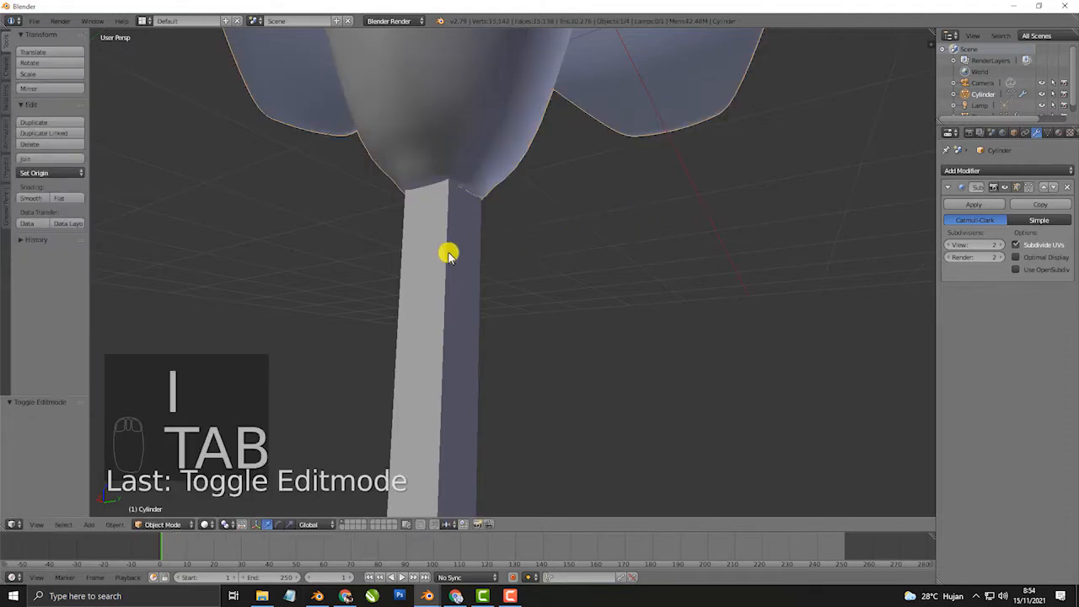
- Scale the stem's skin radius by about 0.67 to make it thinner
{"action": "right_click", "coordinate": [447, 250]}
{"action": "key", "text": "Tab"}
{"action": "key", "text": "ctrl+a"}
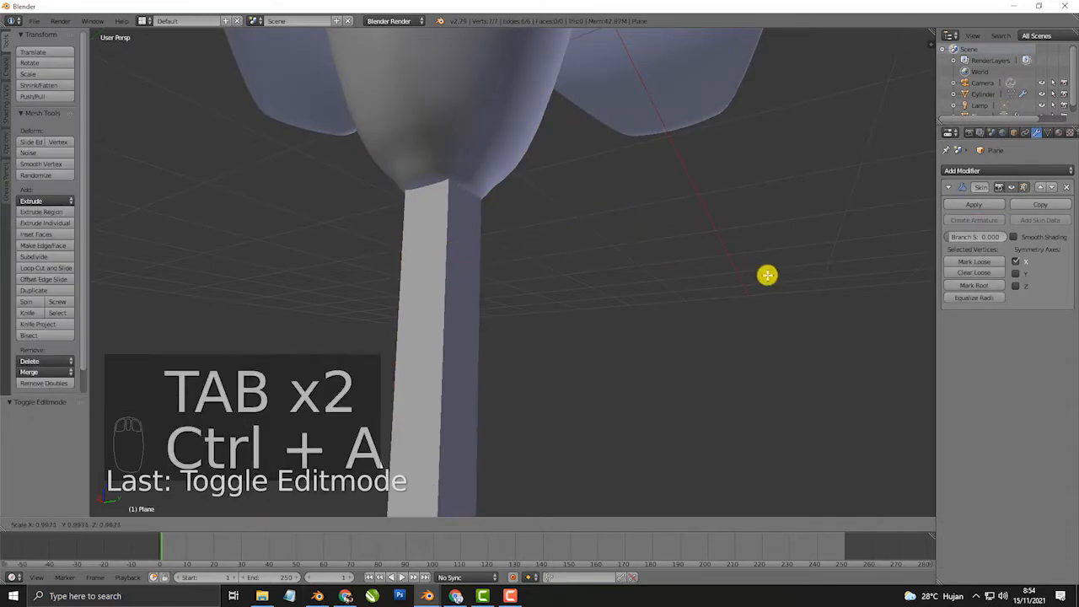
{"action": "left_click", "coordinate": [477, 450]}
{"action": "scroll", "coordinate": [528, 351], "scroll_direction": "up", "scroll_amount": 3}
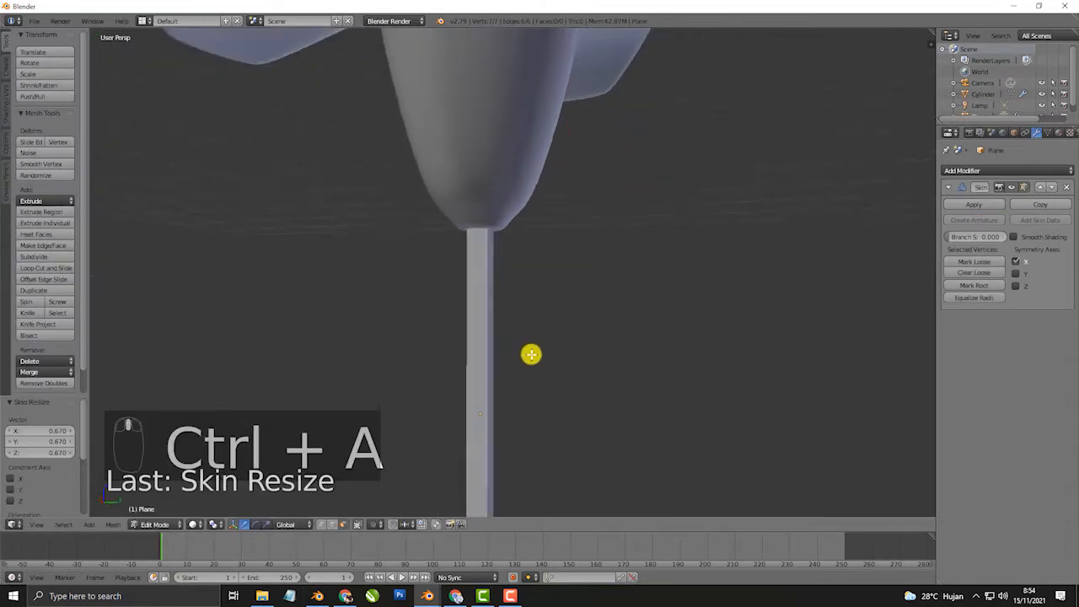
- Hide the stem's Skin modifier in Edit Mode and place a new Subdivision Surface modifier above it
{"action": "left_click", "coordinate": [1021, 187]}
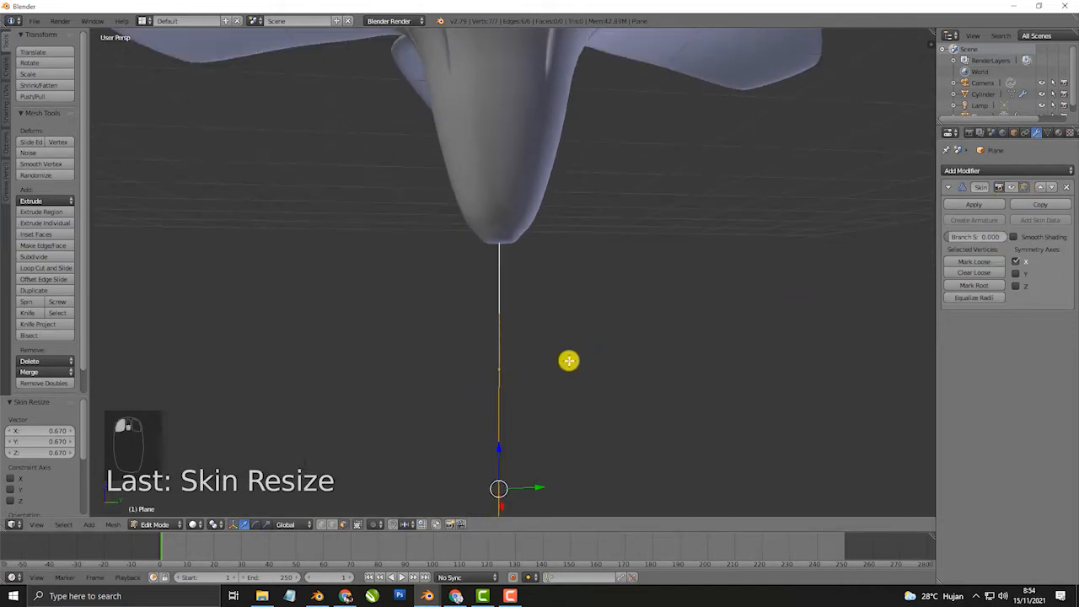
{"action": "left_click", "coordinate": [1011, 171]}
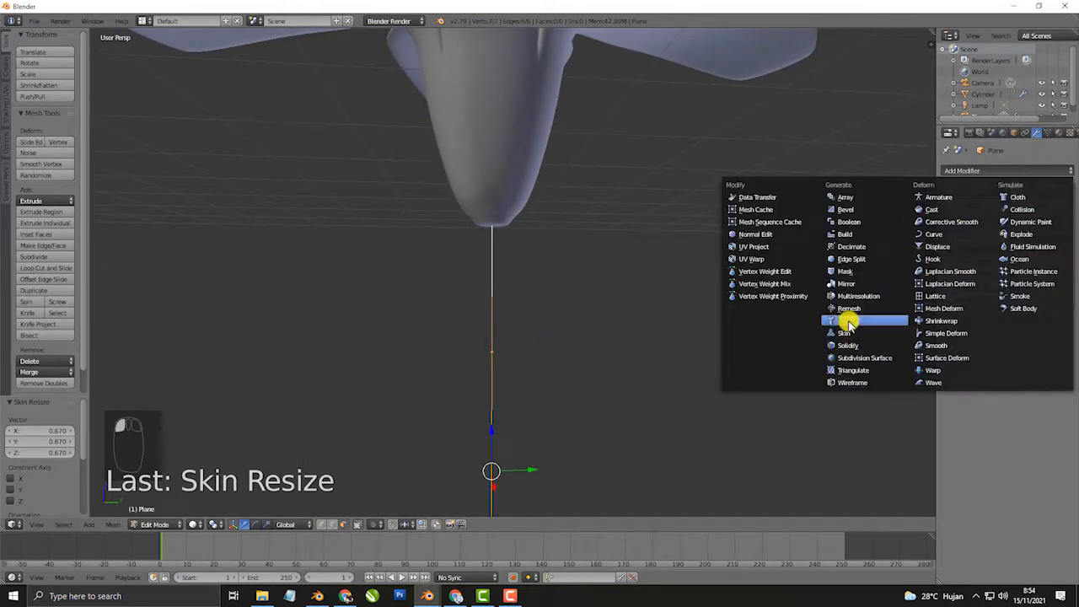
{"action": "left_click", "coordinate": [857, 358]}
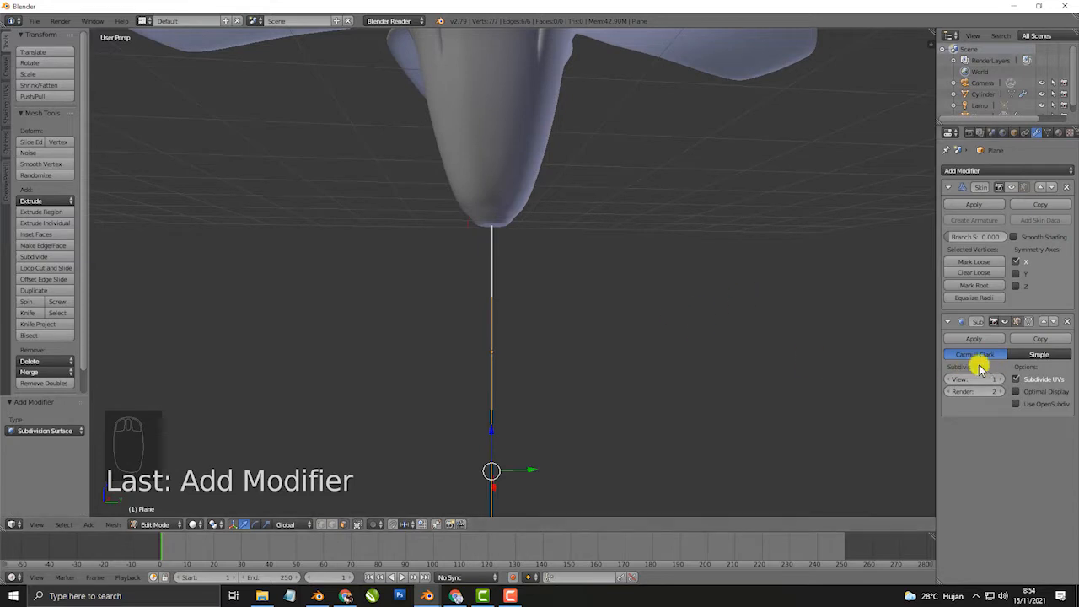
{"action": "left_click", "coordinate": [1041, 322]}
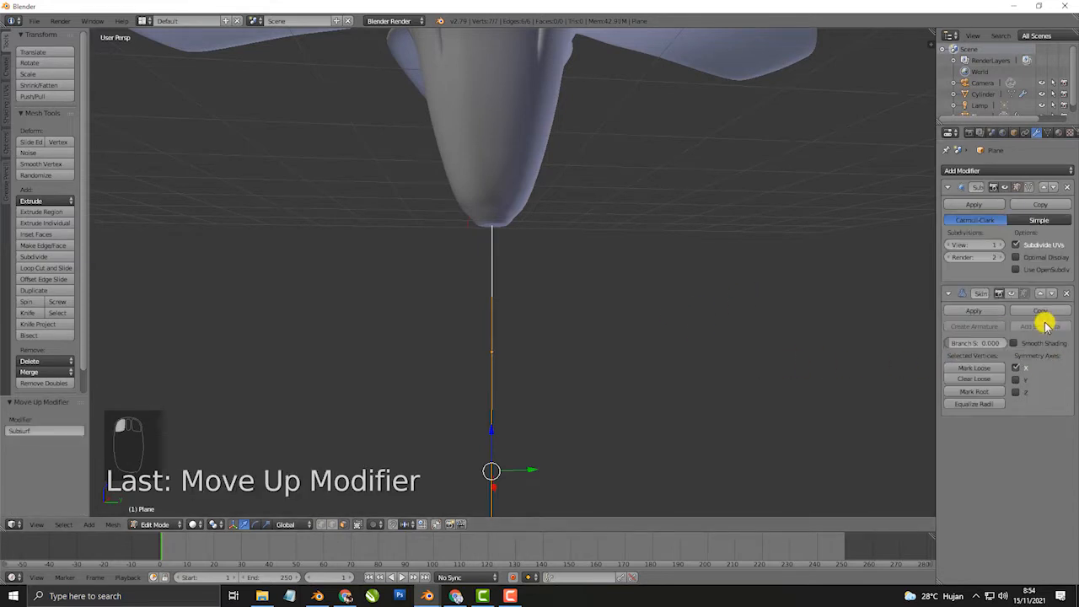
- Add a second Subdivision Surface modifier to the stem, after the Skin modifier
{"action": "left_click", "coordinate": [975, 171]}
{"action": "left_click", "coordinate": [872, 358]}
{"action": "middle_click_drag", "start_coordinate": [873, 359], "coordinate": [509, 291]}
{"action": "key", "text": "z"}
{"action": "key", "text": "z"}
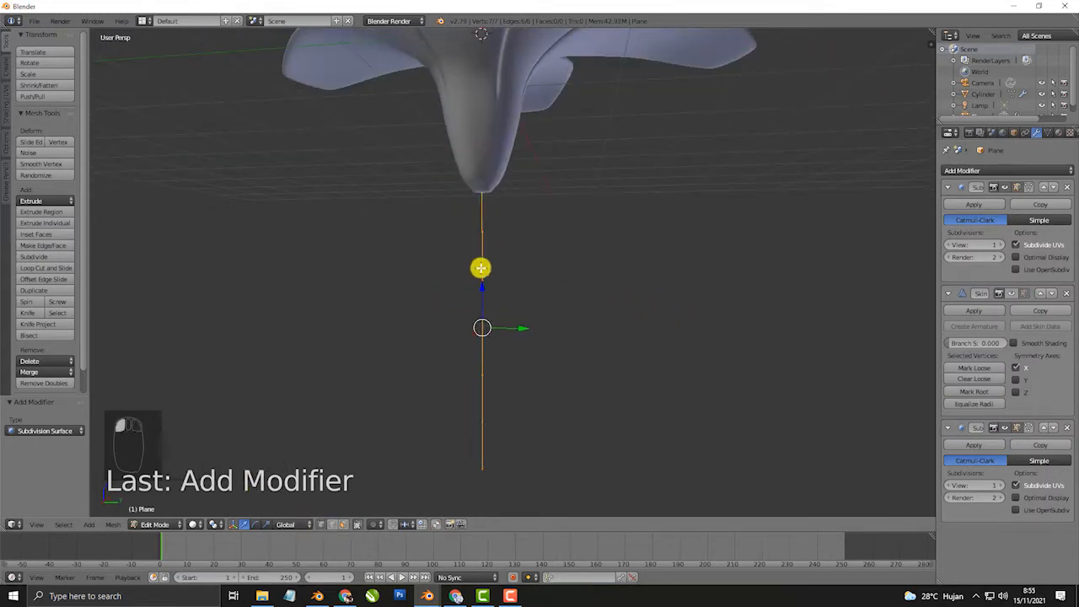
- Select the stem vertex just below the flower's base and split the front orthographic view into two side-by-side viewports
{"action": "right_click", "coordinate": [493, 237]}
{"action": "key", "text": "KP_1"}
{"action": "key", "text": "KP_5"}
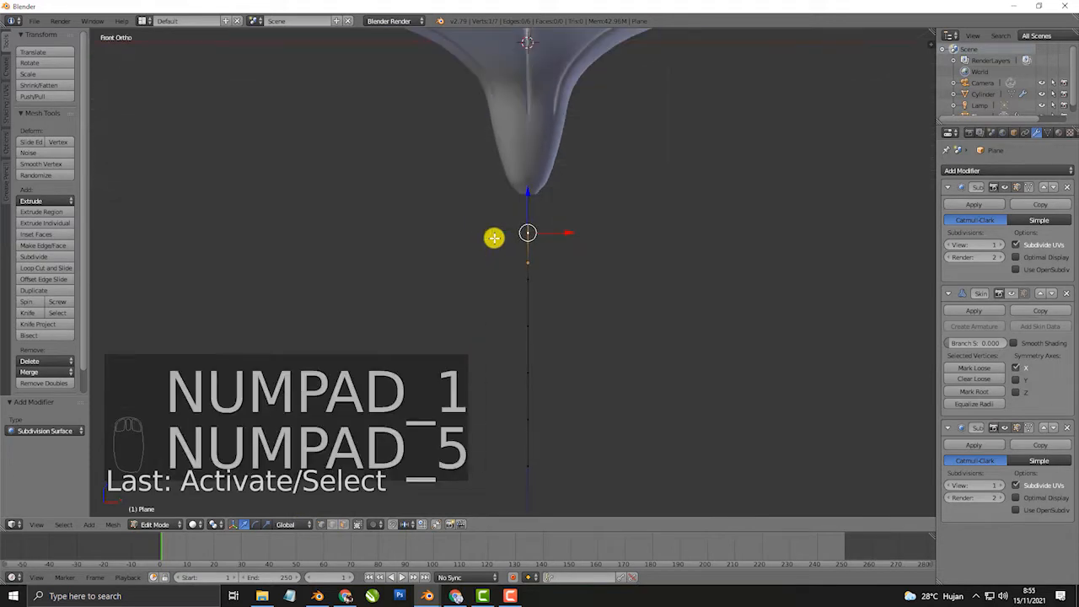
{"action": "left_click_drag", "start_coordinate": [935, 32], "coordinate": [510, 211]}
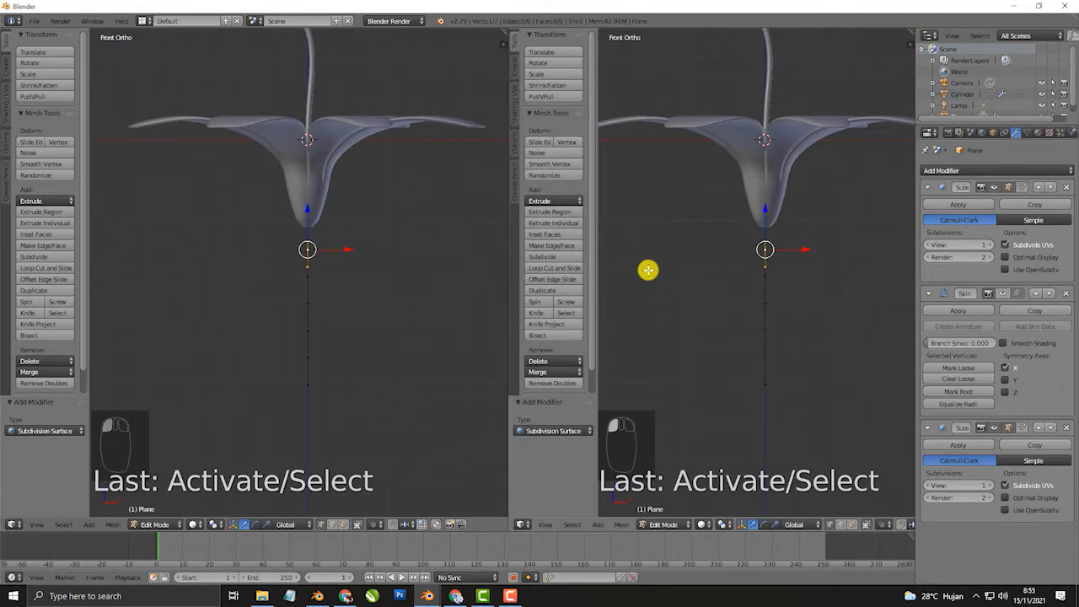
- Hide the tool shelf in the second viewport and show the stem there in right orthographic view
{"action": "key", "text": "t"}
{"action": "key", "text": "KP_3"}
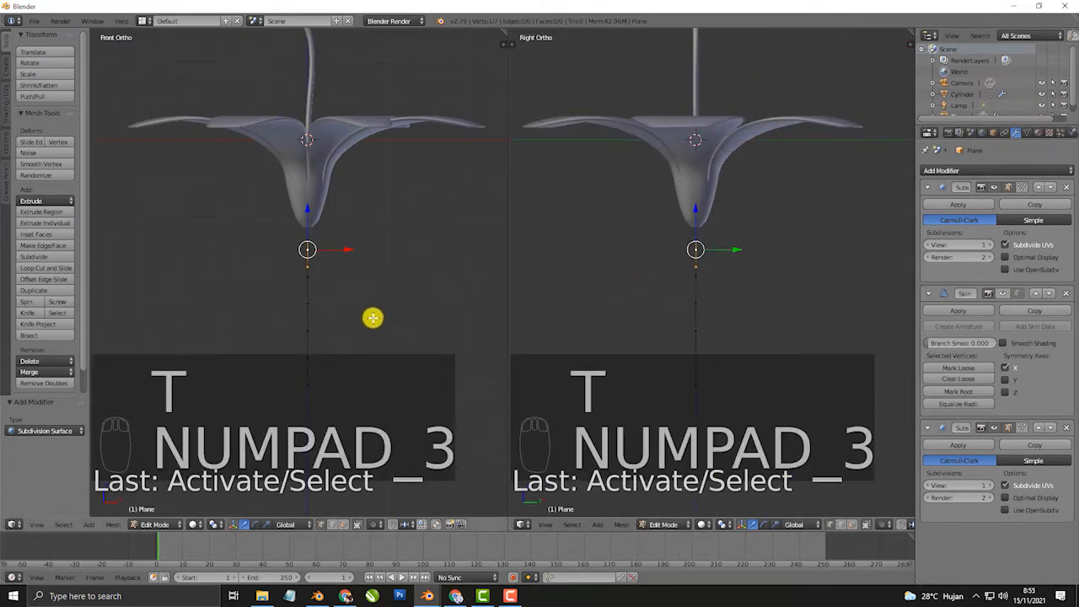
{"action": "scroll", "coordinate": [367, 304], "scroll_direction": "up", "scroll_amount": 2}
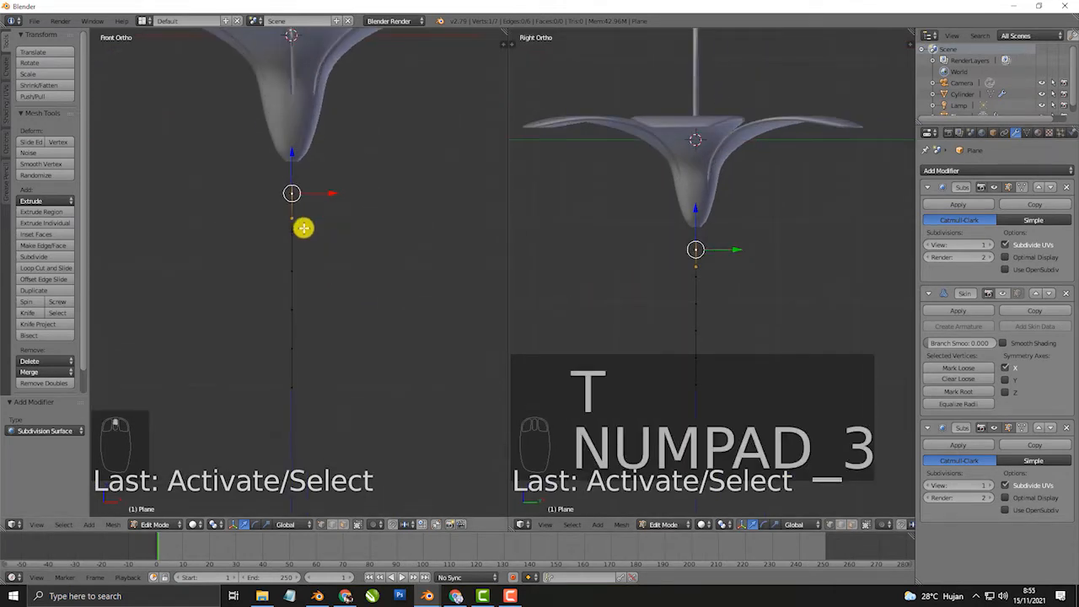
{"action": "middle_click_drag", "start_coordinate": [317, 223], "coordinate": [316, 237], "text": "shift"}
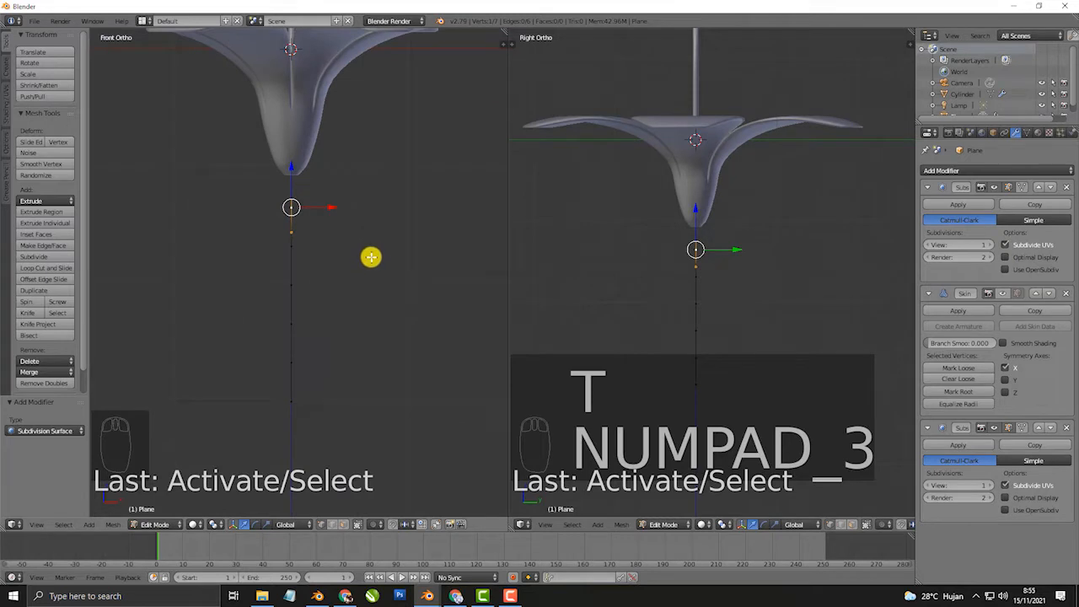
- With proportional editing on, move the stem's second-lowest vertex about -0.294 in X in front view and about 0.319 in Y in side view
{"action": "key", "text": "o"}
{"action": "right_click", "coordinate": [313, 359]}
{"action": "key", "text": "g"}
{"action": "scroll", "coordinate": [340, 334], "scroll_direction": "down", "scroll_amount": 5}
{"action": "left_click", "coordinate": [332, 335]}
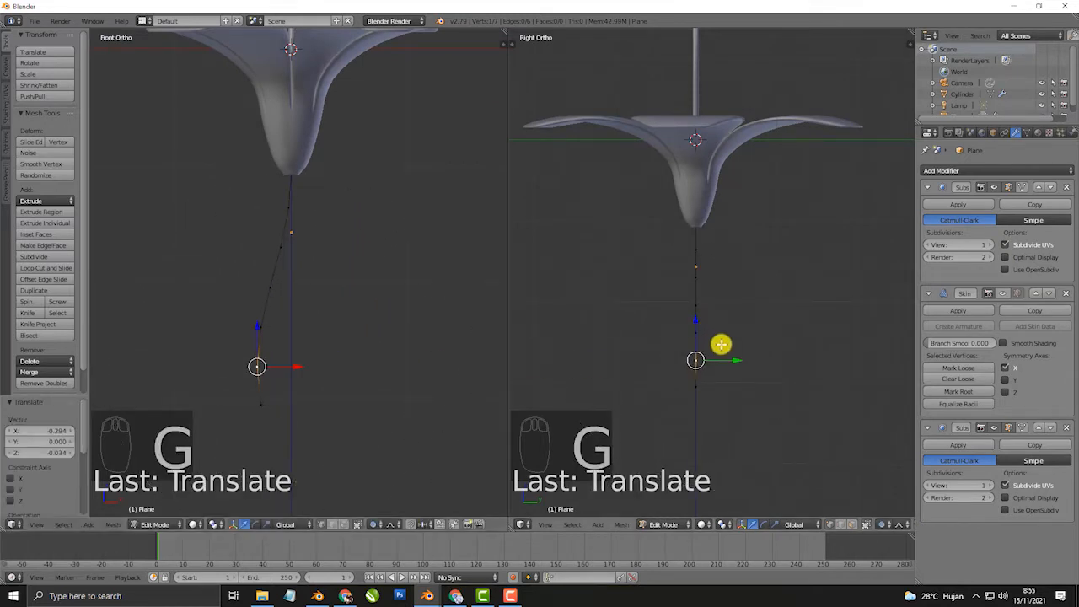
{"action": "key", "text": "g"}
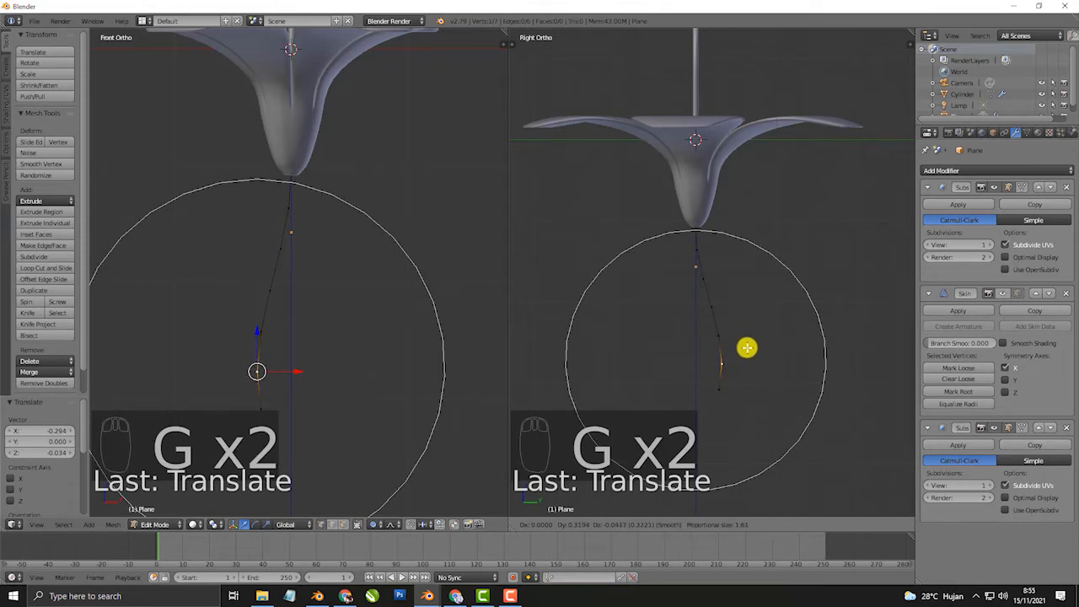
{"action": "left_click", "coordinate": [747, 347]}
- Curve the stem by rotating its top vertex with proportional falloff, about 24° in front view and about -30.9° in side view
{"action": "right_click", "coordinate": [303, 181]}
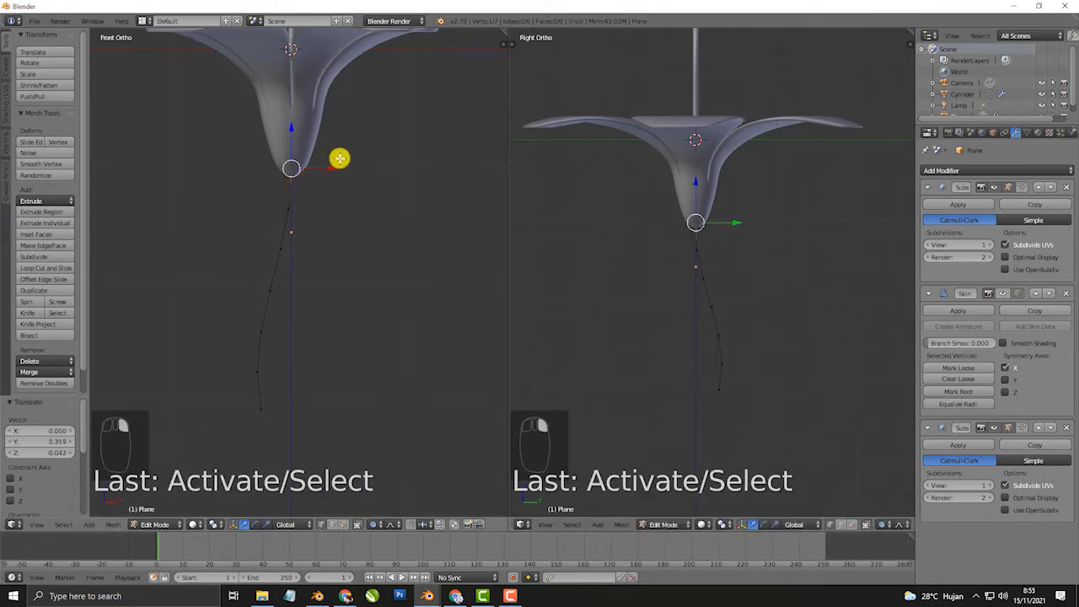
{"action": "key", "text": "r"}
{"action": "scroll", "coordinate": [385, 211], "scroll_direction": "down", "scroll_amount": 4}
{"action": "left_click", "coordinate": [421, 183]}
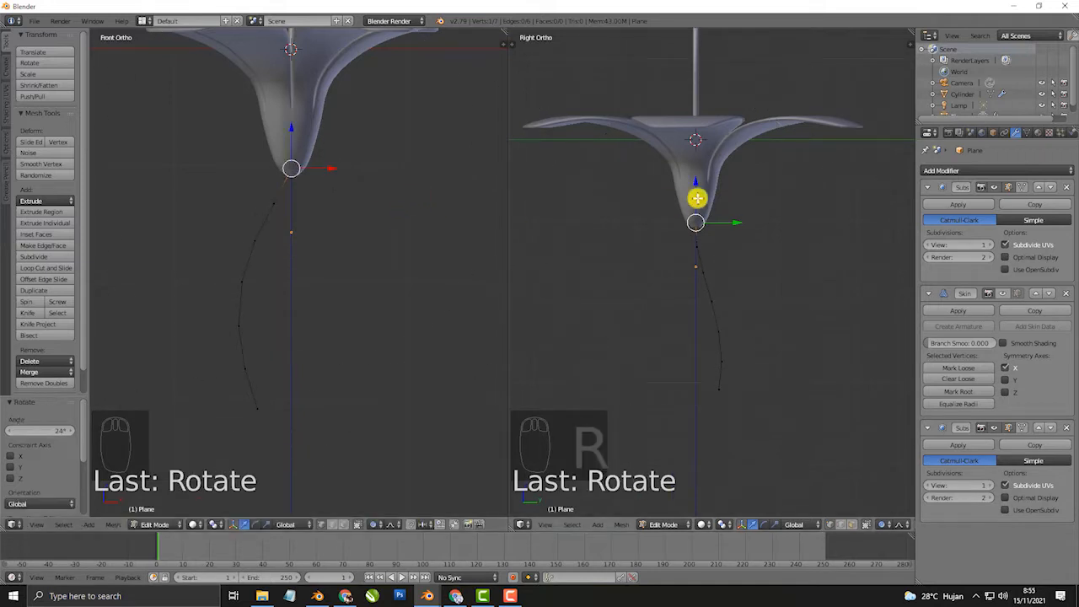
{"action": "key", "text": "r"}
{"action": "scroll", "coordinate": [720, 185], "scroll_direction": "up", "scroll_amount": 8}
{"action": "scroll", "coordinate": [687, 180], "scroll_direction": "down", "scroll_amount": 7}
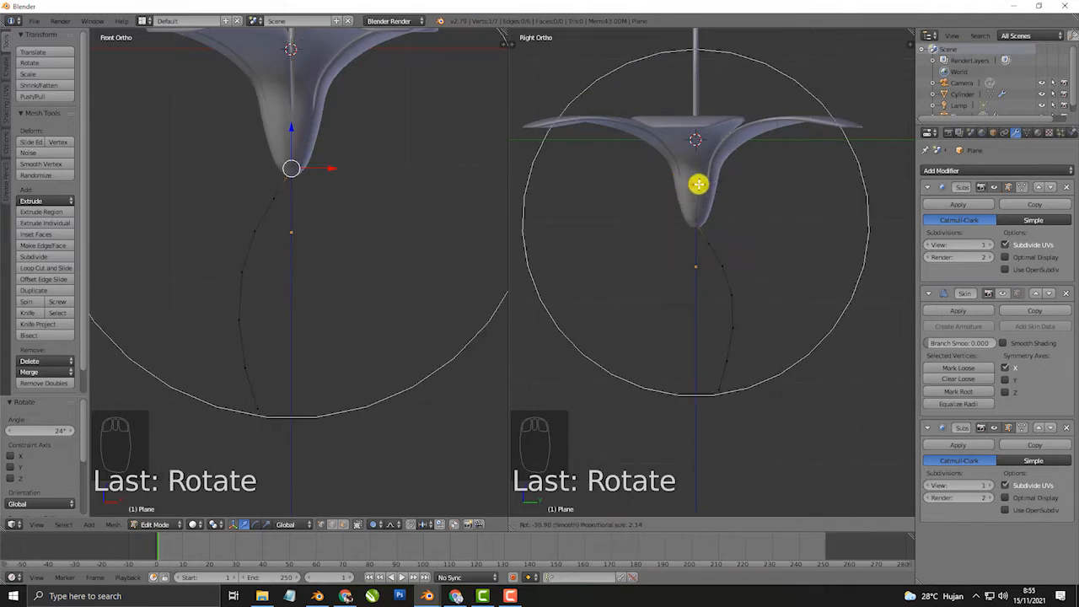
{"action": "left_click", "coordinate": [698, 184]}
- Extrude the stem's bottom vertex downwards in side view by about -0.139 in Y and -0.493 in Z
{"action": "middle_click_drag", "start_coordinate": [346, 281], "coordinate": [293, 371]}
{"action": "right_click", "coordinate": [283, 360]}
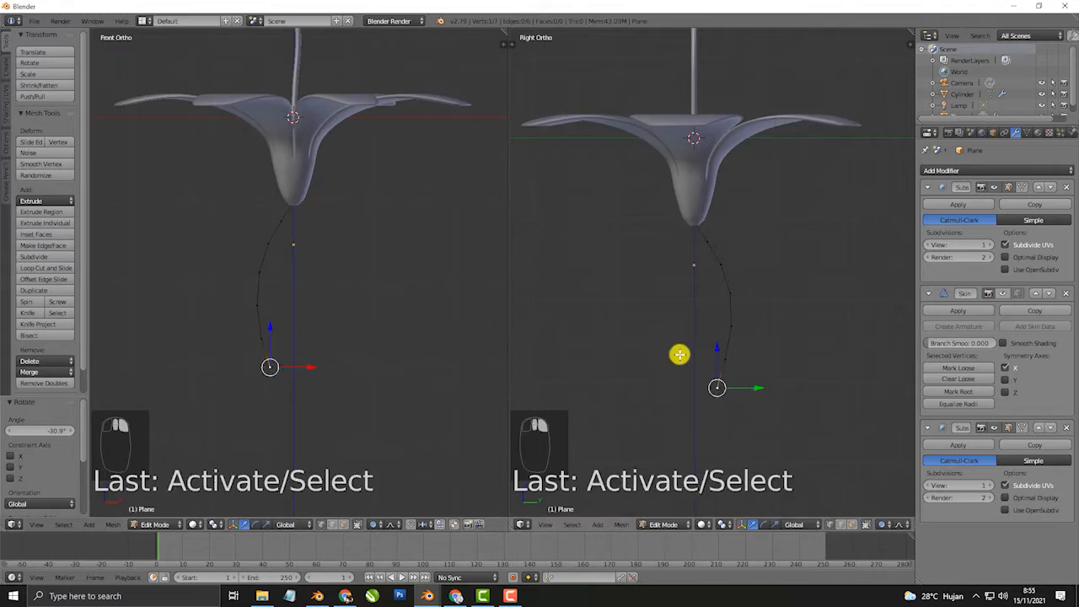
{"action": "middle_click_drag", "start_coordinate": [682, 354], "coordinate": [700, 328], "text": "shift"}
{"action": "key", "text": "e"}
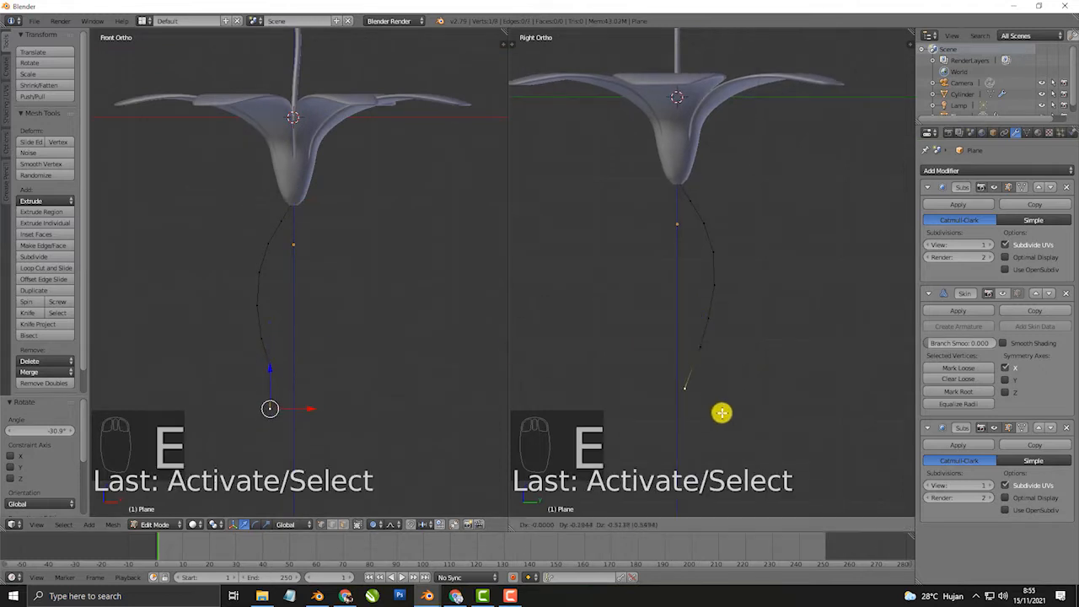
{"action": "left_click", "coordinate": [726, 410]}
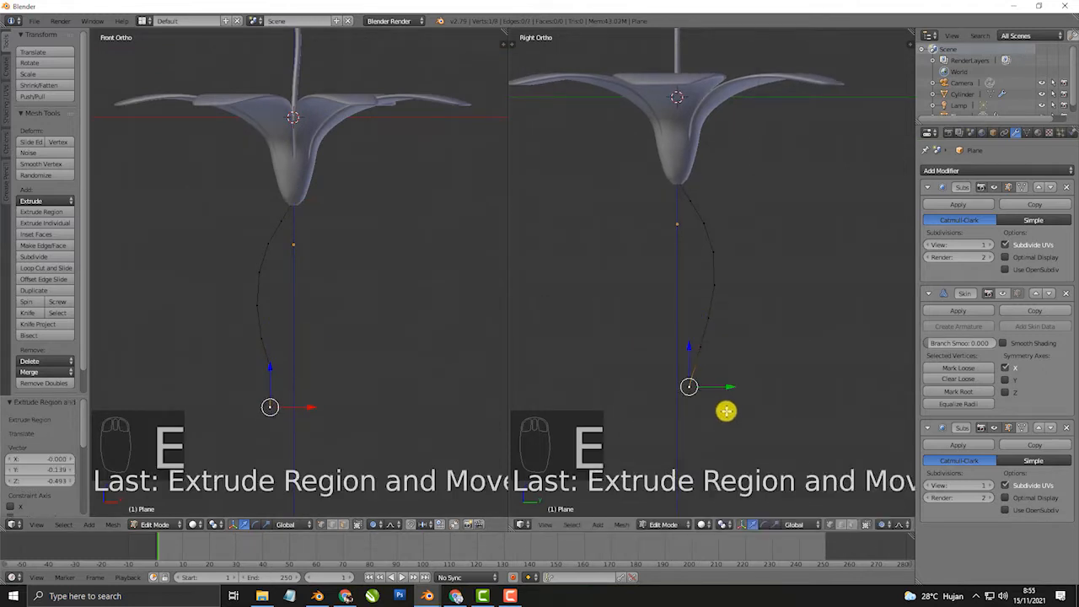
- Turn off proportional editing and move the stem's end vertex about 0.153 in X and -0.167 in Z in front view
{"action": "key", "text": "g"}
{"action": "right_click", "coordinate": [329, 403]}
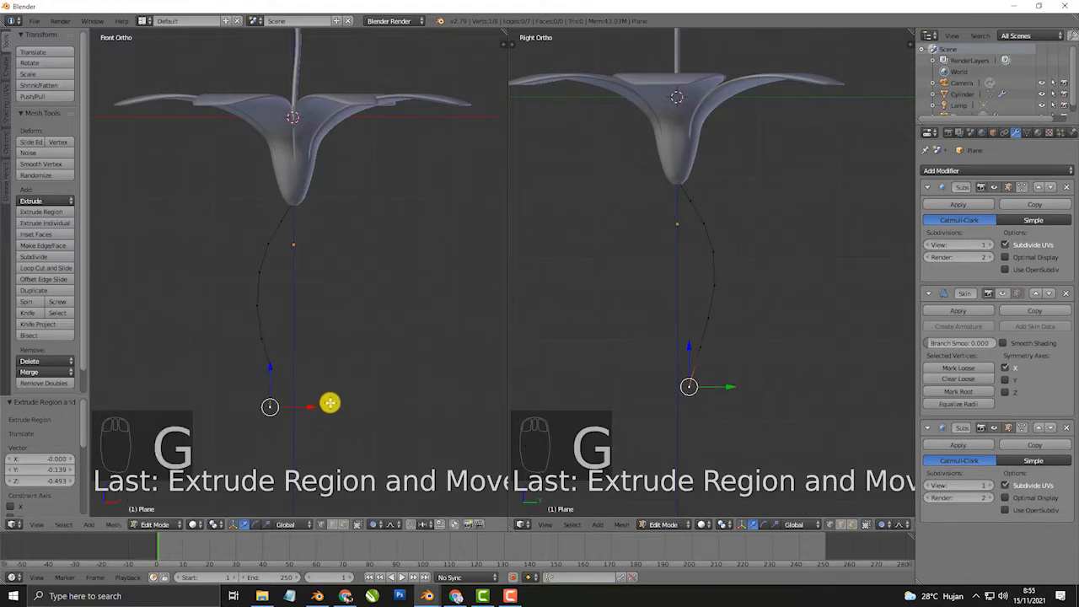
{"action": "key", "text": "o"}
{"action": "key", "text": "g"}
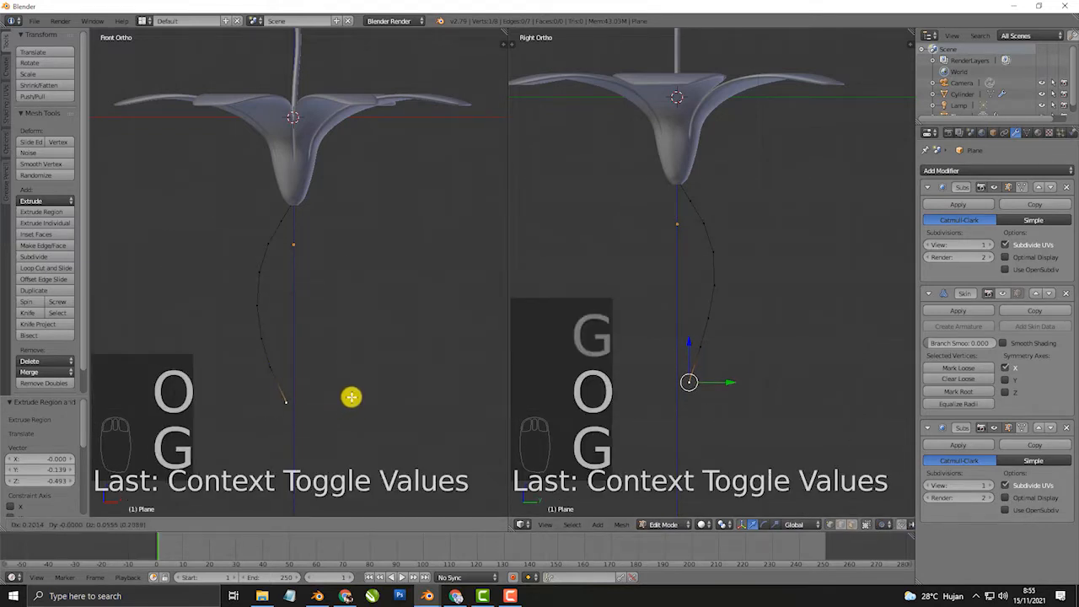
{"action": "left_click", "coordinate": [346, 412]}
- Extrude another end segment about 0.144 in X and -0.756 in Z in front view, and adjust its end vertex in side view
{"action": "scroll", "coordinate": [369, 416], "scroll_direction": "down", "scroll_amount": 3}
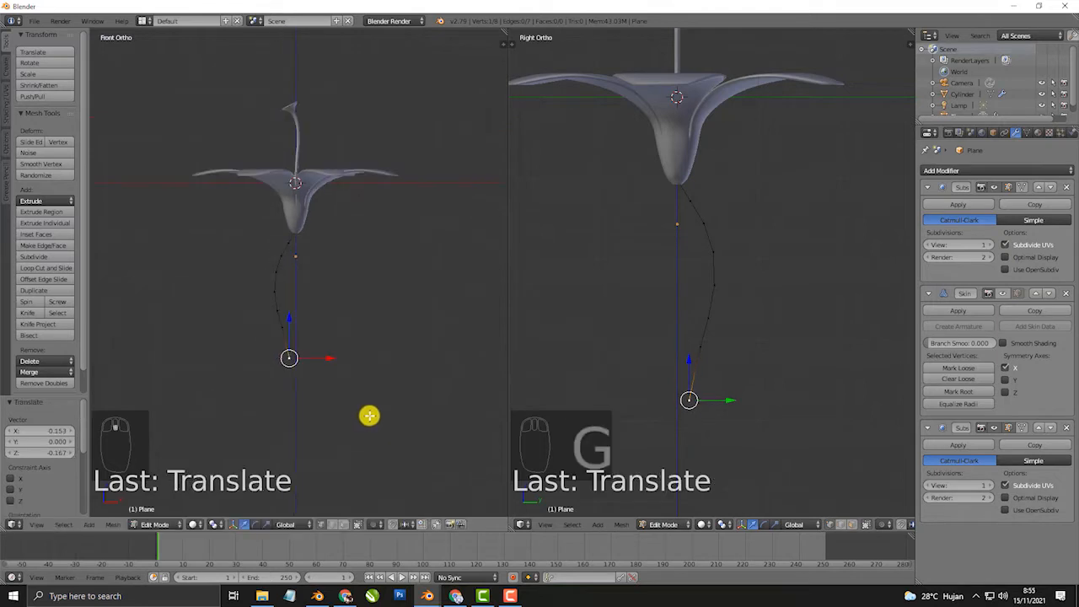
{"action": "key", "text": "e"}
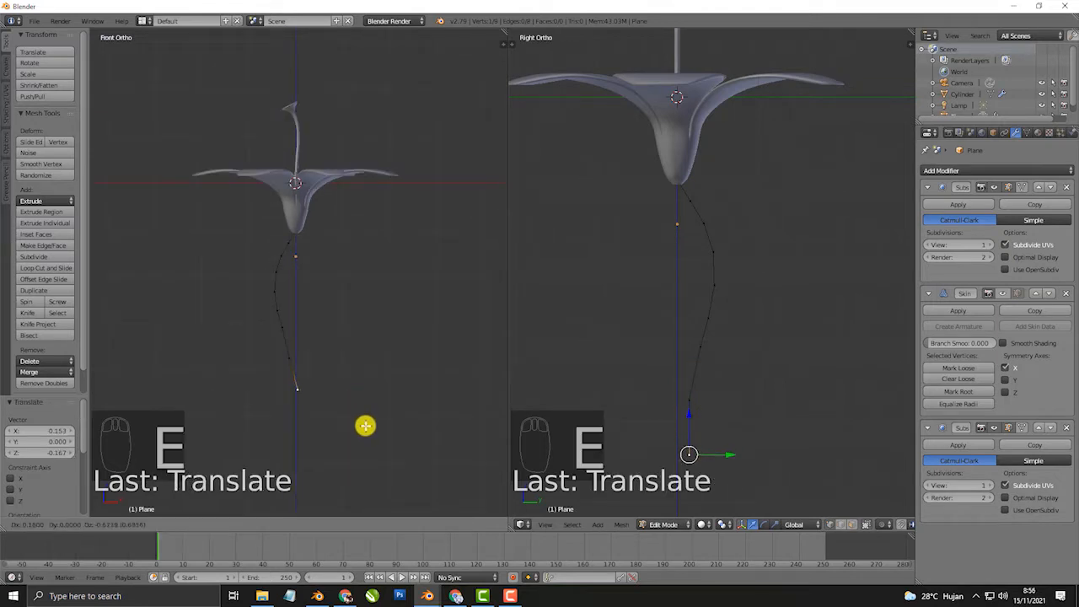
{"action": "left_click", "coordinate": [364, 424]}
{"action": "key", "text": "g"}
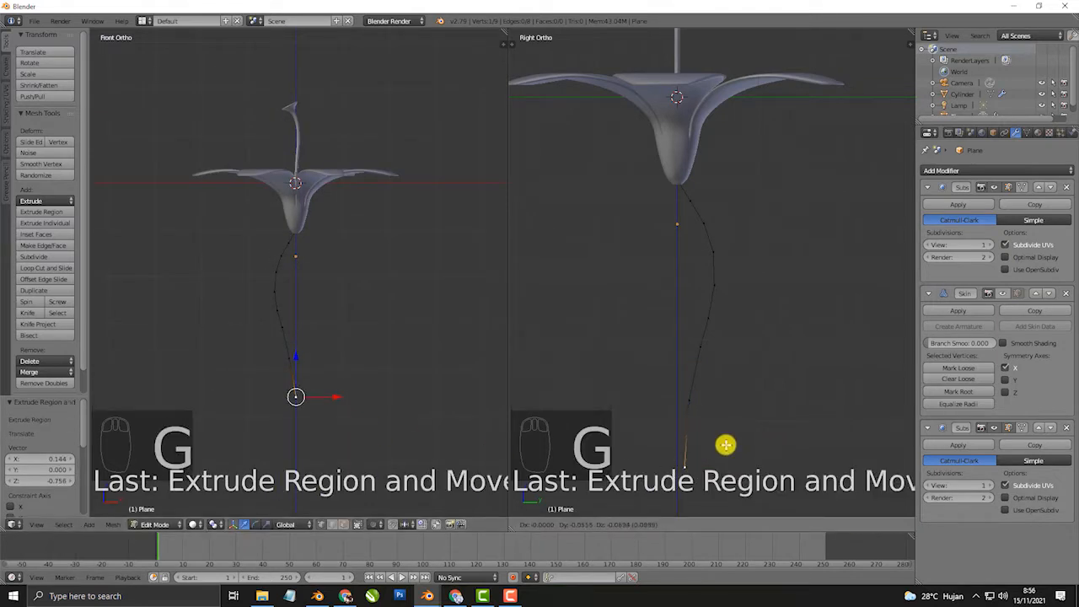
{"action": "left_click", "coordinate": [729, 450]}
- Shift two mid-stem vertices inward in side view to soften the bulge, moving the lower one about -0.062 in Y
{"action": "right_click", "coordinate": [742, 287]}
{"action": "key", "text": "g"}
{"action": "left_click", "coordinate": [740, 288]}
{"action": "right_click", "coordinate": [703, 323]}
{"action": "key", "text": "g"}
{"action": "left_click", "coordinate": [782, 317]}
{"action": "key", "text": "g"}
{"action": "right_click", "coordinate": [734, 347]}
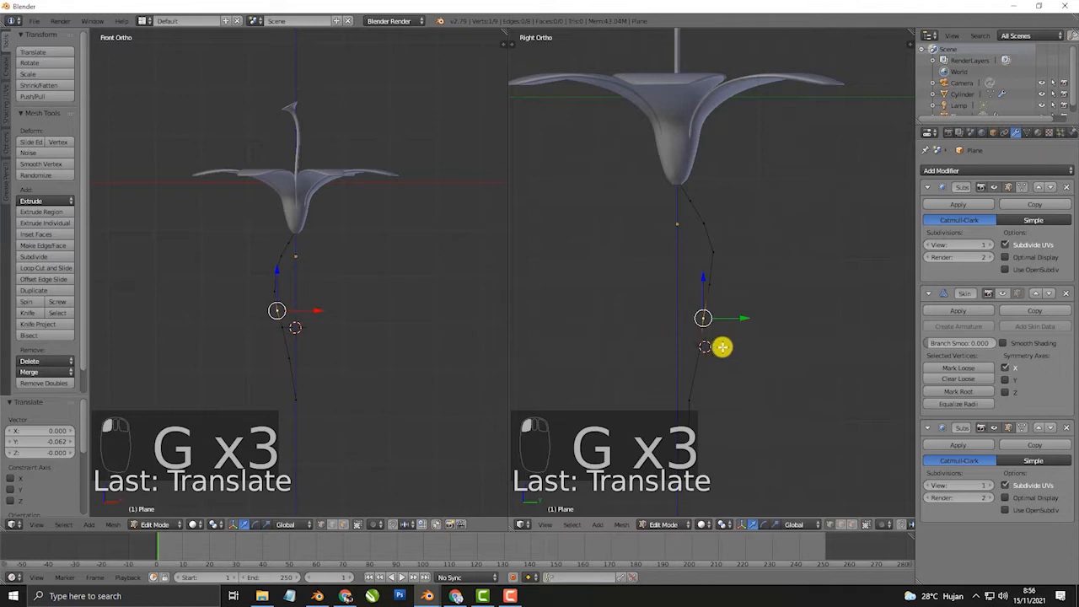
- Smooth the lower stem curve in side view by repositioning its three lowest vertices, moving the end vertex about -0.069 in Y and -0.292 in Z
{"action": "right_click", "coordinate": [706, 350]}
{"action": "key", "text": "g"}
{"action": "left_click", "coordinate": [754, 361]}
{"action": "right_click", "coordinate": [697, 386]}
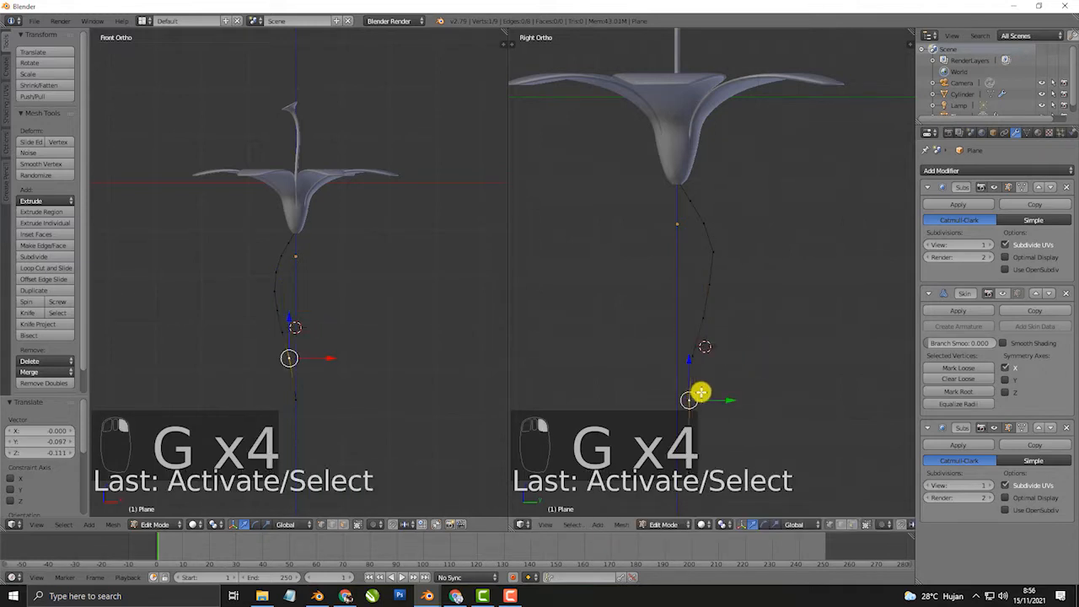
{"action": "key", "text": "g"}
{"action": "left_click", "coordinate": [691, 452]}
{"action": "right_click", "coordinate": [681, 409]}
{"action": "key", "text": "g"}
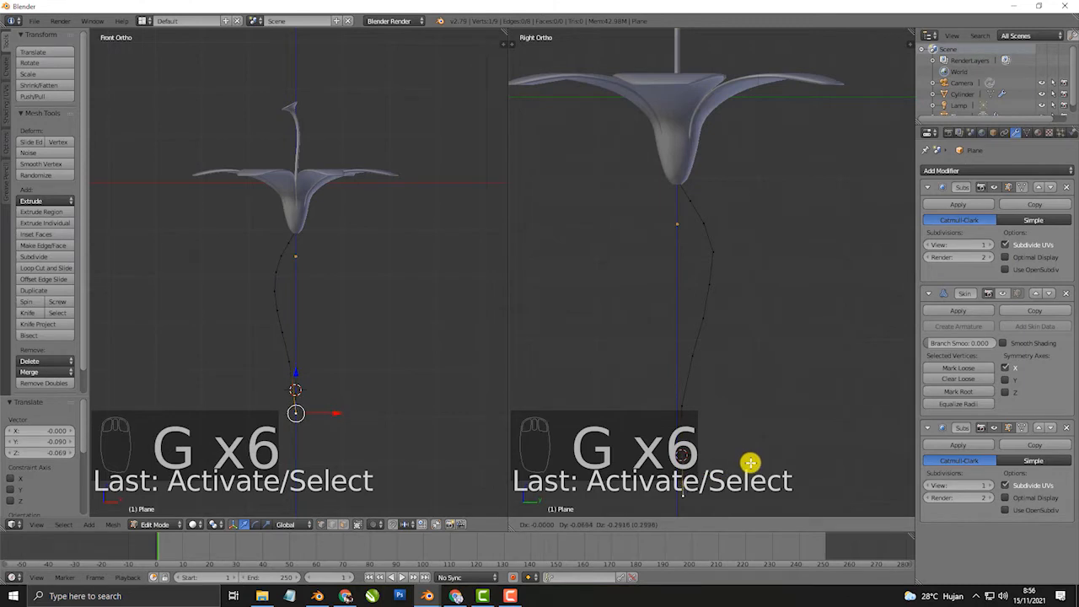
{"action": "left_click", "coordinate": [750, 461]}
- Return the stem to Object Mode and enable its Skin modifier's viewport display
{"action": "scroll", "coordinate": [322, 405], "scroll_direction": "up", "scroll_amount": 2}
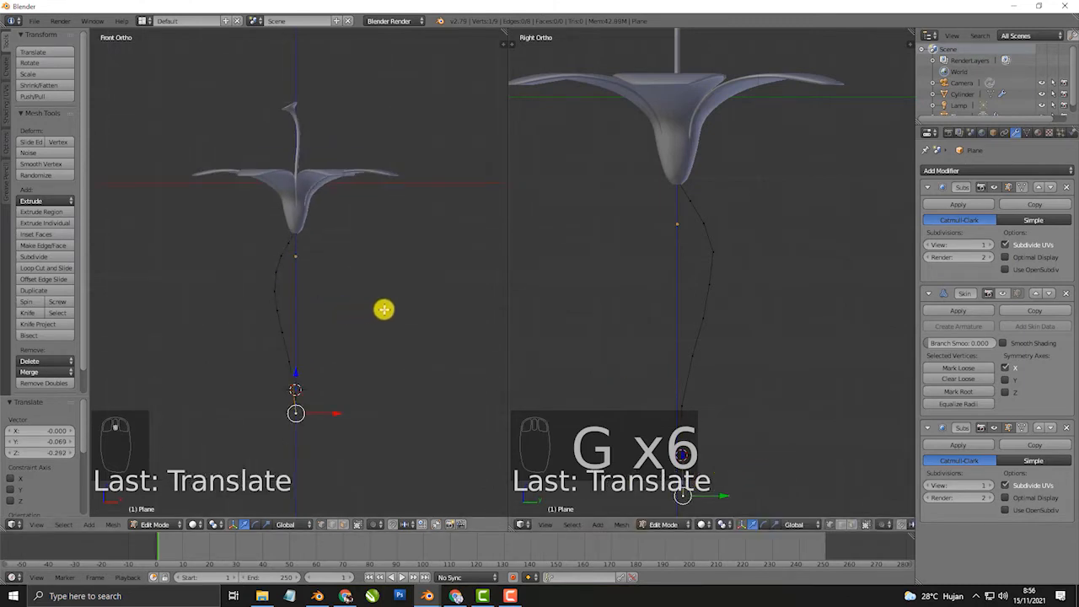
{"action": "mouse_move", "coordinate": [450, 335]}
{"action": "middle_mouse_down"}
{"action": "mouse_move", "coordinate": [461, 347]}
{"action": "mouse_move", "coordinate": [123, 395]}
{"action": "mouse_move", "coordinate": [255, 402]}
{"action": "mouse_move", "coordinate": [219, 337]}
{"action": "mouse_move", "coordinate": [90, 316]}
{"action": "mouse_move", "coordinate": [445, 315]}
{"action": "middle_mouse_up"}
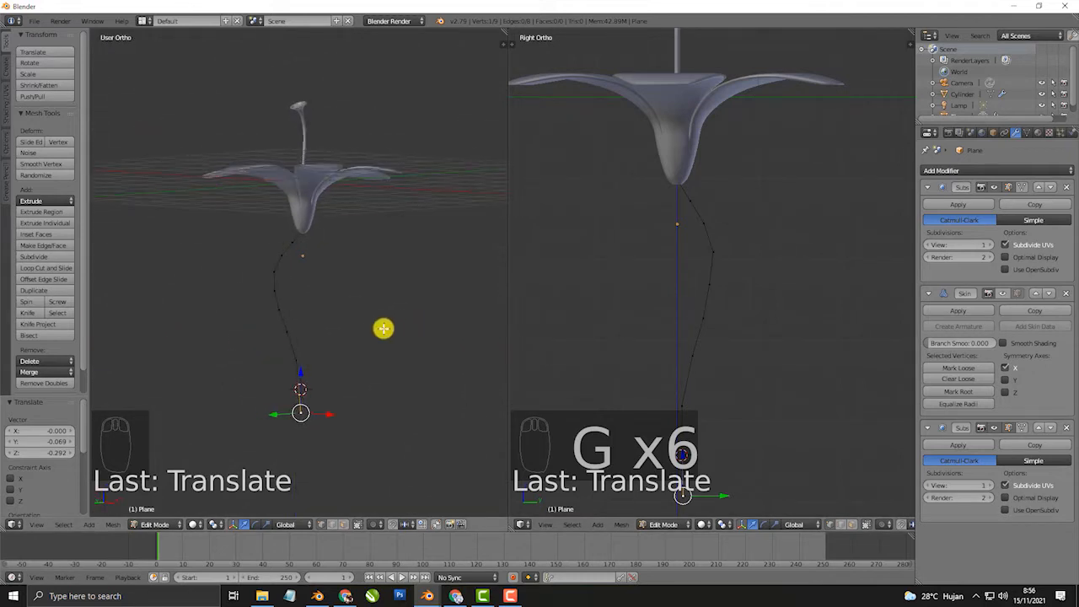
{"action": "key", "text": "Tab"}
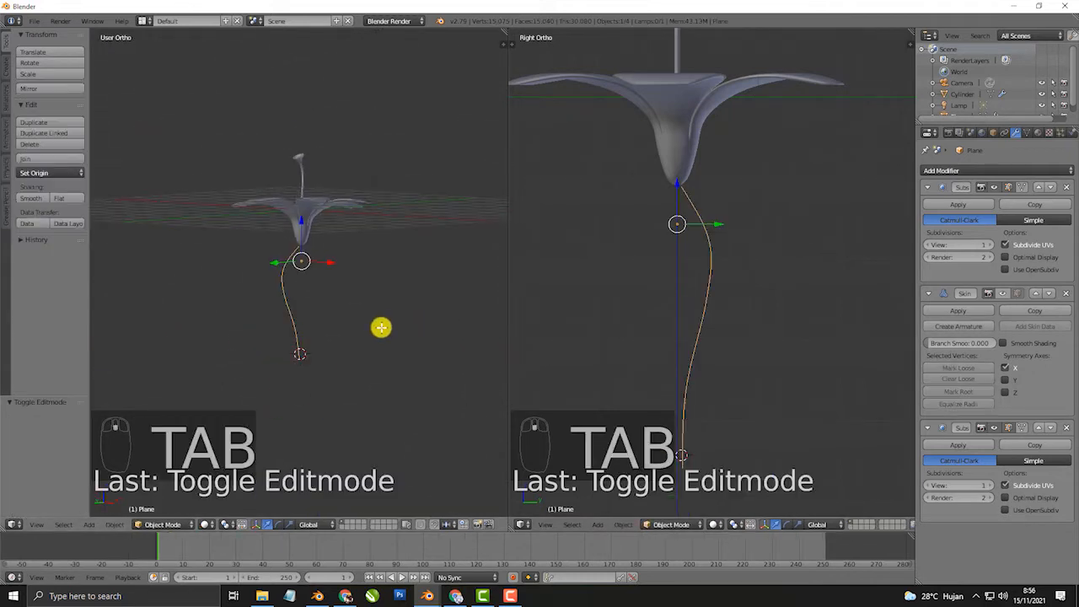
{"action": "left_click", "coordinate": [999, 293]}
{"action": "scroll", "coordinate": [638, 324], "scroll_direction": "up", "scroll_amount": 3}
{"action": "scroll", "coordinate": [638, 324], "scroll_direction": "down", "scroll_amount": 2}
{"action": "middle_click_drag", "start_coordinate": [316, 397], "coordinate": [325, 312], "text": "shift"}
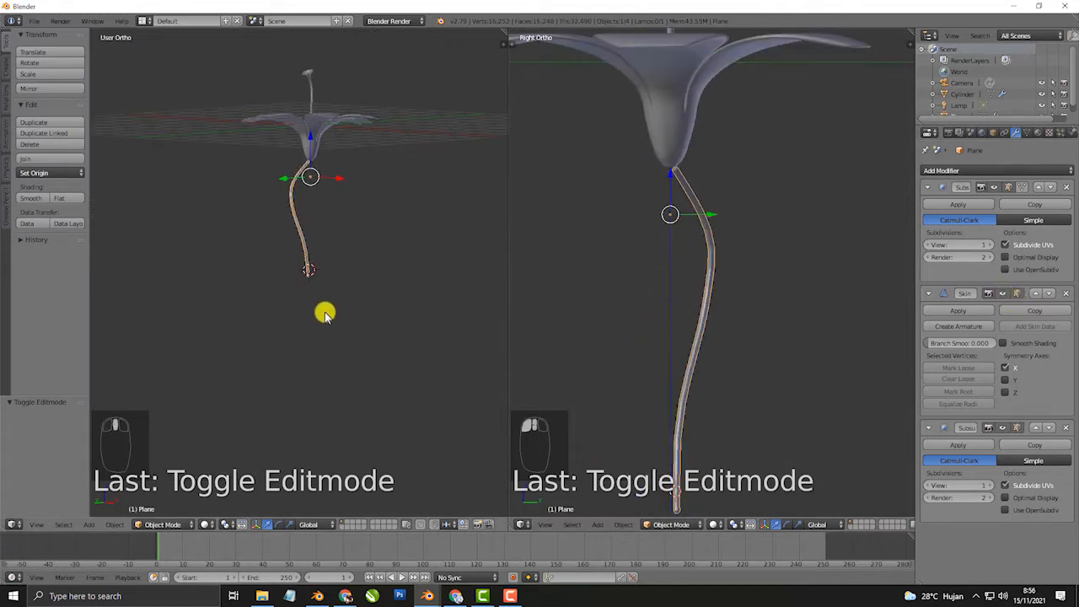
- Select the flower head and rotate it about 35.4° in front orthographic view
{"action": "scroll", "coordinate": [363, 331], "scroll_direction": "up", "scroll_amount": 2}
{"action": "right_click", "coordinate": [329, 87]}
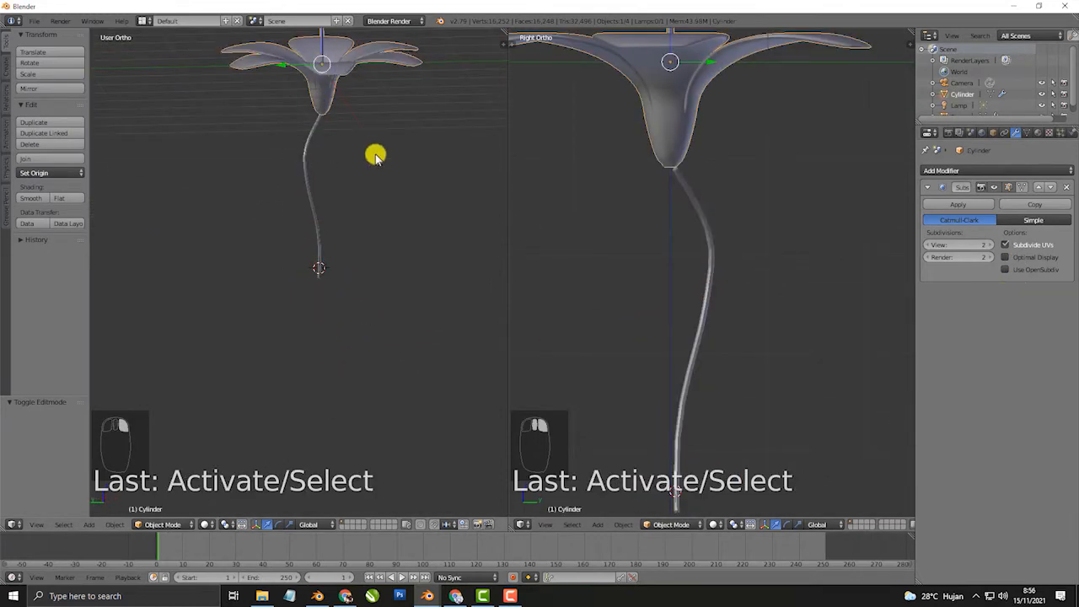
{"action": "key", "text": "KP_1"}
{"action": "middle_click_drag", "start_coordinate": [324, 144], "coordinate": [324, 301], "text": "shift"}
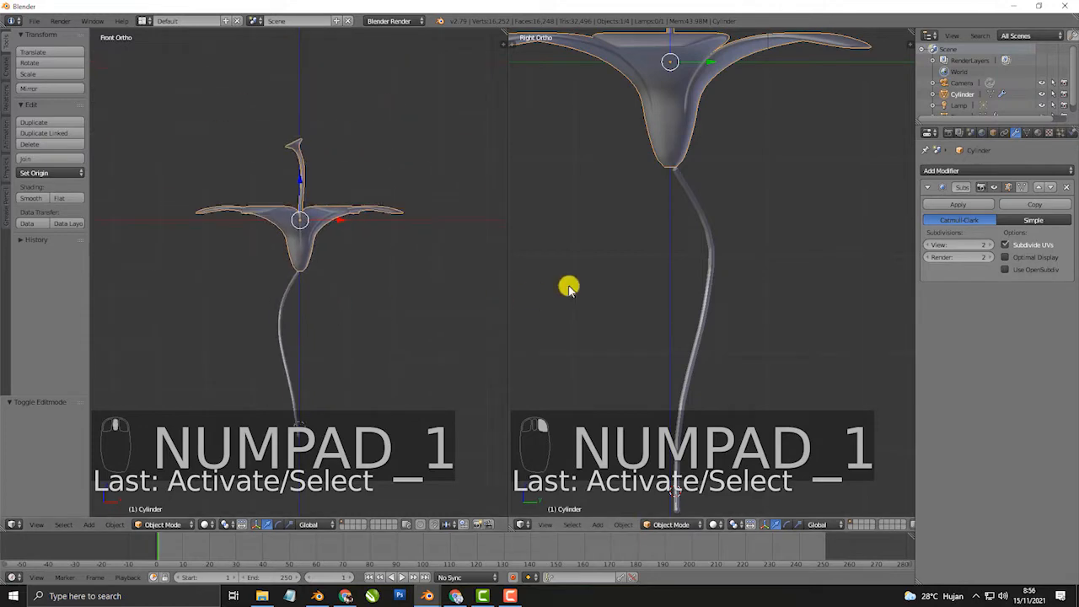
{"action": "scroll", "coordinate": [614, 258], "scroll_direction": "up", "scroll_amount": 3}
{"action": "middle_click_drag", "start_coordinate": [672, 114], "coordinate": [696, 247], "text": "shift"}
{"action": "scroll", "coordinate": [696, 247], "scroll_direction": "down", "scroll_amount": 2}
{"action": "scroll", "coordinate": [375, 278], "scroll_direction": "up", "scroll_amount": 4}
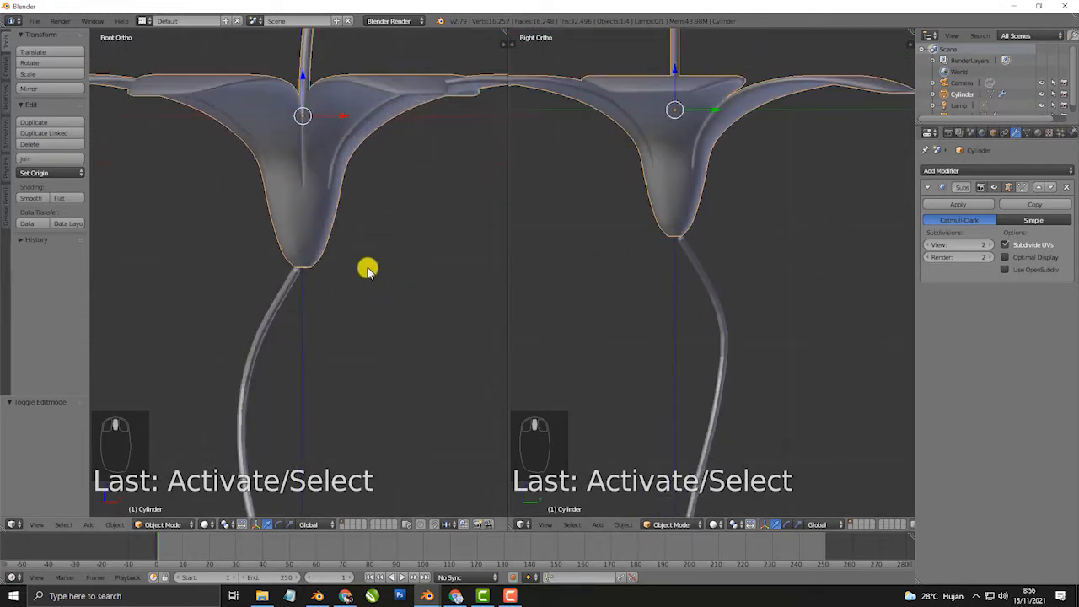
{"action": "key", "text": "r"}
{"action": "left_click", "coordinate": [448, 288]}
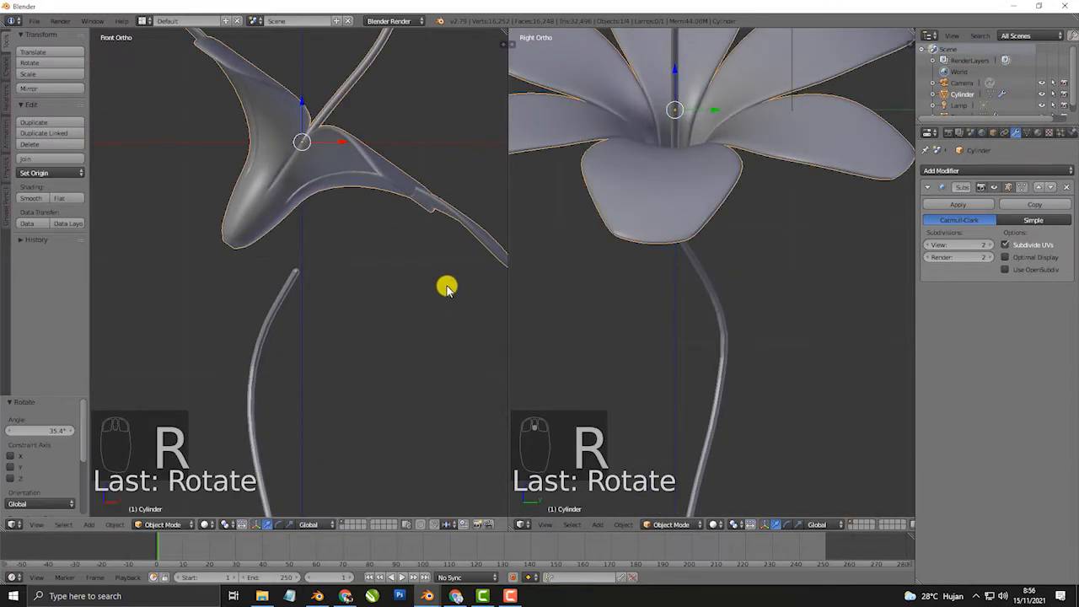
- Move the flower's entire mesh in Edit Mode so its base tip sits at the object origin
{"action": "key", "text": "Tab"}
{"action": "key", "text": "a"}
{"action": "key", "text": "a"}
{"action": "key", "text": "a"}
{"action": "key", "text": "a"}
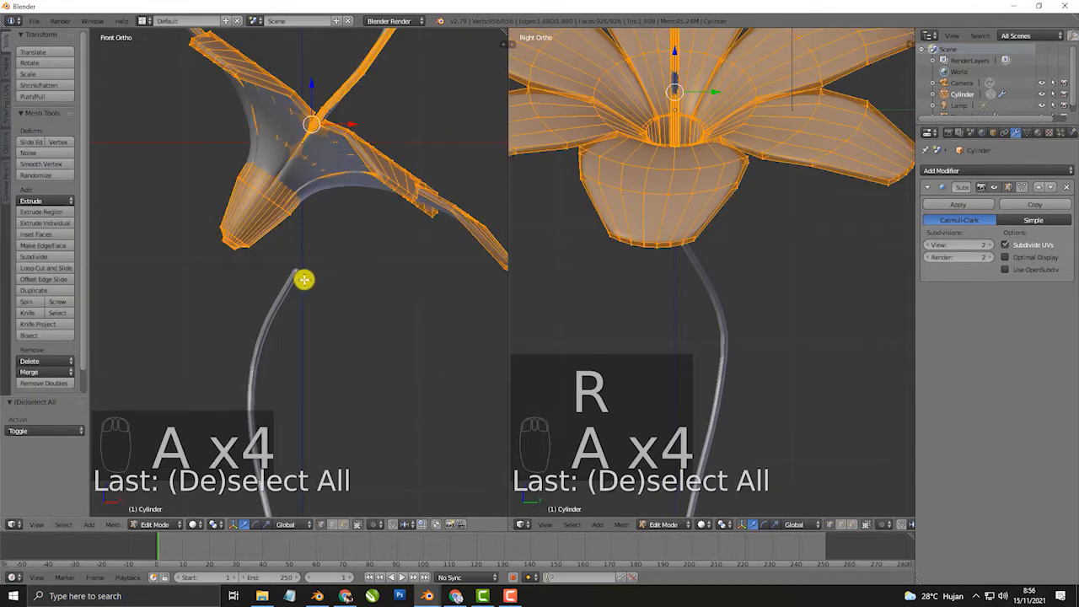
{"action": "key", "text": "g"}
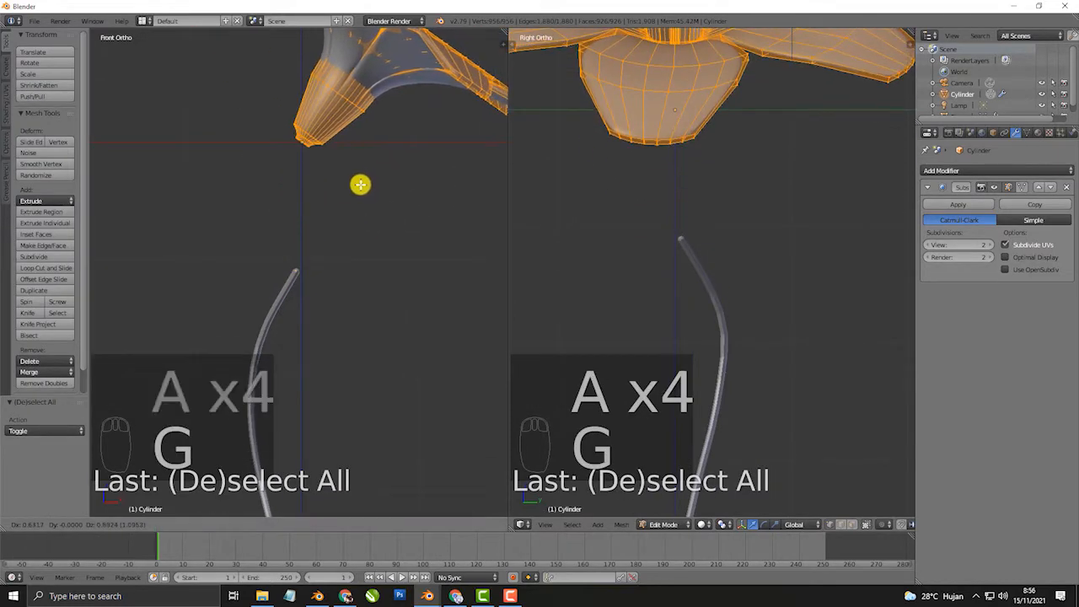
{"action": "left_click", "coordinate": [359, 185]}
- Return to Object Mode and move the flower about -0.039 in X and -1.104 in Z onto the stem's top end
{"action": "key", "text": "Tab"}
{"action": "key", "text": "g"}
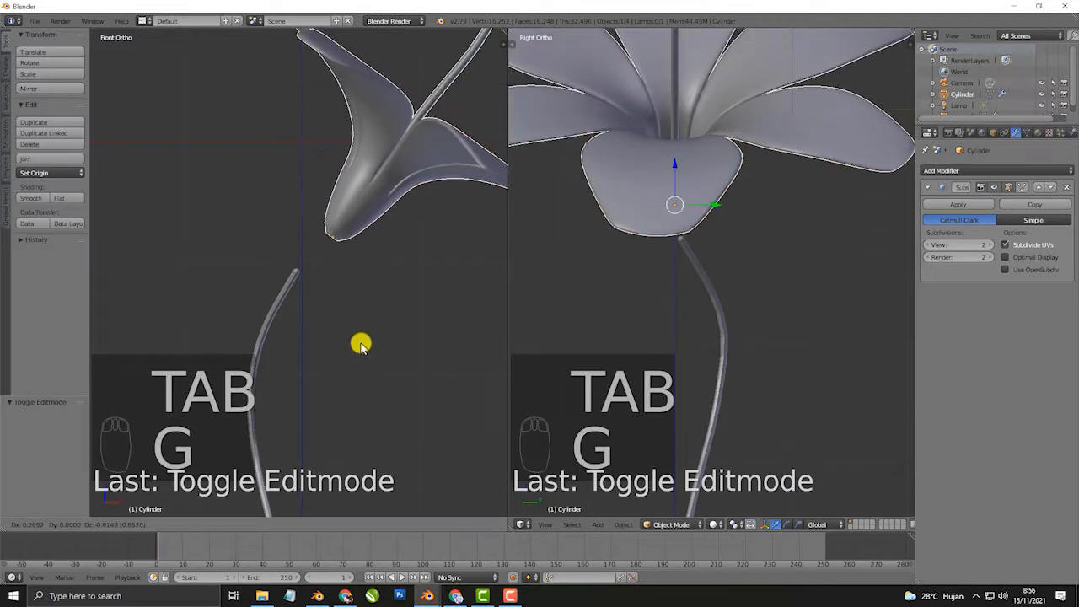
{"action": "left_click", "coordinate": [335, 368]}
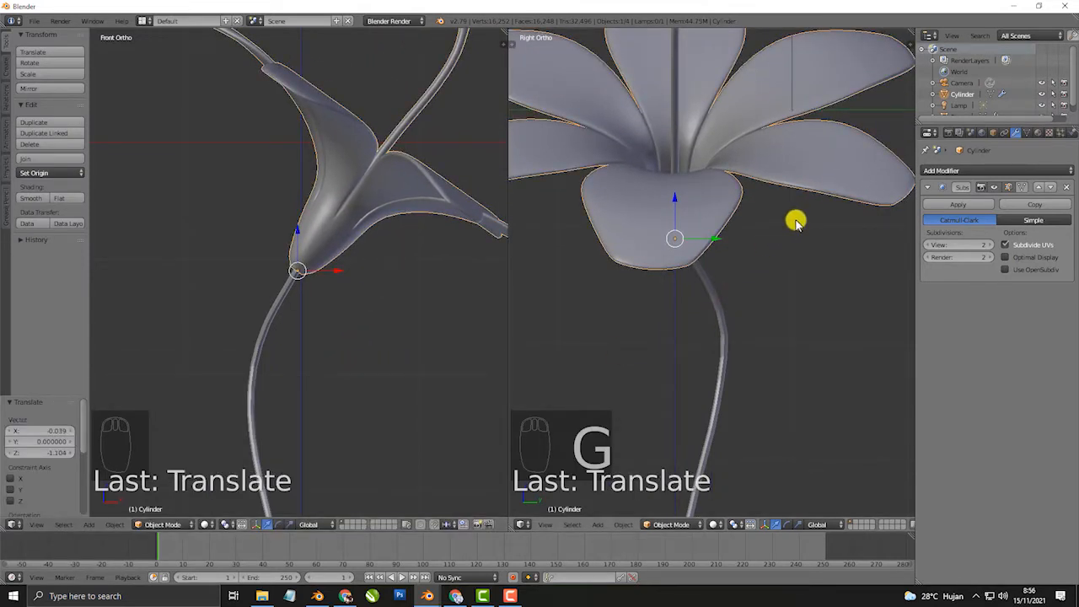
- Rotate the flower about -42.8° in side view using wireframe display, and restore solid shading
{"action": "key", "text": "z"}
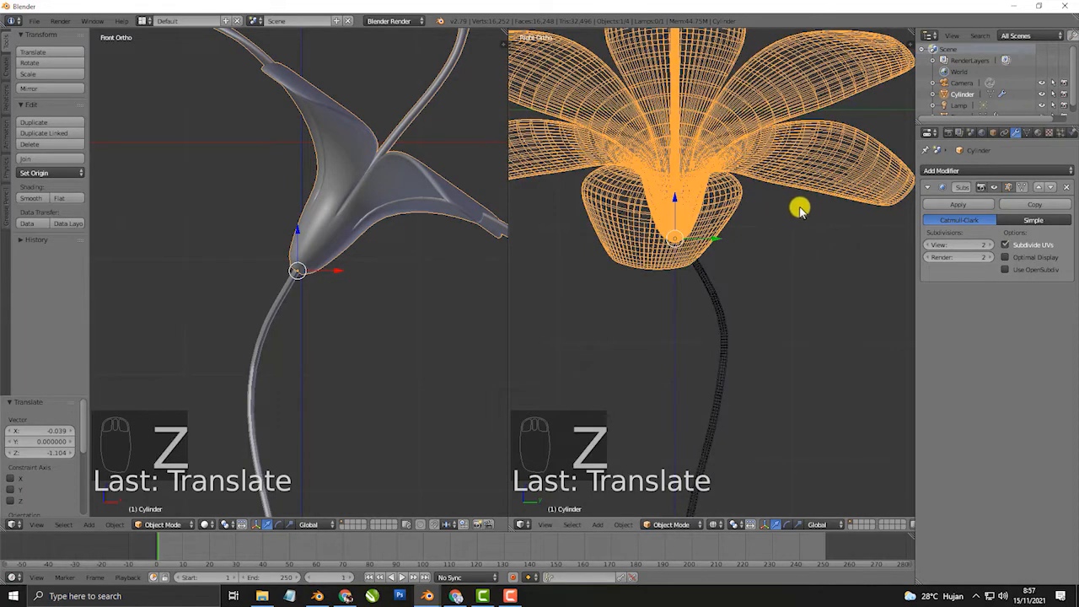
{"action": "key", "text": "r"}
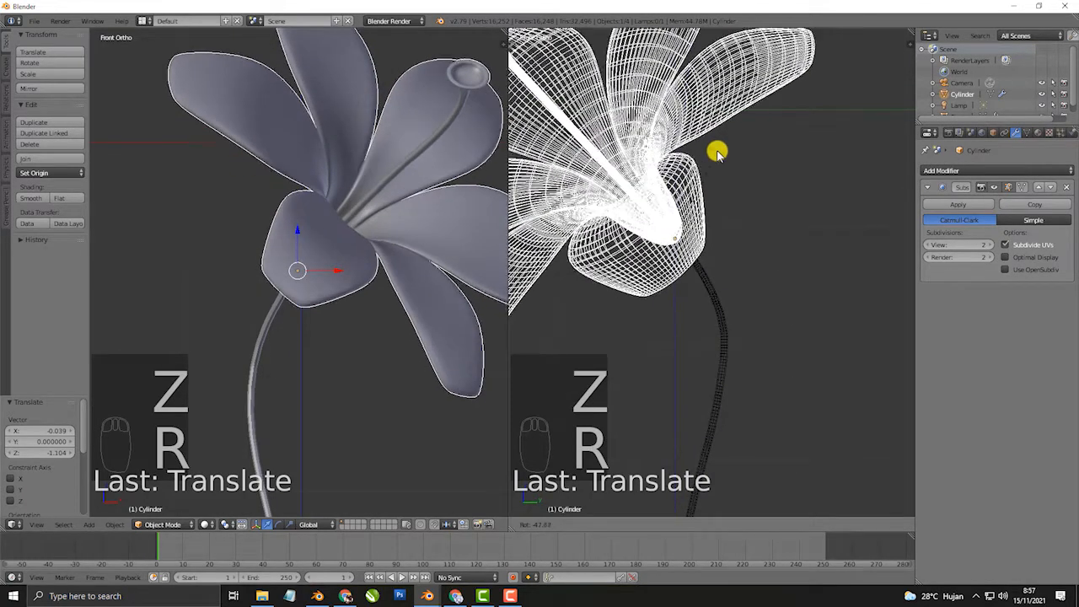
{"action": "left_click", "coordinate": [716, 153]}
{"action": "key", "text": "z"}
{"action": "mouse_move", "coordinate": [705, 241]}
{"action": "middle_mouse_down"}
{"action": "mouse_move", "coordinate": [693, 279]}
{"action": "mouse_move", "coordinate": [612, 325]}
{"action": "mouse_move", "coordinate": [711, 272]}
{"action": "mouse_move", "coordinate": [698, 313]}
{"action": "middle_mouse_up"}
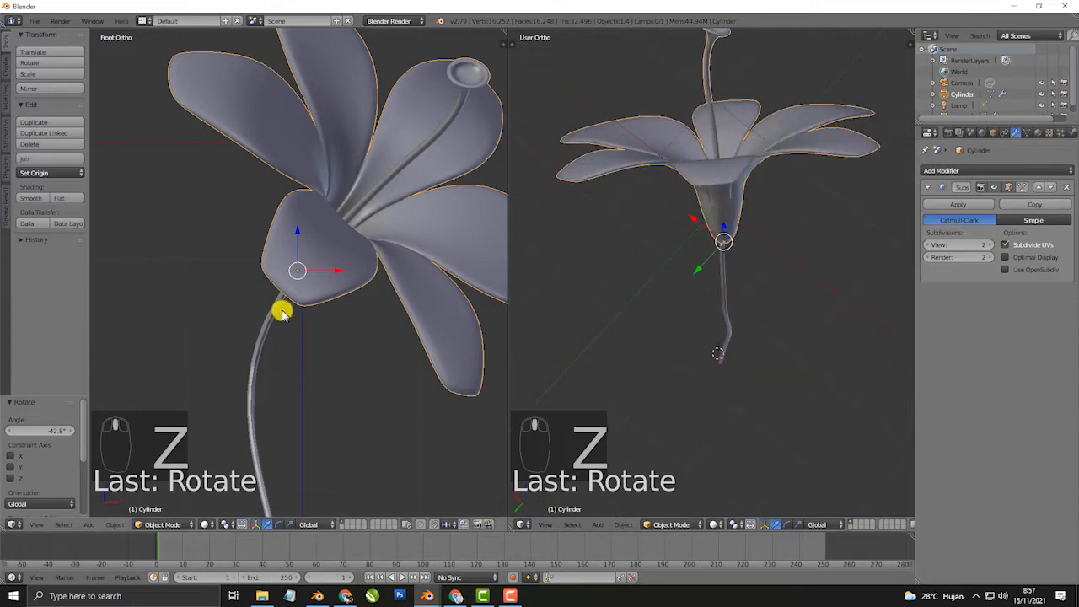
- Move the flower about 0.056 along Y towards the stem's top end
{"action": "key", "text": "KP_7"}
{"action": "middle_click_drag", "start_coordinate": [318, 294], "coordinate": [325, 212]}
{"action": "left_click_drag", "start_coordinate": [325, 212], "coordinate": [304, 238]}
- Rotate the flower about -16.2° in top view around the stem's top end, using wireframe display
{"action": "middle_click_drag", "start_coordinate": [304, 239], "coordinate": [469, 346]}
{"action": "key", "text": "KP_7"}
{"action": "key", "text": "z"}
{"action": "scroll", "coordinate": [420, 313], "scroll_direction": "up", "scroll_amount": 2}
{"action": "middle_click_drag", "start_coordinate": [382, 385], "coordinate": [376, 283], "text": "shift"}
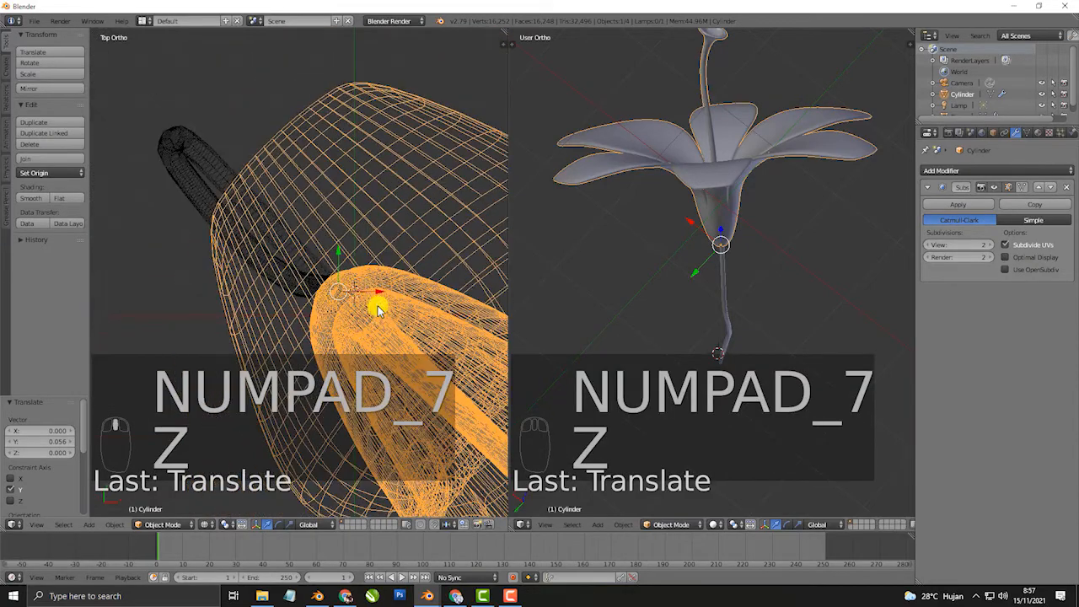
{"action": "key", "text": "r"}
{"action": "left_click", "coordinate": [450, 340]}
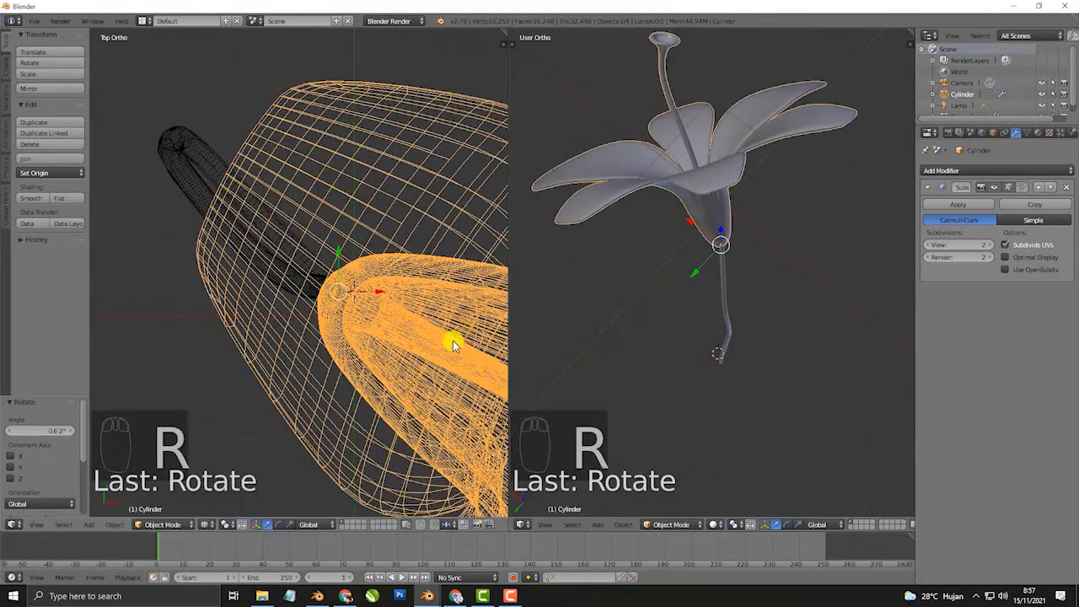
- Shift the flower in top view so its base lines up with the stem's end, and restore solid shading
{"action": "key", "text": "g"}
{"action": "left_click", "coordinate": [354, 361]}
{"action": "key", "text": "z"}
{"action": "mouse_move", "coordinate": [354, 361]}
{"action": "middle_mouse_down"}
{"action": "mouse_move", "coordinate": [419, 317]}
{"action": "mouse_move", "coordinate": [322, 339]}
{"action": "middle_mouse_up"}
- Enlarge the skin radius at the stem's top vertex in Edit Mode, and return to Object Mode
{"action": "right_click", "coordinate": [311, 336]}
{"action": "key", "text": "Tab"}
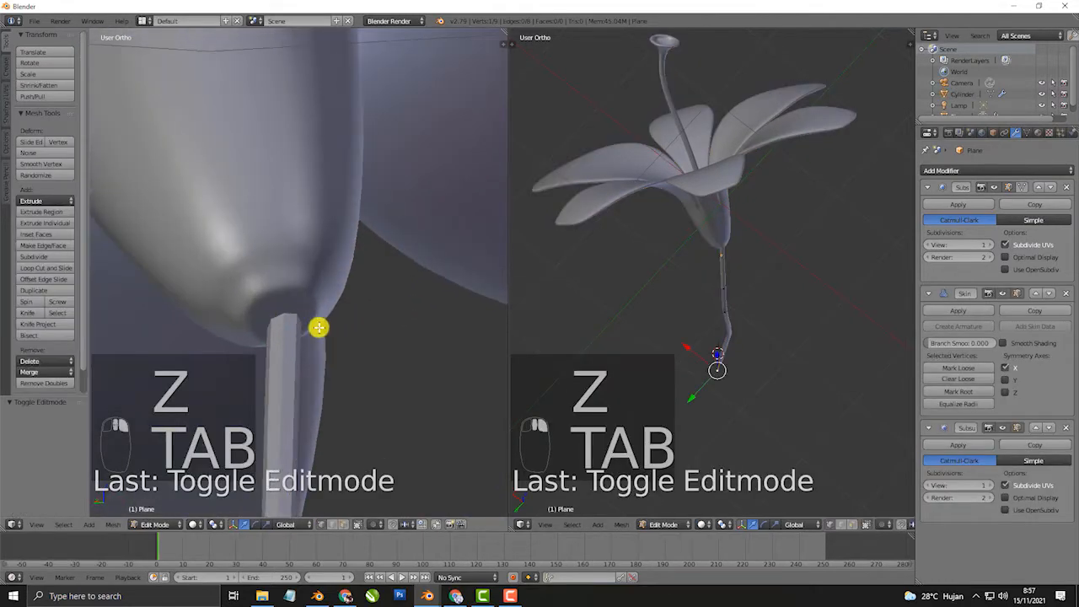
{"action": "key", "text": "z"}
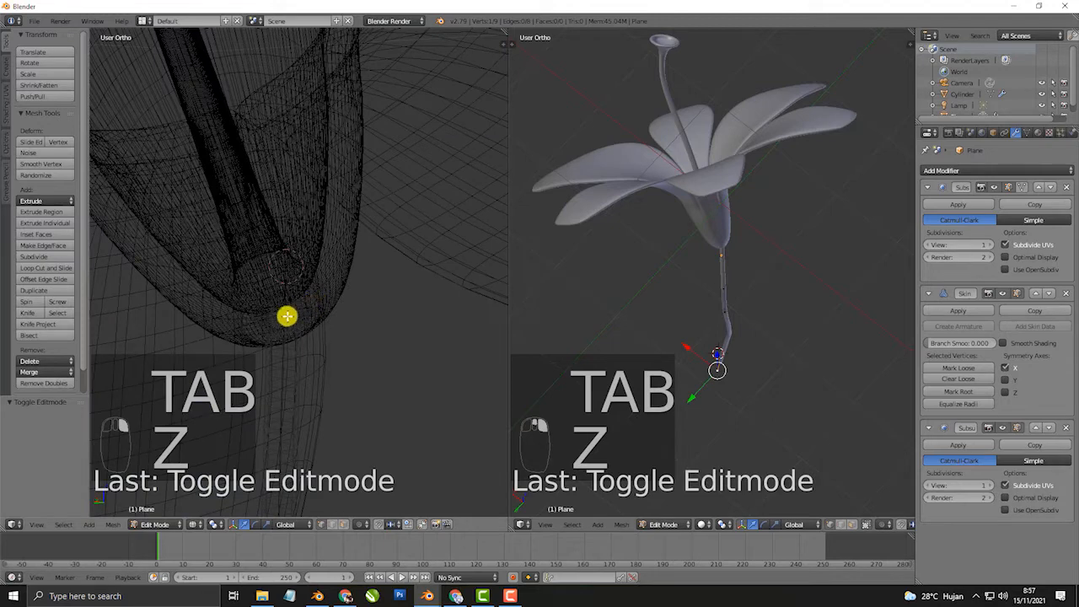
{"action": "key", "text": "Tab"}
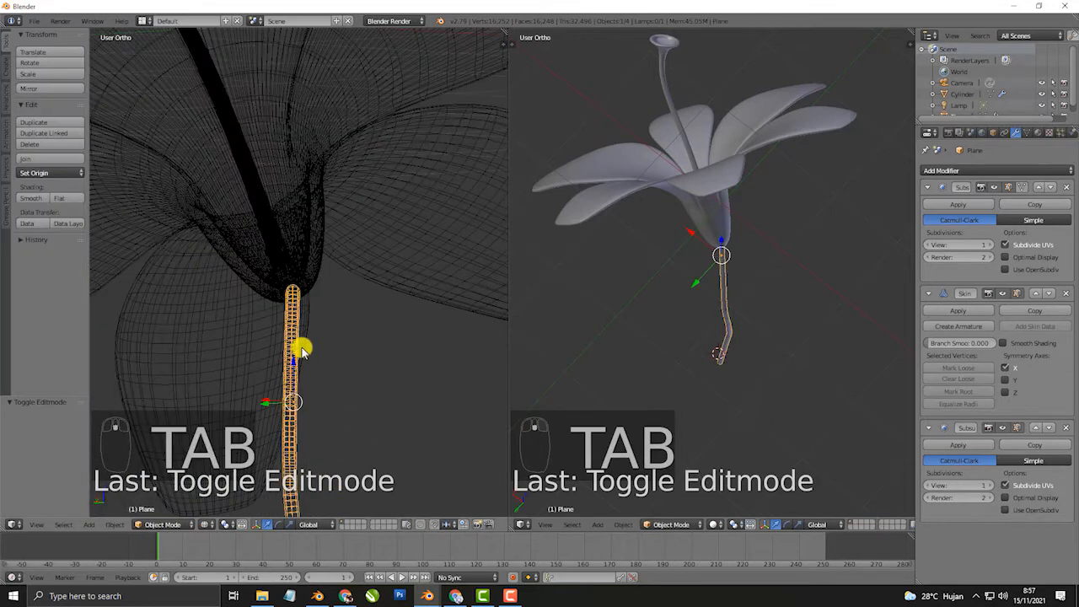
{"action": "key", "text": "Tab"}
{"action": "right_click", "coordinate": [290, 284]}
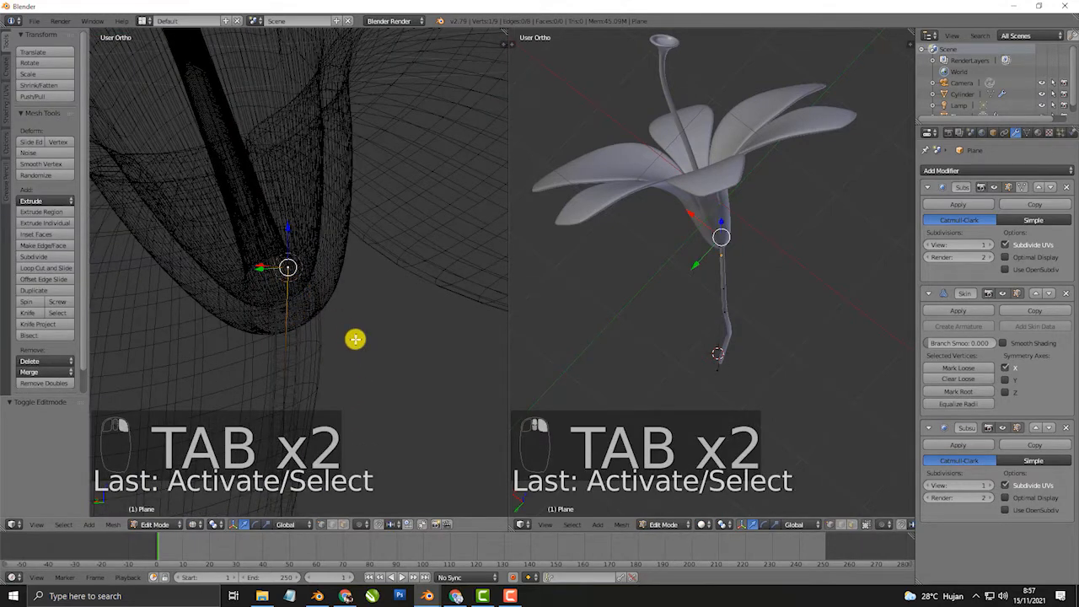
{"action": "key", "text": "z"}
{"action": "key", "text": "ctrl+a"}
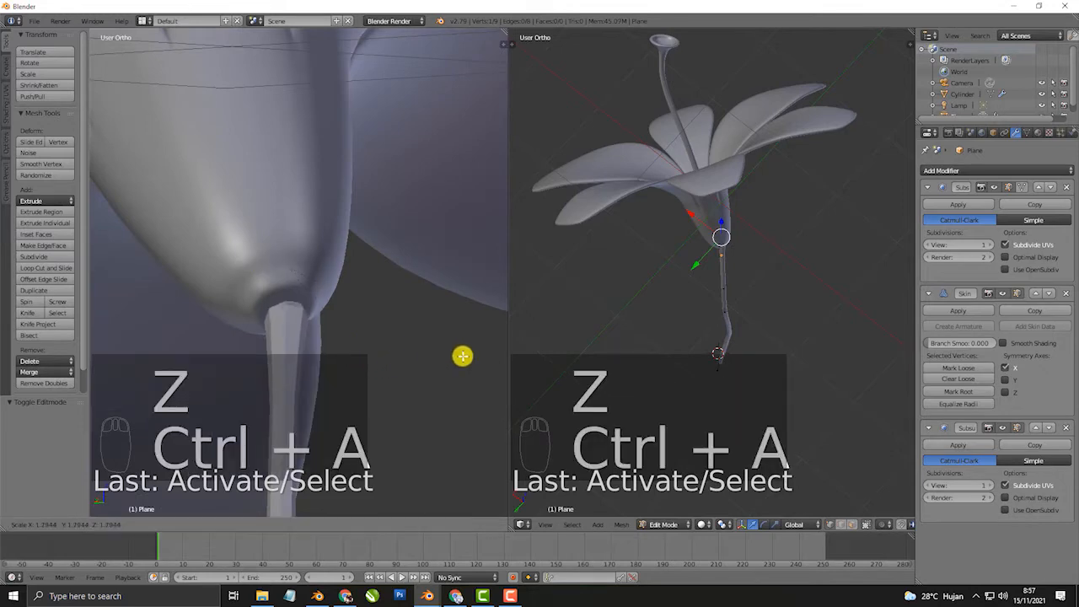
{"action": "left_click", "coordinate": [442, 350]}
{"action": "middle_click_drag", "start_coordinate": [434, 352], "coordinate": [332, 366]}
{"action": "key", "text": "Tab"}
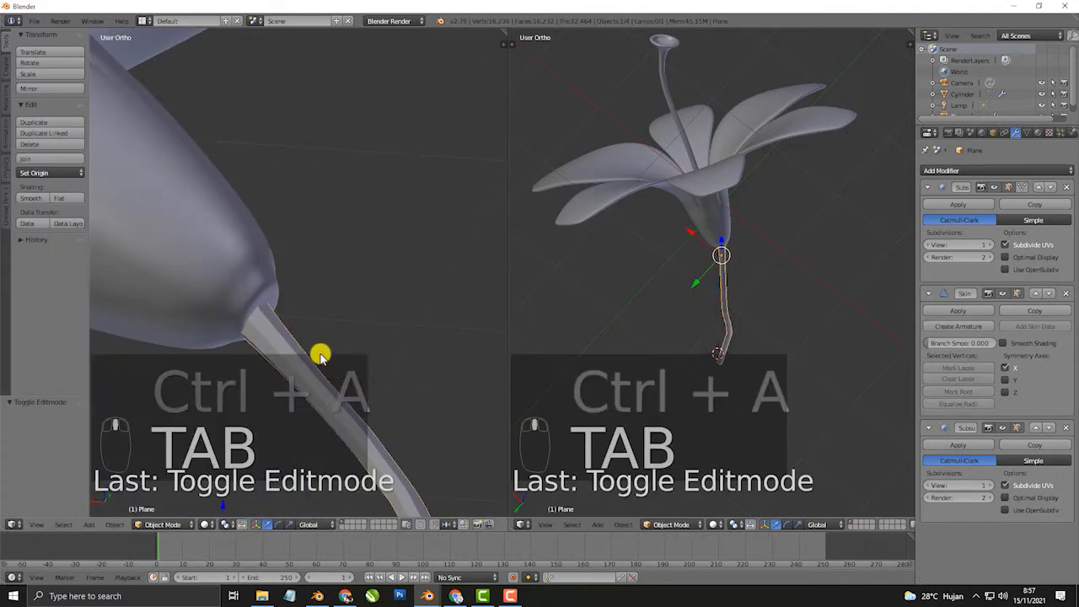
- Move the flower about -0.032 along Z so its base sits over the stem's top end
{"action": "right_click", "coordinate": [222, 278]}
{"action": "left_click_drag", "start_coordinate": [253, 270], "coordinate": [258, 287]}
{"action": "middle_click_drag", "start_coordinate": [195, 296], "coordinate": [279, 313]}
{"action": "middle_click_drag", "start_coordinate": [105, 293], "coordinate": [287, 366]}
- Set the View subdivisions of the stem's last Subdivision Surface modifier, below Skin, to 2
{"action": "right_click", "coordinate": [286, 366]}
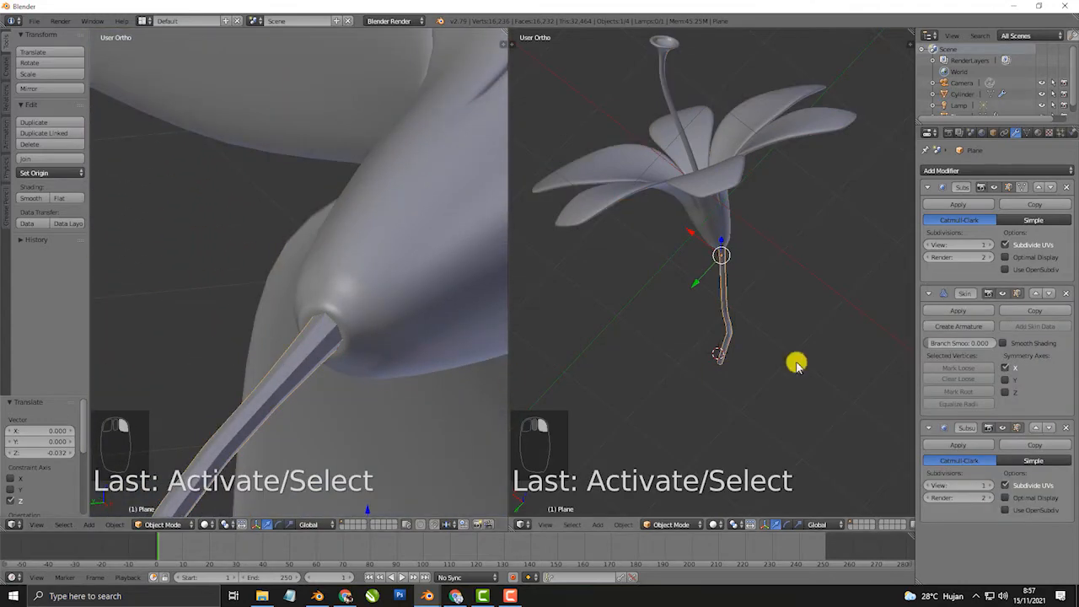
{"action": "left_click", "coordinate": [991, 486]}
{"action": "middle_click_drag", "start_coordinate": [458, 397], "coordinate": [309, 287]}
- Select the stem's bottom vertex in Edit Mode and enable proportional editing
{"action": "key", "text": "Tab"}
{"action": "right_click", "coordinate": [354, 374]}
{"action": "middle_click_drag", "start_coordinate": [354, 374], "coordinate": [294, 293]}
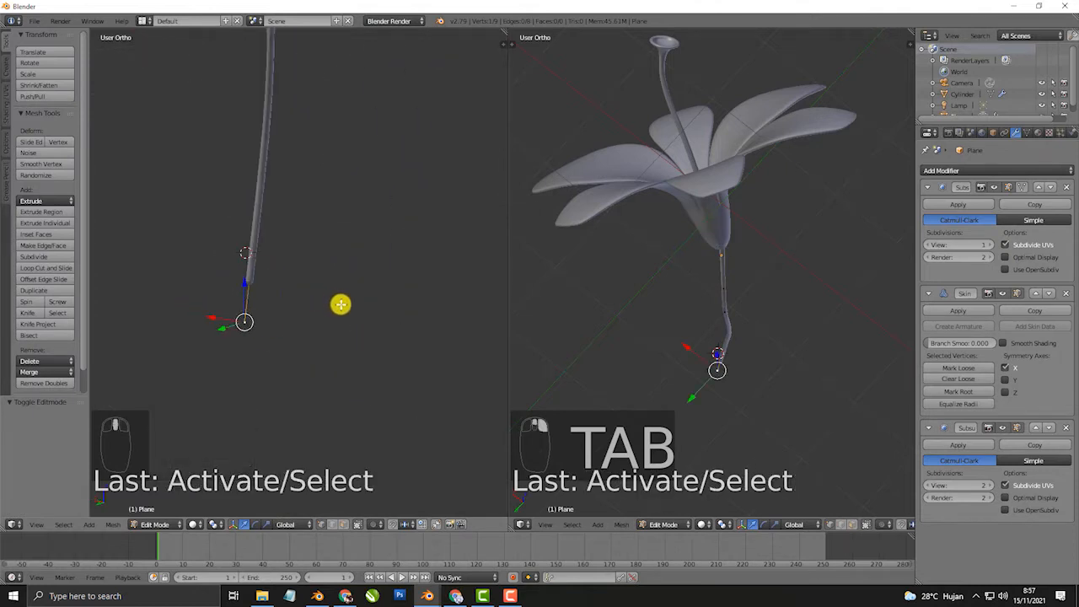
{"action": "key", "text": "ctrl+a"}
{"action": "right_click", "coordinate": [253, 361]}
{"action": "key", "text": "o"}
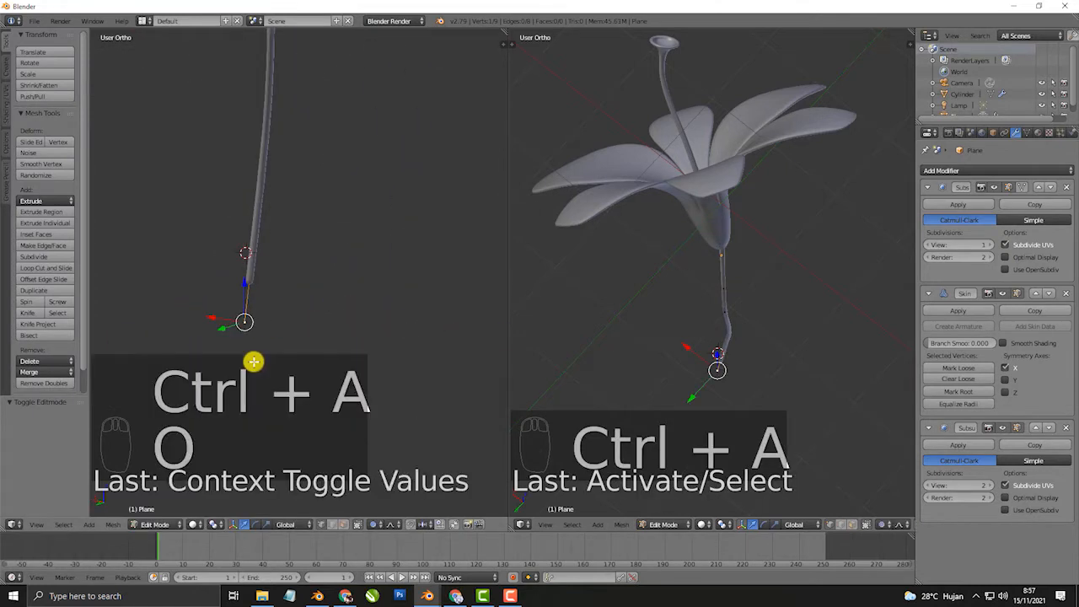
- Thicken the stem's skin from its bottom vertex with a smooth proportional falloff of about 5.05, and return to Object Mode
{"action": "key", "text": "ctrl+a"}
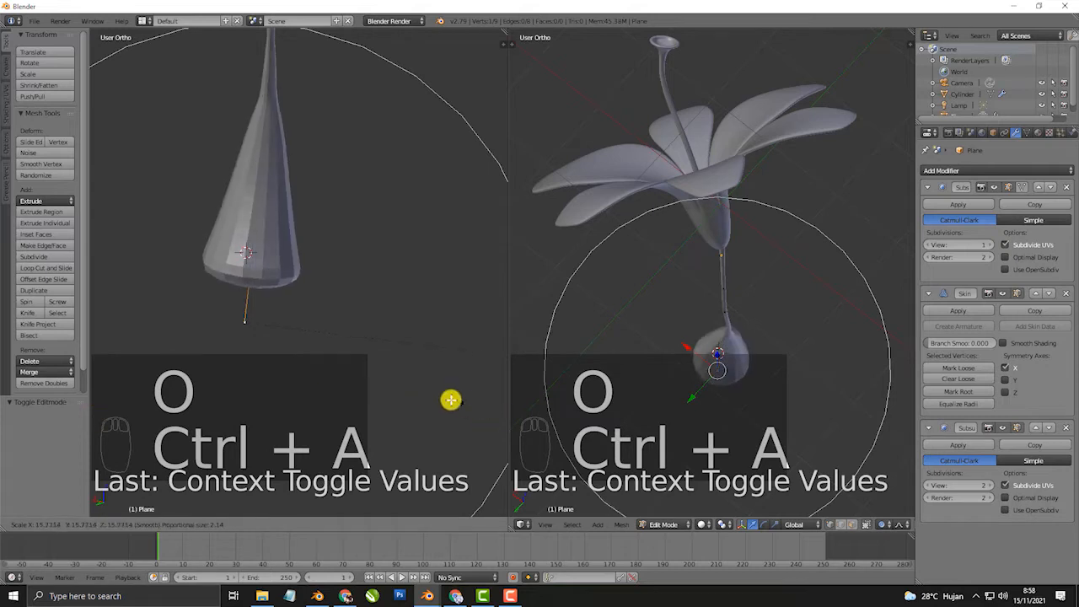
{"action": "right_click", "coordinate": [450, 399]}
{"action": "key", "text": "KP_1"}
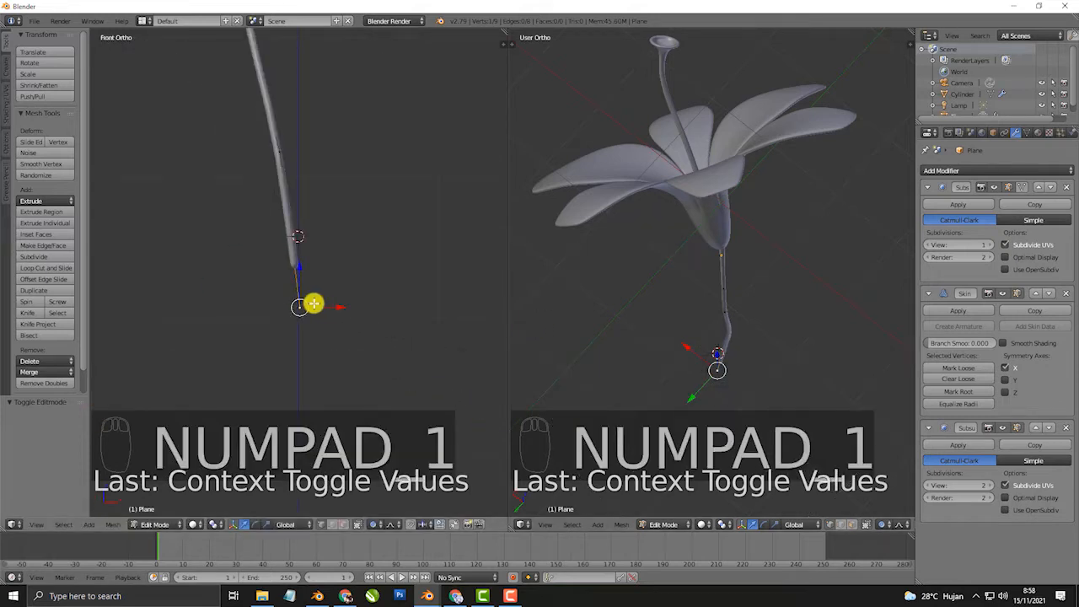
{"action": "key", "text": "KP_3"}
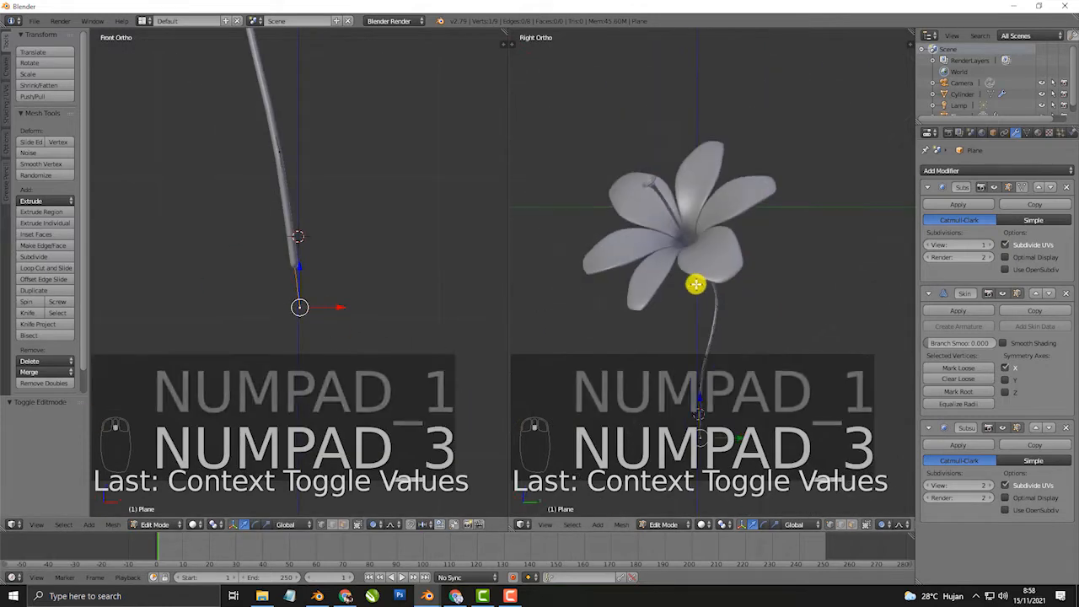
{"action": "scroll", "coordinate": [296, 311], "scroll_direction": "down", "scroll_amount": 4}
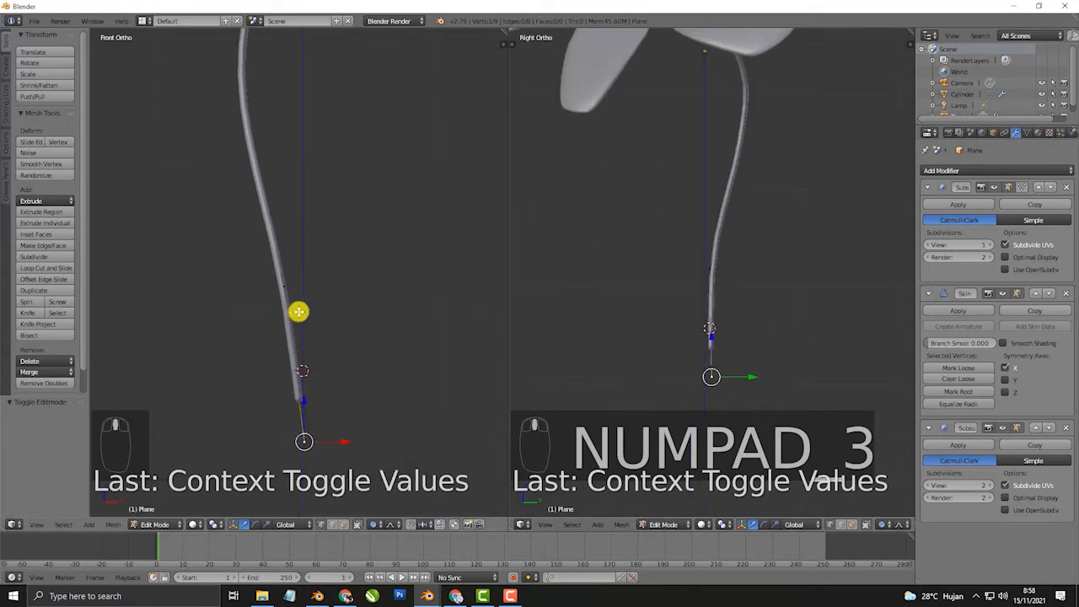
{"action": "key", "text": "ctrl+a"}
{"action": "scroll", "coordinate": [371, 363], "scroll_direction": "down", "scroll_amount": 3}
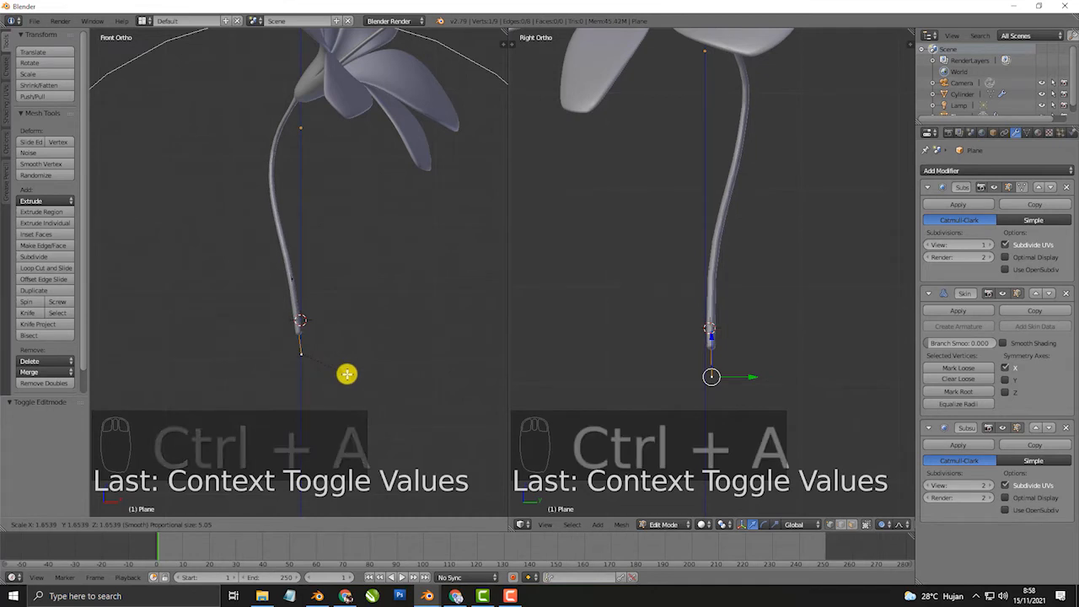
{"action": "left_click", "coordinate": [354, 370]}
{"action": "scroll", "coordinate": [684, 265], "scroll_direction": "down", "scroll_amount": 3}
{"action": "key", "text": "Tab"}
{"action": "scroll", "coordinate": [365, 366], "scroll_direction": "up", "scroll_amount": 3}
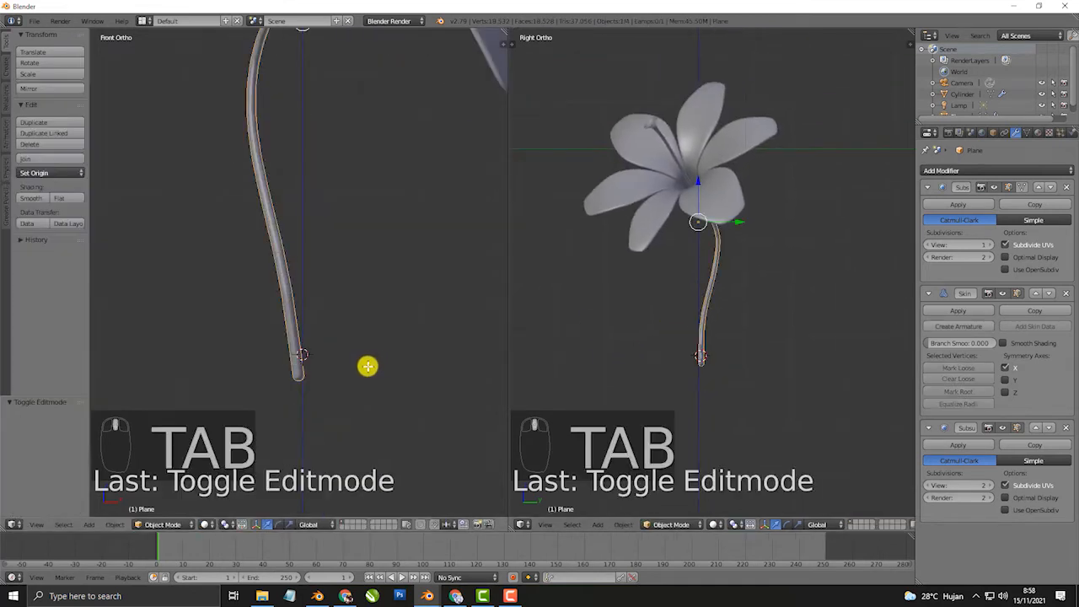
{"action": "scroll", "coordinate": [325, 326], "scroll_direction": "down", "scroll_amount": 3}
{"action": "mouse_move", "coordinate": [337, 264]}
{"action": "middle_mouse_down"}
{"action": "mouse_move", "coordinate": [455, 257]}
{"action": "mouse_move", "coordinate": [376, 244]}
{"action": "mouse_move", "coordinate": [337, 265]}
{"action": "middle_mouse_up"}
- Extrude the stem's bottom vertex about -0.080 in X and -0.670 in Z in Edit Mode, and return to Object Mode
{"action": "key", "text": "Tab"}
{"action": "key", "text": "KP_3"}
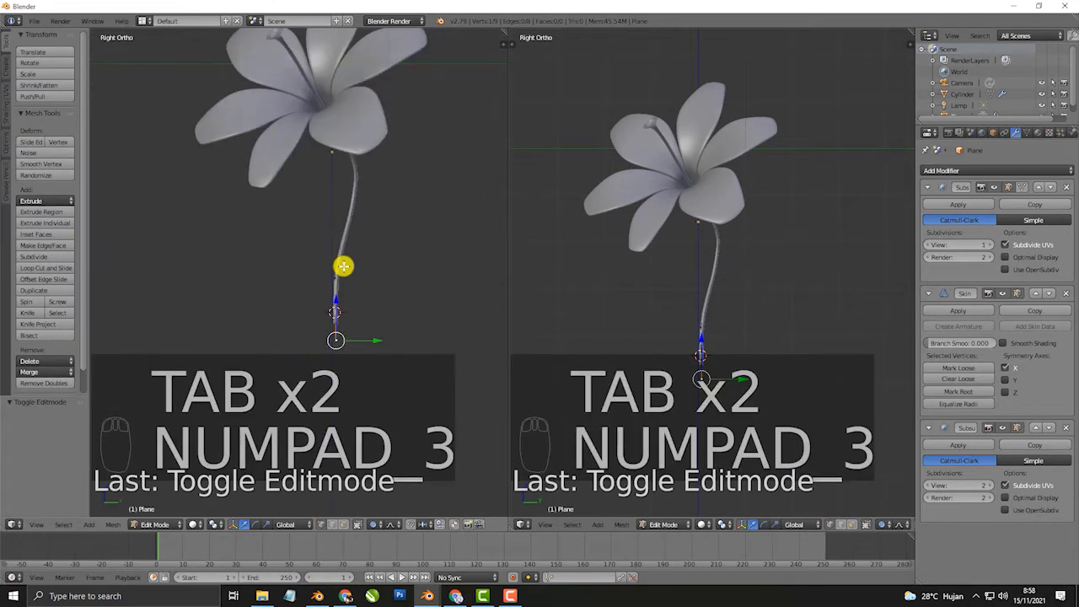
{"action": "key", "text": "KP_1"}
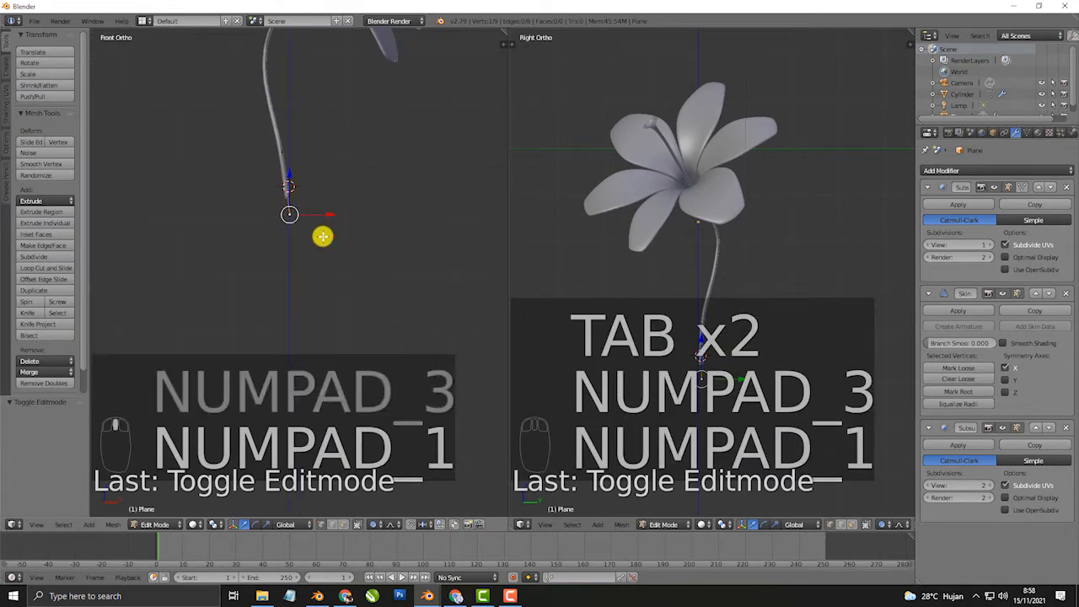
{"action": "key", "text": "e"}
{"action": "left_click", "coordinate": [341, 294]}
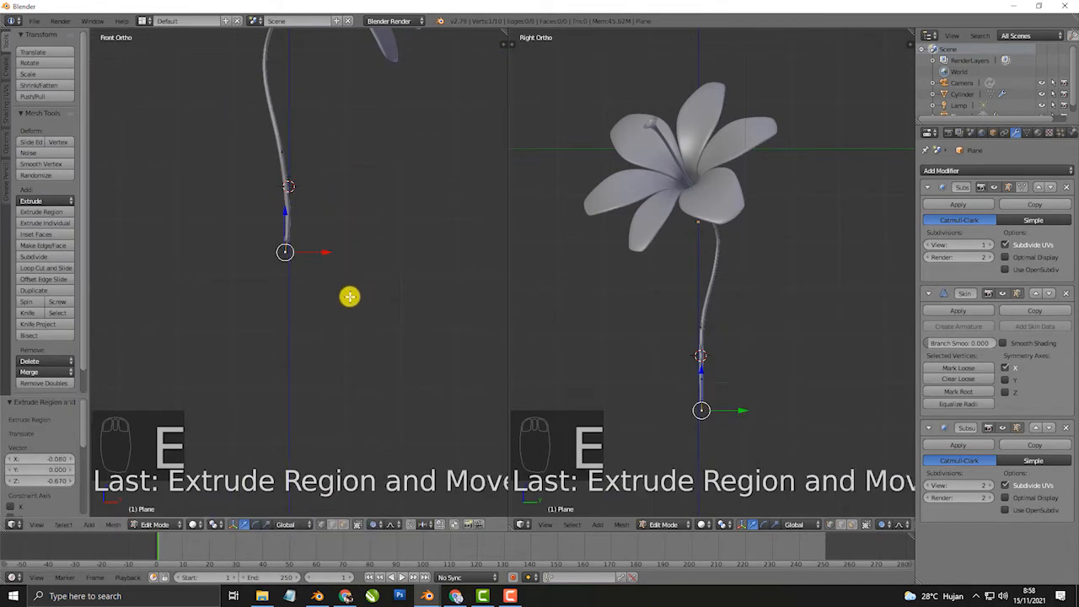
{"action": "middle_click_drag", "start_coordinate": [365, 339], "coordinate": [344, 306]}
{"action": "key", "text": "Tab"}
- Add a mesh circle in perspective view and move it about -3.683 along Y away from the stem
{"action": "key", "text": "shift+a"}
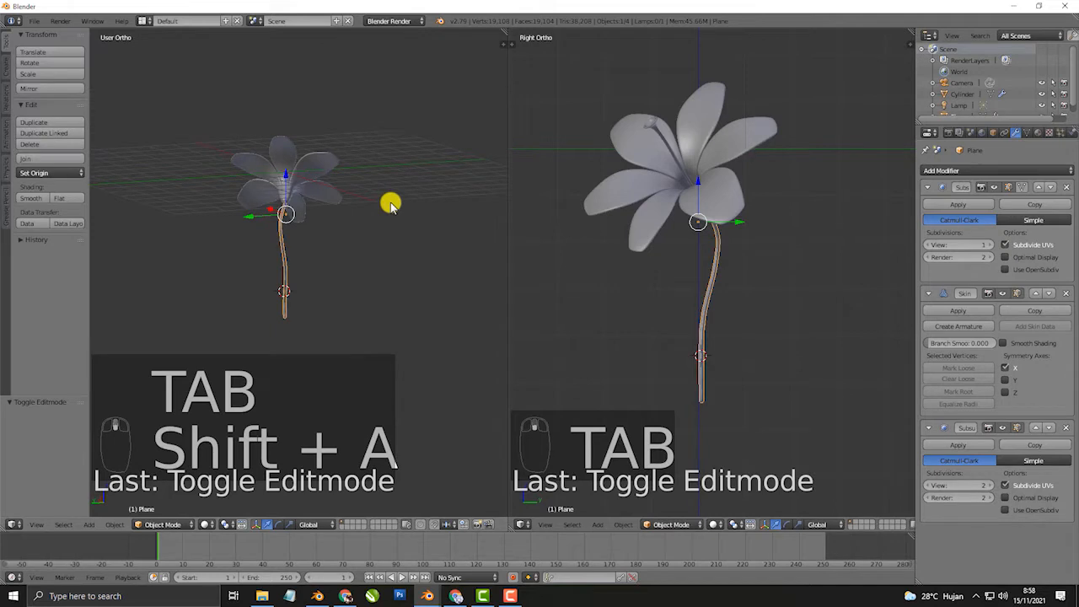
{"action": "key", "text": "KP_5"}
{"action": "middle_click_drag", "start_coordinate": [301, 188], "coordinate": [313, 261]}
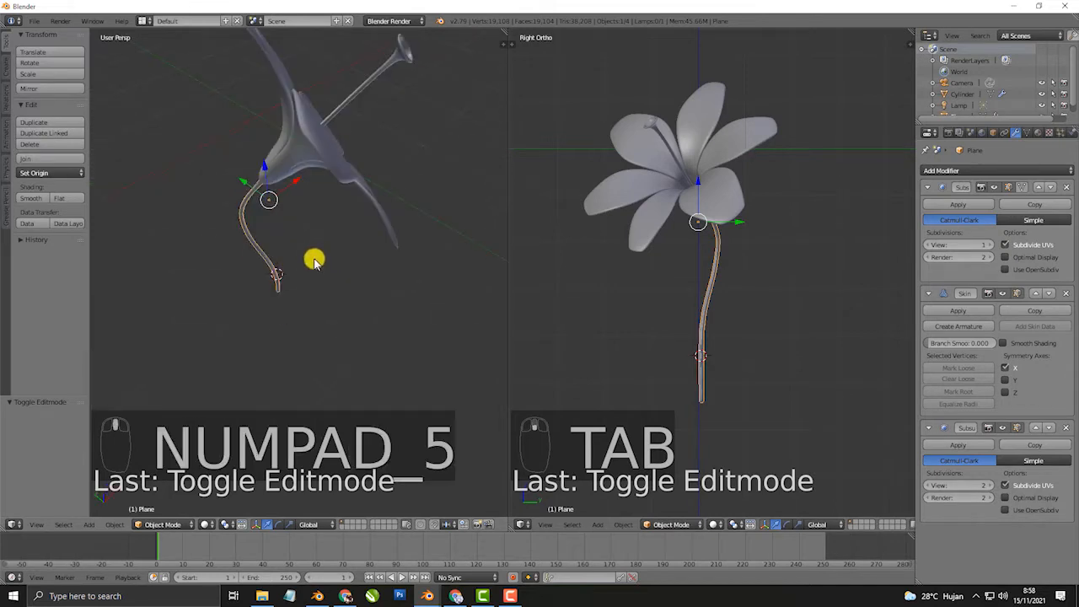
{"action": "key", "text": "shift+a"}
{"action": "mouse_move", "coordinate": [370, 240]}
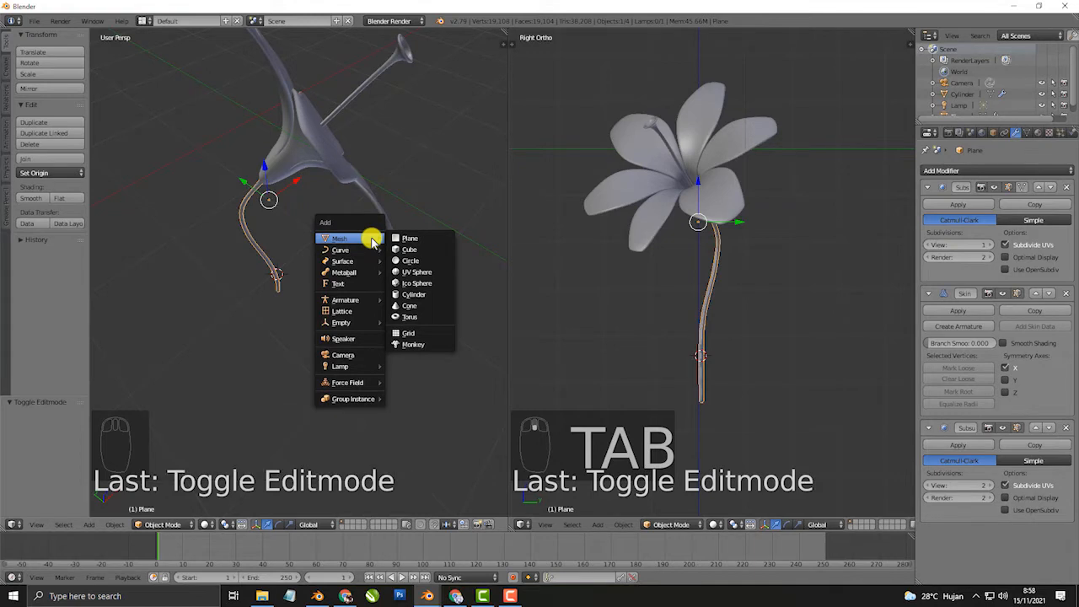
{"action": "left_click", "coordinate": [416, 261]}
{"action": "middle_click_drag", "start_coordinate": [315, 291], "coordinate": [372, 271]}
{"action": "left_click_drag", "start_coordinate": [242, 293], "coordinate": [385, 312]}
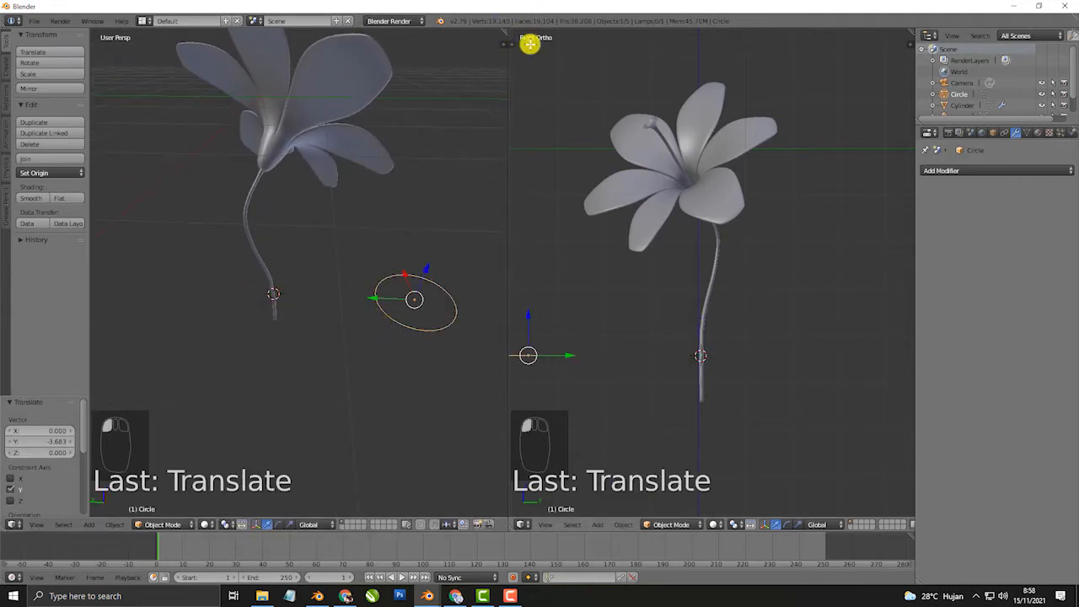
- Merge the two 3D views into a single large viewport and bring the circle into close view
{"action": "left_click_drag", "start_coordinate": [505, 30], "coordinate": [683, 159]}
{"action": "middle_click_drag", "start_coordinate": [622, 316], "coordinate": [556, 304]}
{"action": "scroll", "coordinate": [443, 273], "scroll_direction": "up", "scroll_amount": 2}
- Fill the circle with a grid of faces using Grid Fill in Edit Mode
{"action": "key", "text": "Tab"}
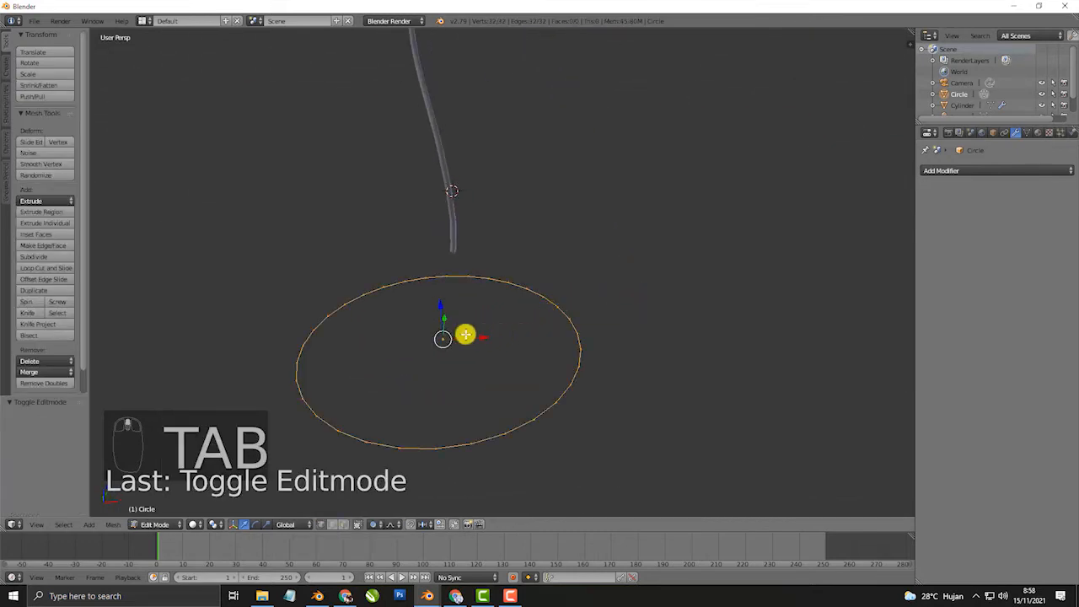
{"action": "key", "text": "ctrl+f"}
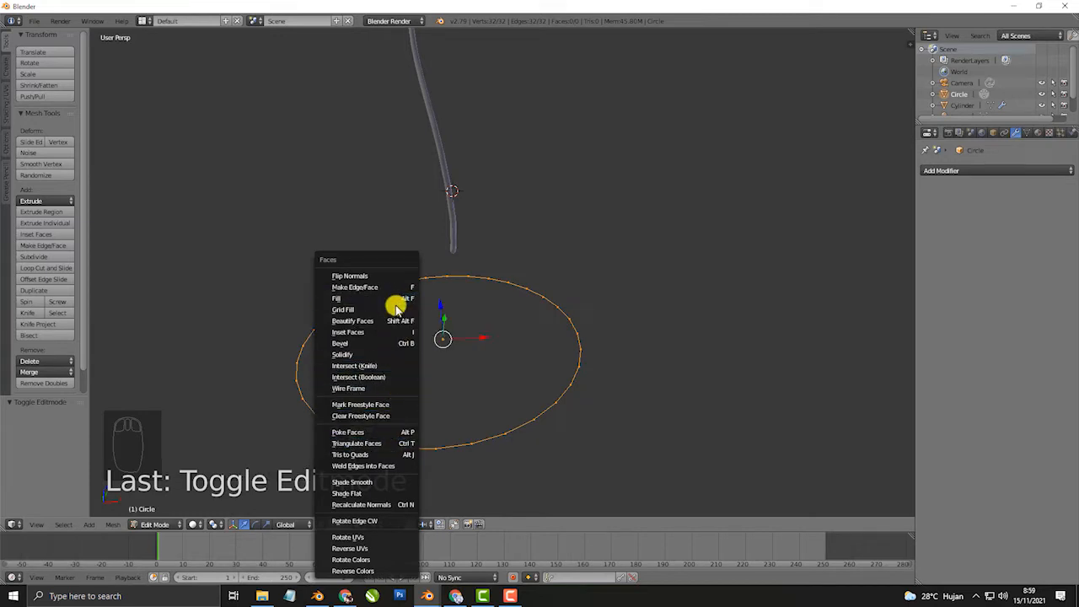
{"action": "left_click", "coordinate": [396, 310]}
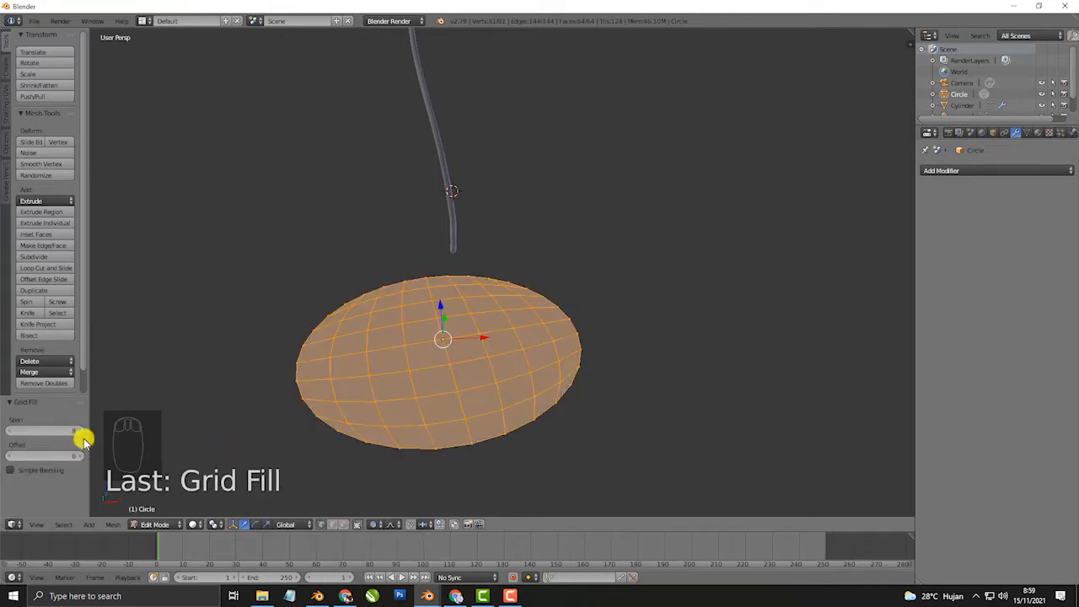
- Adjust the circle's Grid Fill to span 8 and offset 7 so the grid aligns with the X and Y axes
{"action": "key", "text": "KP_7"}
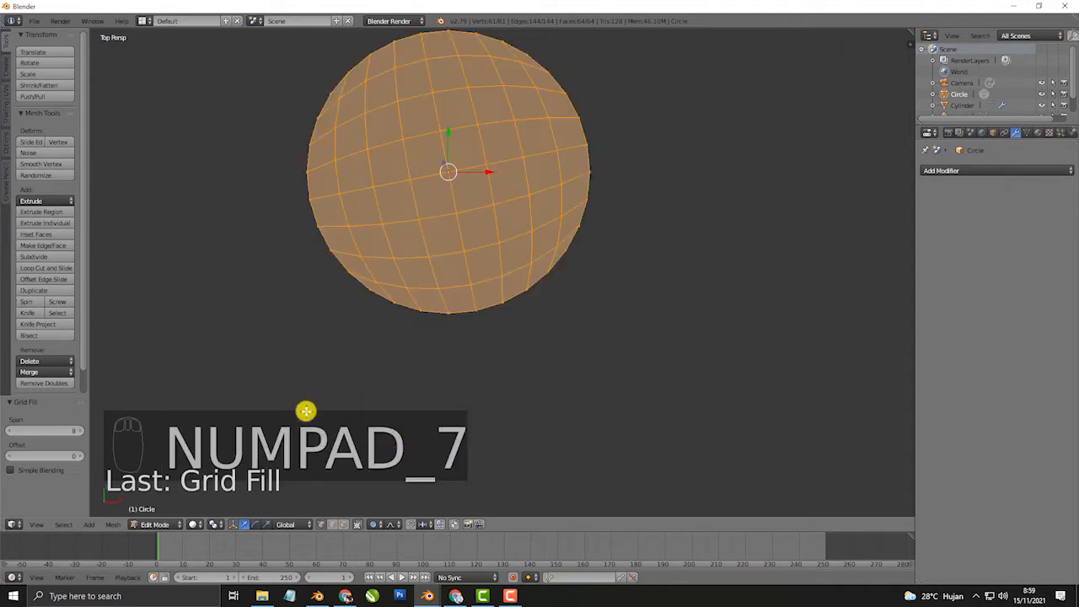
{"action": "left_click", "coordinate": [81, 431]}
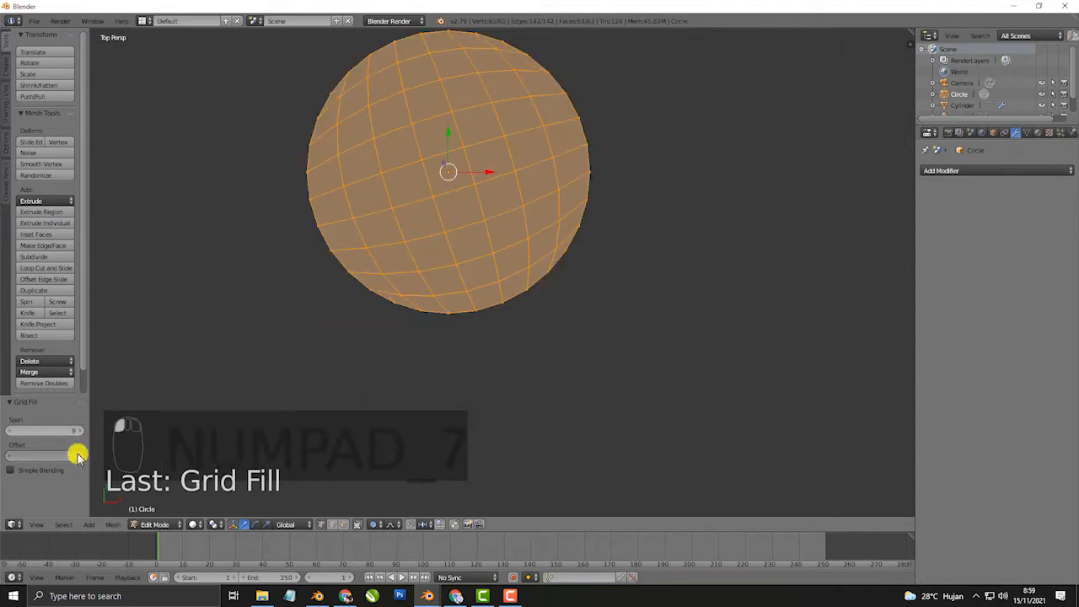
{"action": "left_click", "coordinate": [77, 454]}
{"action": "left_click", "coordinate": [78, 455]}
{"action": "left_click", "coordinate": [77, 454]}
{"action": "left_click", "coordinate": [78, 454]}
{"action": "left_click", "coordinate": [77, 454]}
{"action": "left_click", "coordinate": [78, 454]}
{"action": "left_click", "coordinate": [78, 454]}
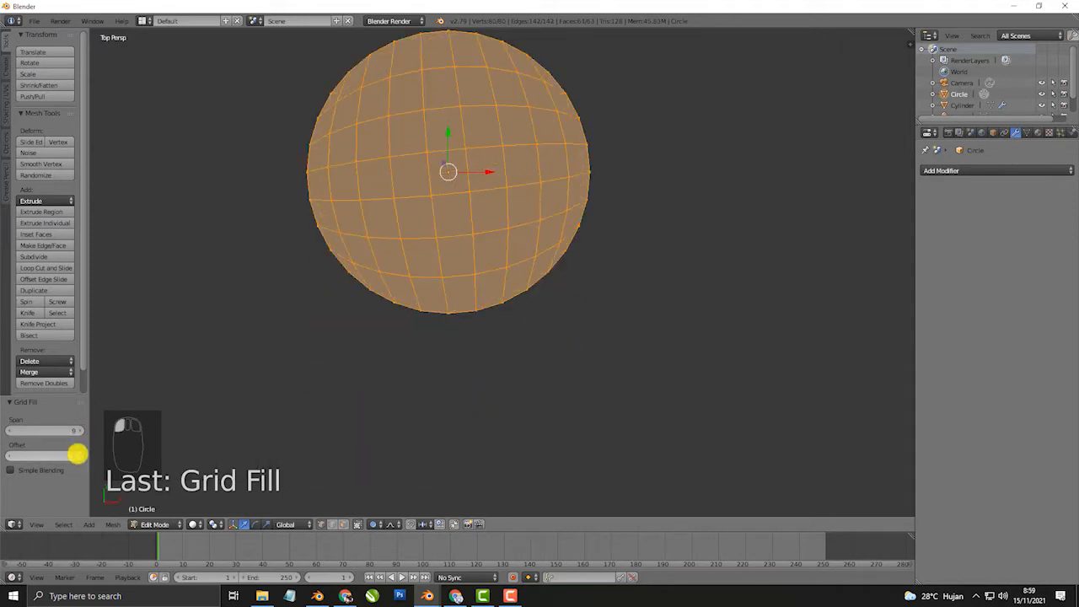
{"action": "left_click", "coordinate": [8, 431]}
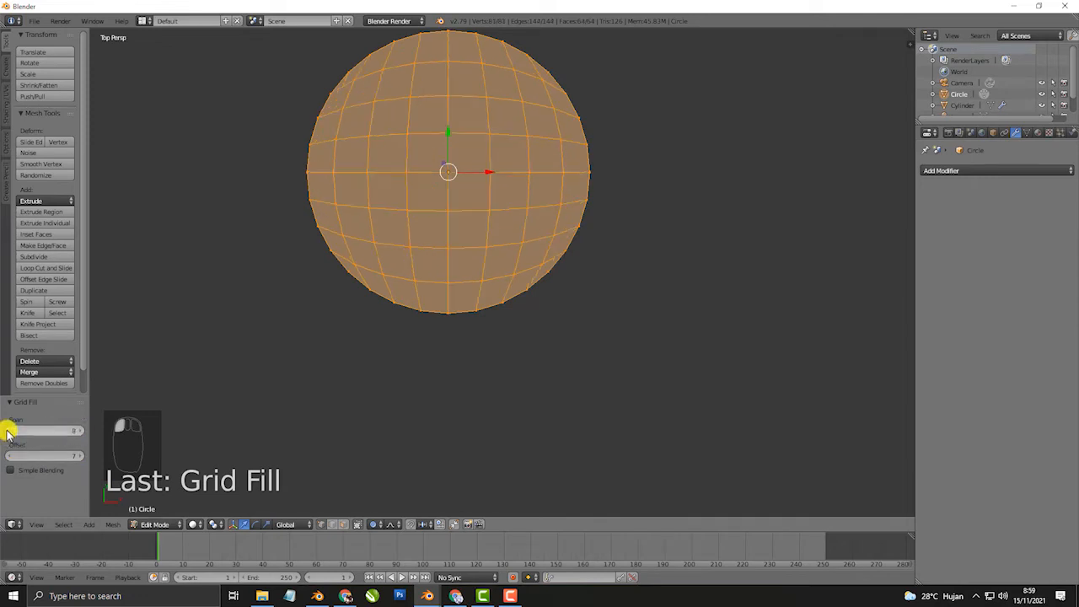
- Stretch the grid circle into an elongated leaf by moving its +X edge vertex 10.915 along X with a reduced proportional editing radius
{"action": "scroll", "coordinate": [517, 299], "scroll_direction": "down", "scroll_amount": 2}
{"action": "scroll", "coordinate": [537, 272], "scroll_direction": "up", "scroll_amount": 2}
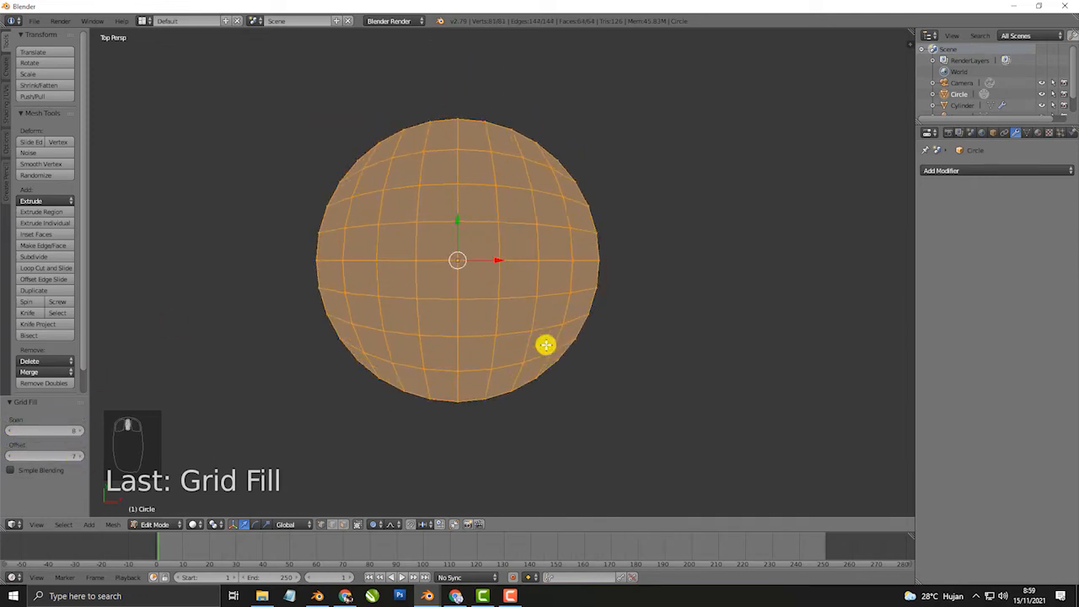
{"action": "right_click", "coordinate": [618, 254]}
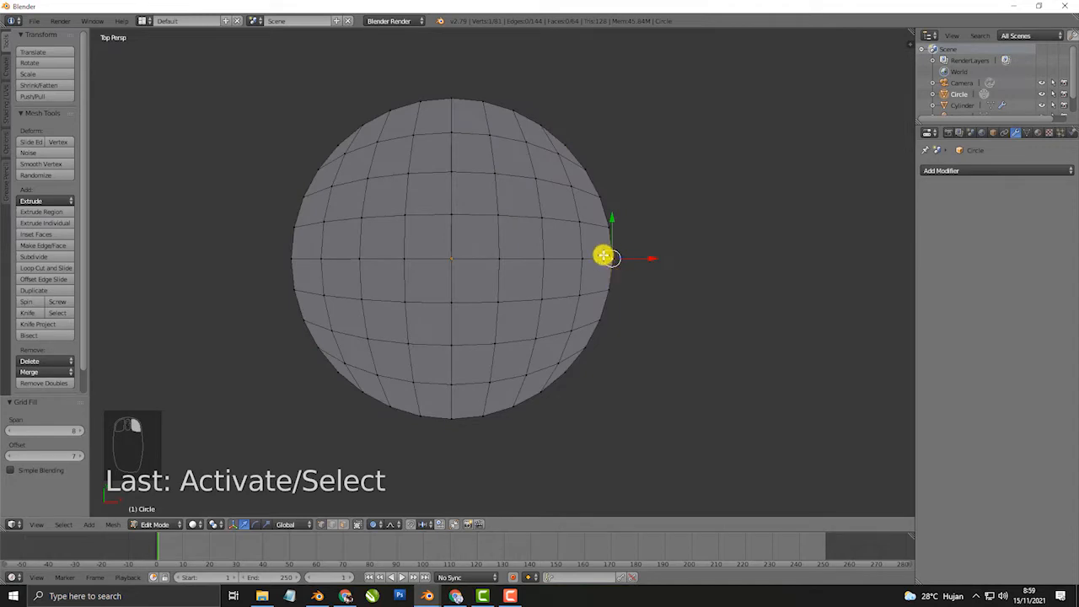
{"action": "scroll", "coordinate": [603, 255], "scroll_direction": "down", "scroll_amount": 5}
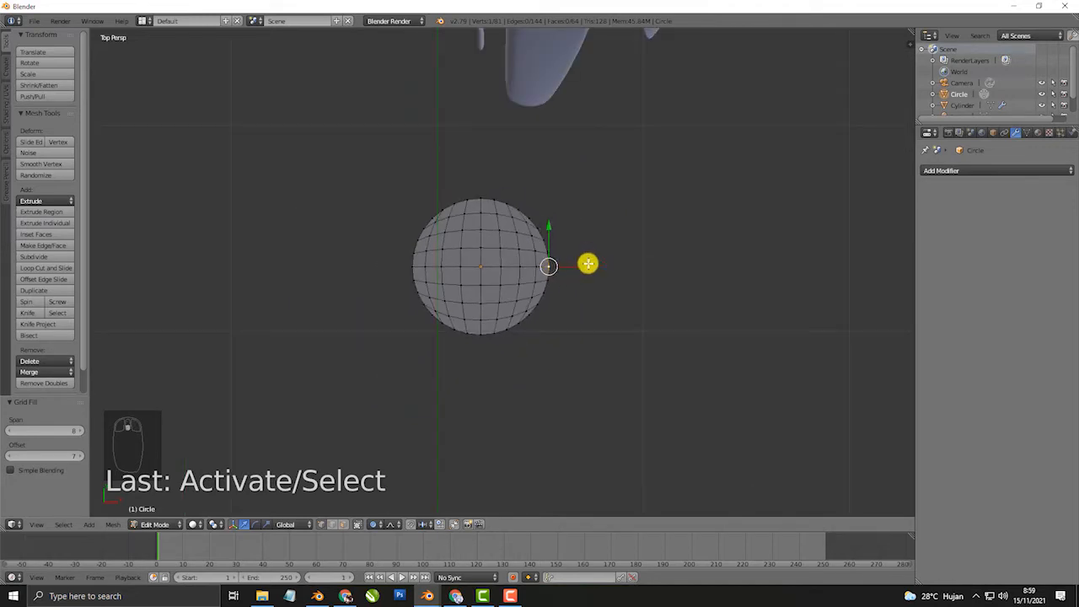
{"action": "key", "text": "g"}
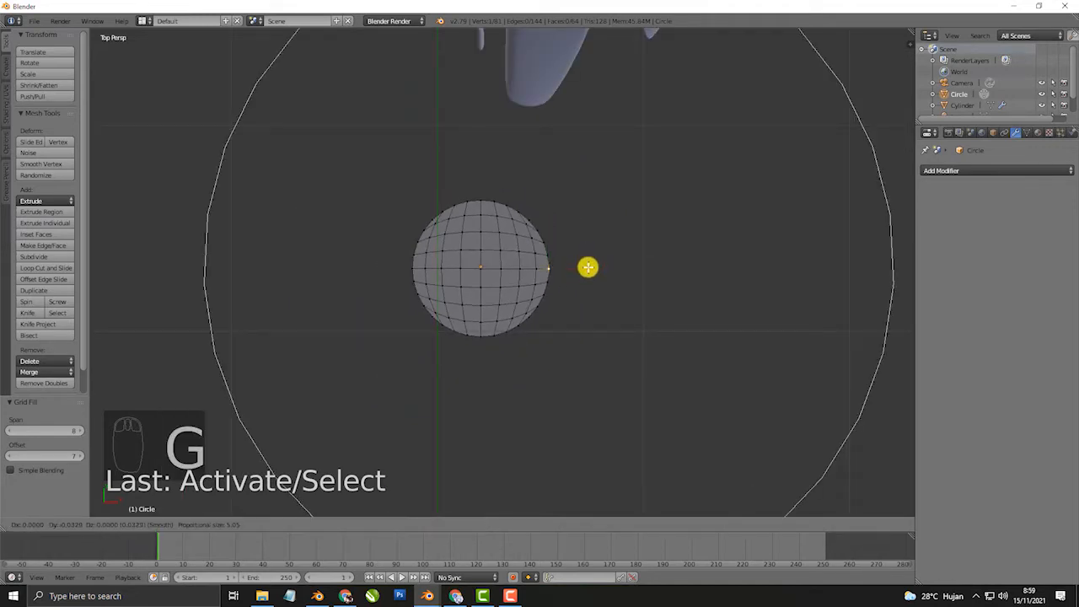
{"action": "key", "text": "x"}
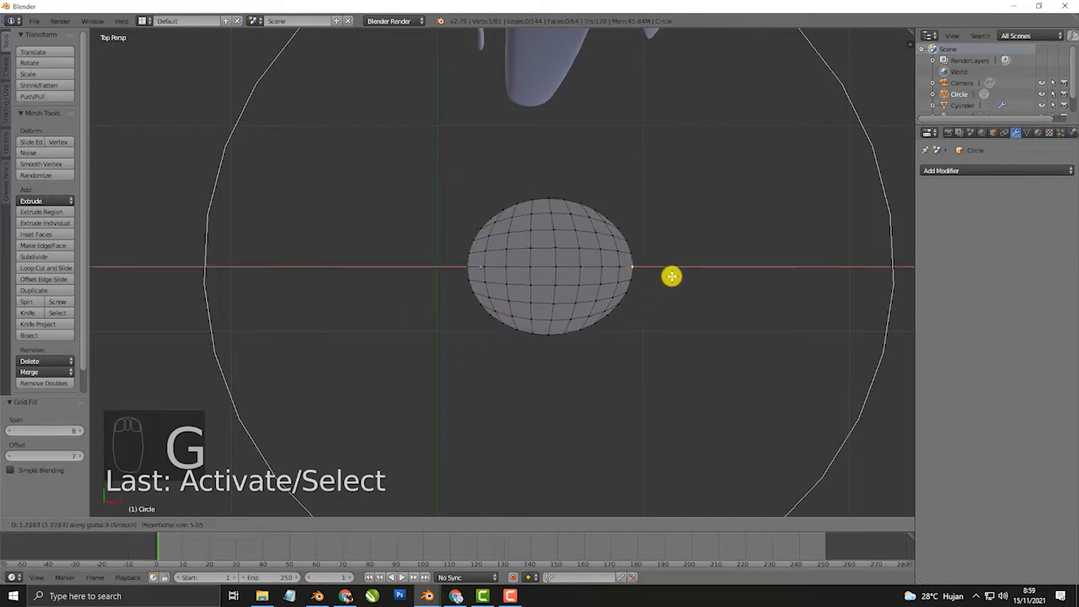
{"action": "scroll", "coordinate": [674, 278], "scroll_direction": "up", "scroll_amount": 9}
{"action": "scroll", "coordinate": [708, 276], "scroll_direction": "down", "scroll_amount": 2}
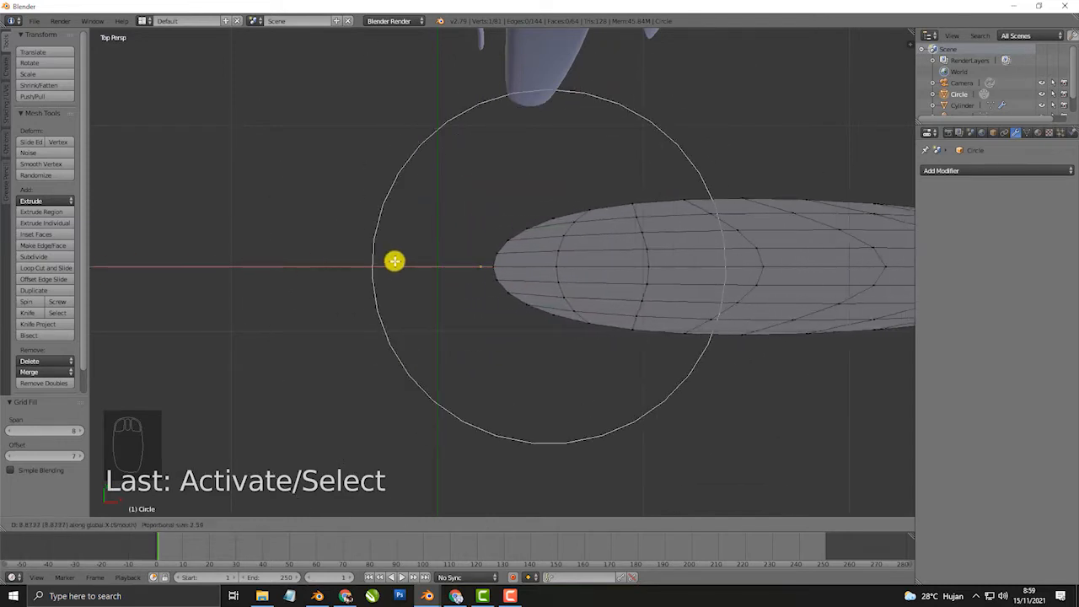
{"action": "left_click", "coordinate": [515, 256]}
{"action": "scroll", "coordinate": [475, 270], "scroll_direction": "down", "scroll_amount": 6}
{"action": "scroll", "coordinate": [723, 270], "scroll_direction": "down", "scroll_amount": 2, "text": "shift"}
{"action": "scroll", "coordinate": [716, 269], "scroll_direction": "down", "scroll_amount": 6}
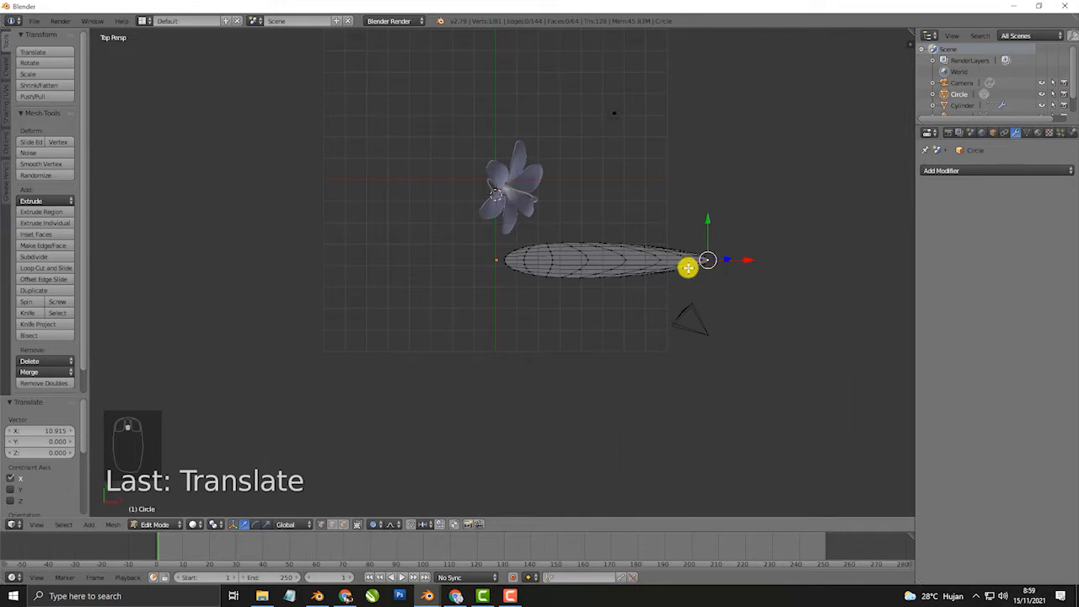
- Lengthen the leaf by moving the tip vertex another 2.213 along X with proportional editing
{"action": "middle_click_drag", "start_coordinate": [711, 268], "coordinate": [620, 279], "text": "shift"}
{"action": "scroll", "coordinate": [620, 280], "scroll_direction": "up", "scroll_amount": 5}
{"action": "scroll", "coordinate": [619, 280], "scroll_direction": "up", "scroll_amount": 2}
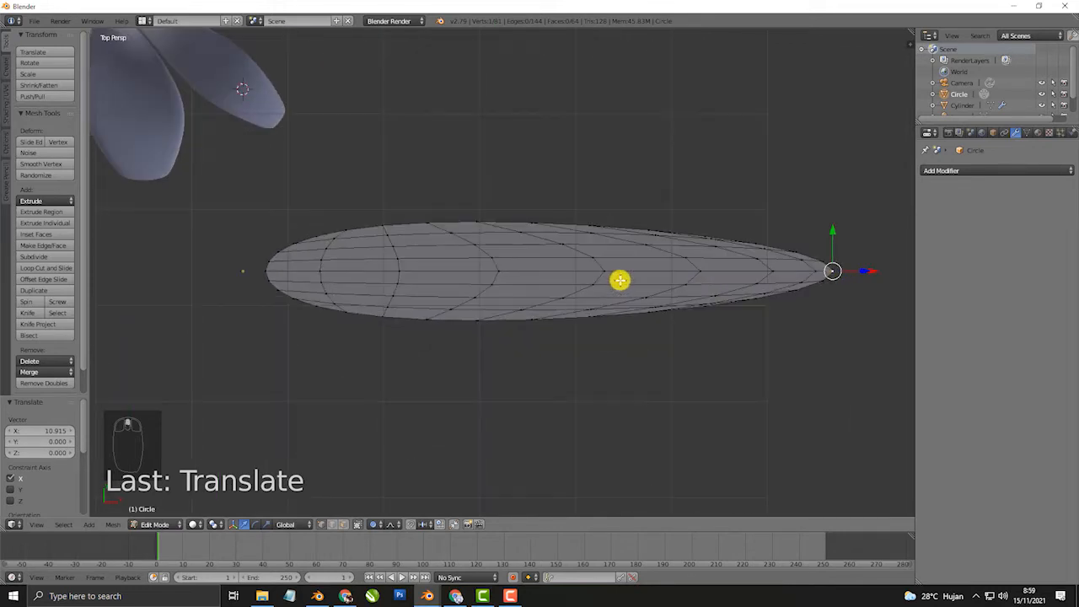
{"action": "key", "text": "g"}
{"action": "key", "text": "x"}
{"action": "scroll", "coordinate": [640, 279], "scroll_direction": "down", "scroll_amount": 10}
{"action": "scroll", "coordinate": [651, 278], "scroll_direction": "down", "scroll_amount": 4}
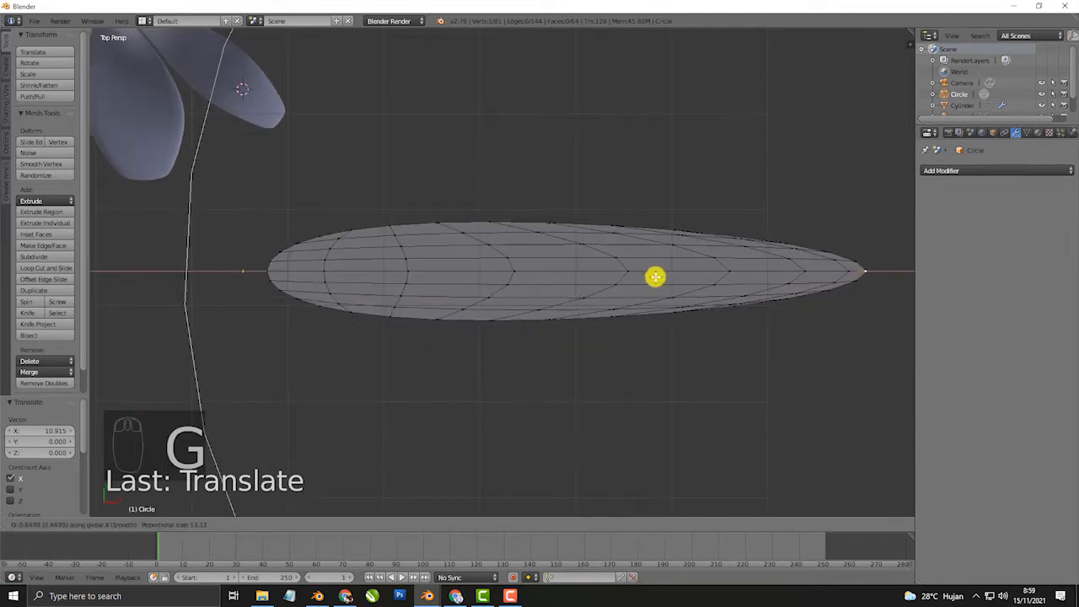
{"action": "left_click", "coordinate": [729, 260]}
{"action": "mouse_move", "coordinate": [476, 272]}
{"action": "middle_mouse_down", "text": "shift"}
{"action": "mouse_move", "coordinate": [345, 289]}
{"action": "mouse_move", "coordinate": [351, 299]}
{"action": "middle_mouse_up", "text": "shift"}
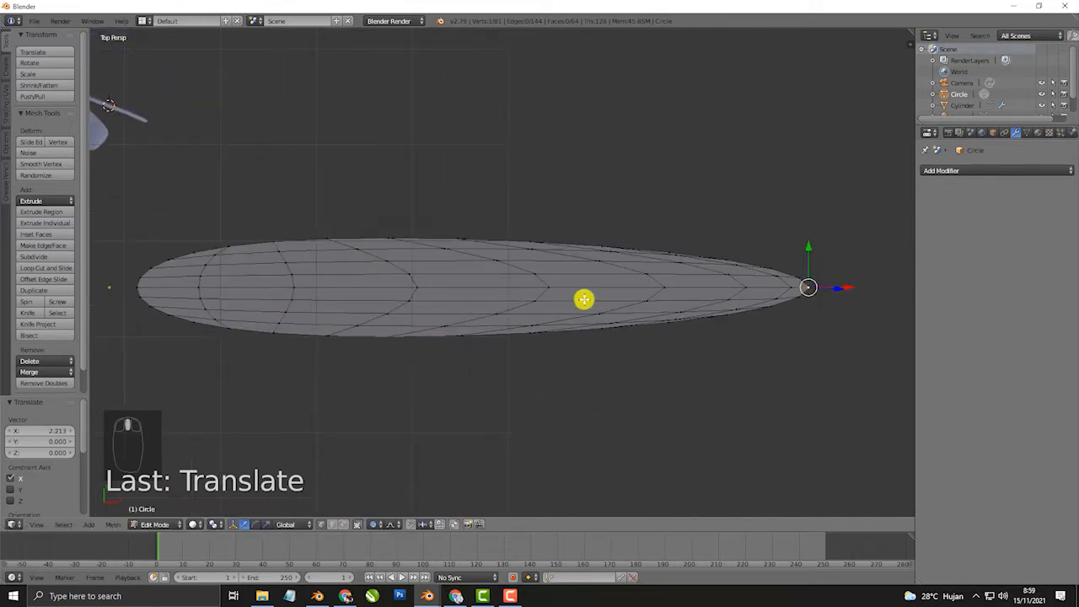
{"action": "middle_click_drag", "start_coordinate": [605, 296], "coordinate": [555, 297], "text": "shift"}
{"action": "scroll", "coordinate": [488, 306], "scroll_direction": "up", "scroll_amount": 3}
{"action": "right_click", "coordinate": [405, 297], "text": "alt"}
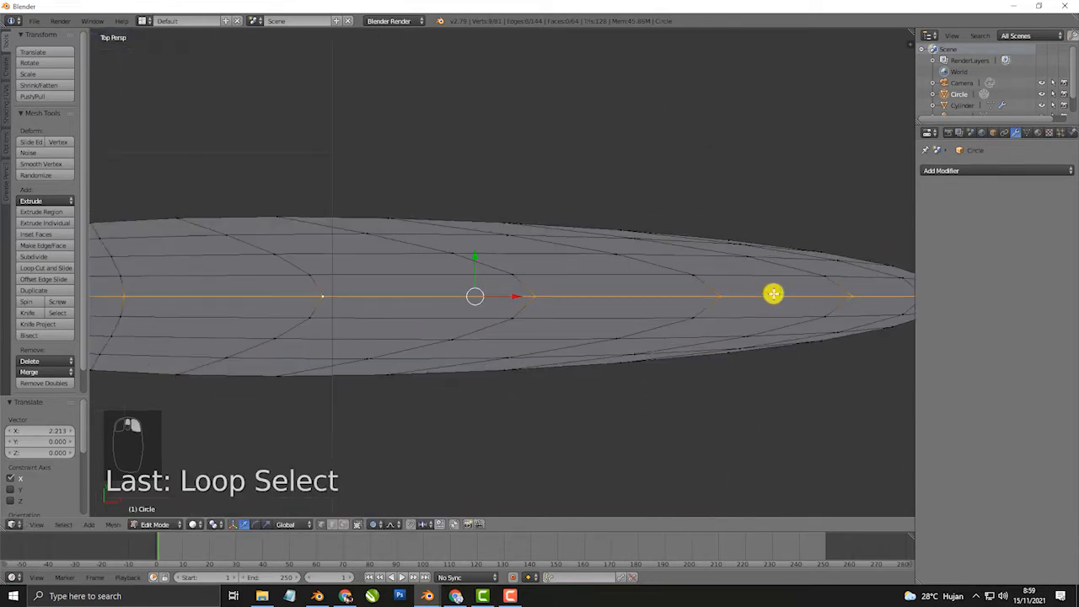
{"action": "key", "text": "ctrl+b"}
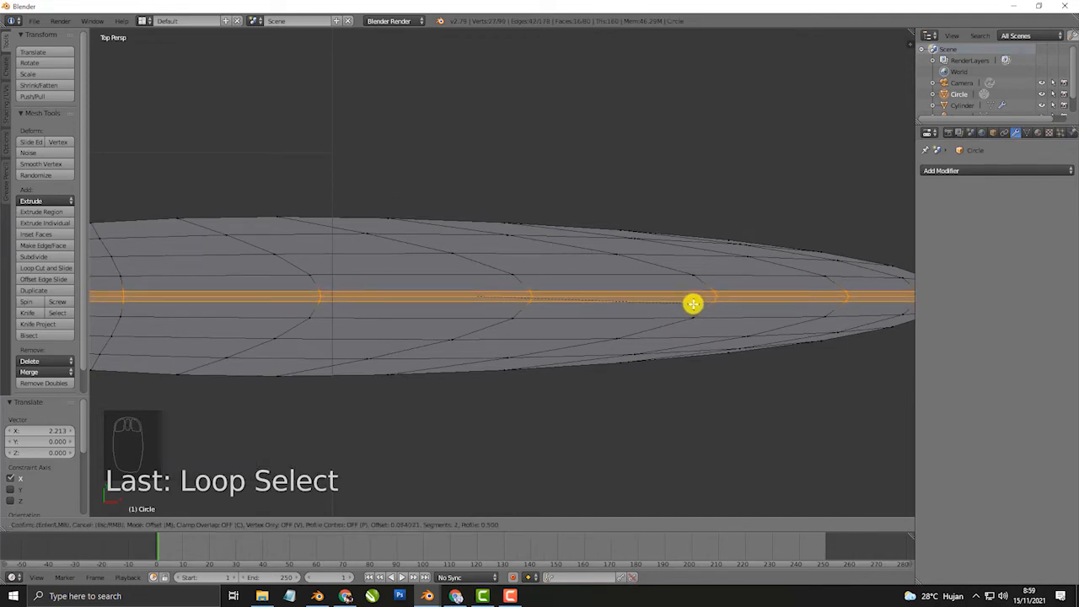
{"action": "right_click", "coordinate": [682, 306]}
- Select the whole leaf mesh, scale it down to about half size and move it -4.186 along X
{"action": "scroll", "coordinate": [675, 311], "scroll_direction": "down", "scroll_amount": 3}
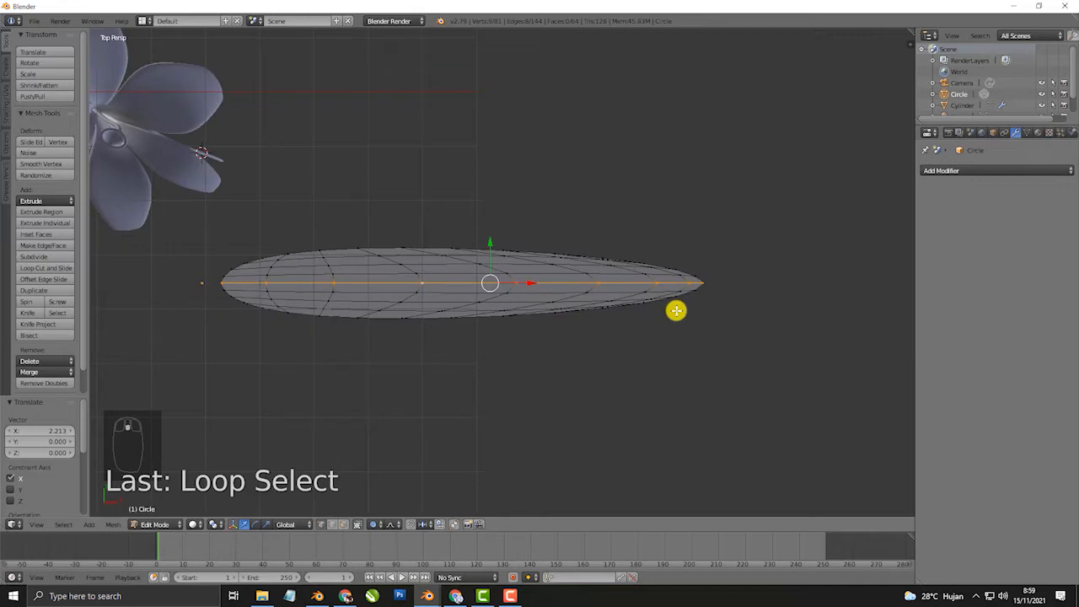
{"action": "key", "text": "a"}
{"action": "key", "text": "a"}
{"action": "key", "text": "a"}
{"action": "key", "text": "s"}
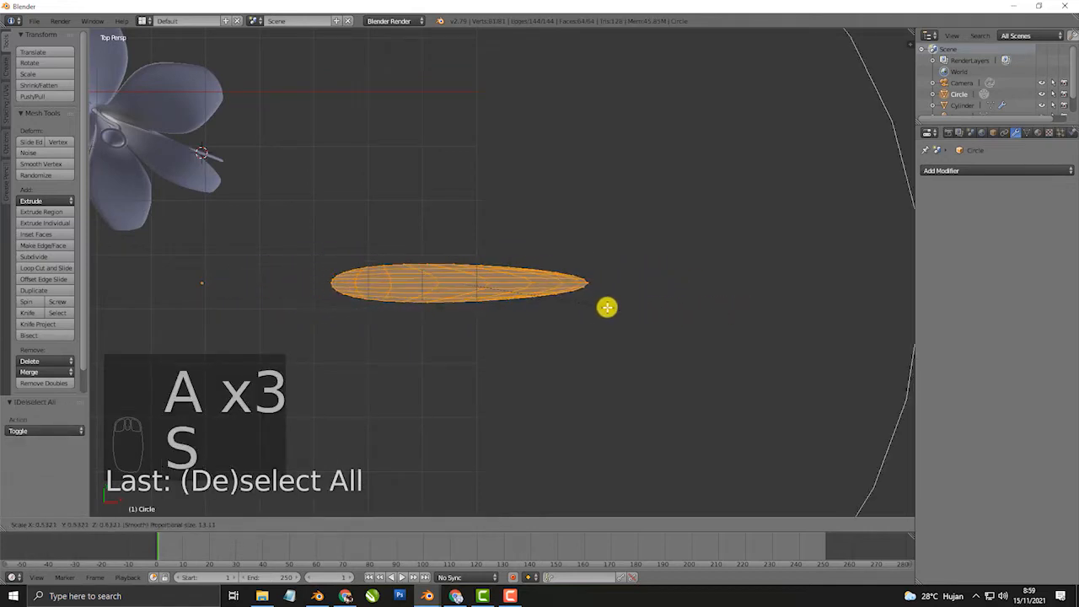
{"action": "left_click", "coordinate": [586, 306]}
{"action": "left_click_drag", "start_coordinate": [494, 289], "coordinate": [267, 302]}
{"action": "key", "text": "KP_Decimal"}
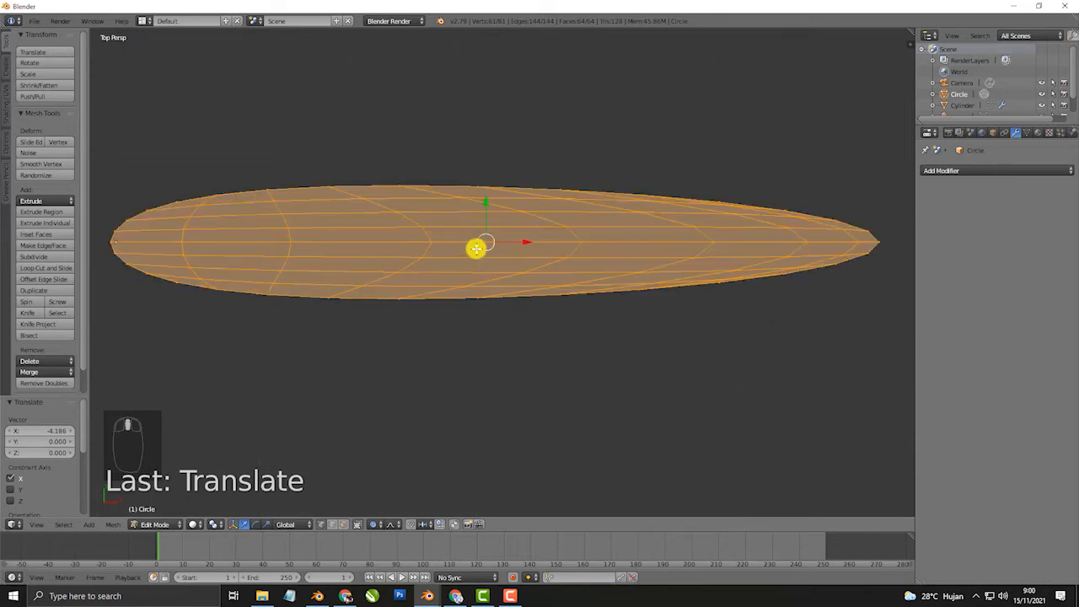
- Bevel the leaf's central lengthwise edge loop with 2 segments and an amount of 0.028
{"action": "right_click", "coordinate": [484, 245], "text": "alt"}
{"action": "key", "text": "ctrl+b"}
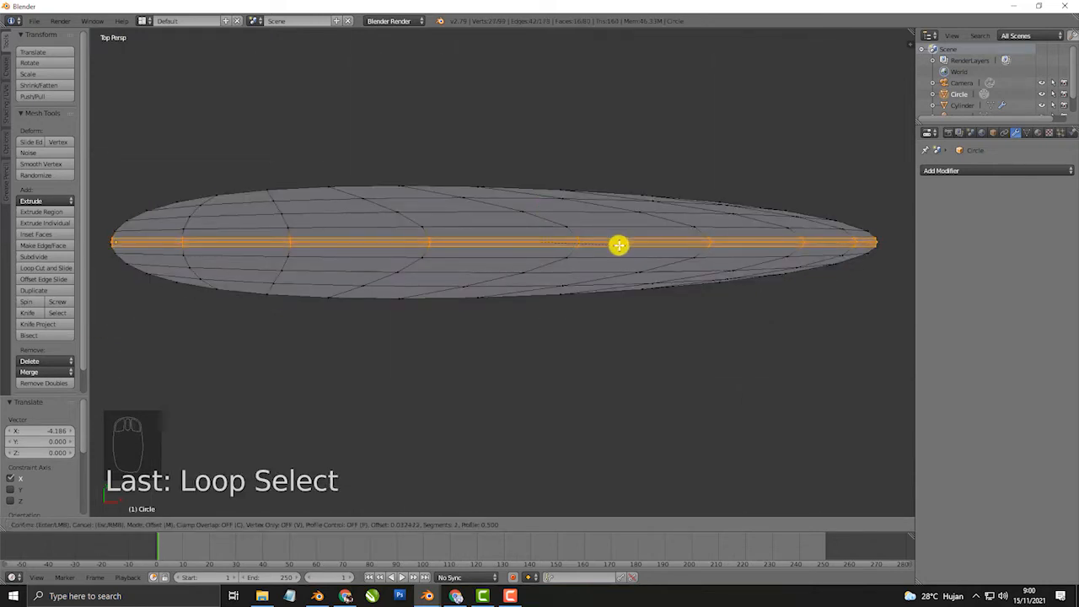
{"action": "left_click", "coordinate": [617, 245]}
{"action": "scroll", "coordinate": [381, 264], "scroll_direction": "up", "scroll_amount": 3}
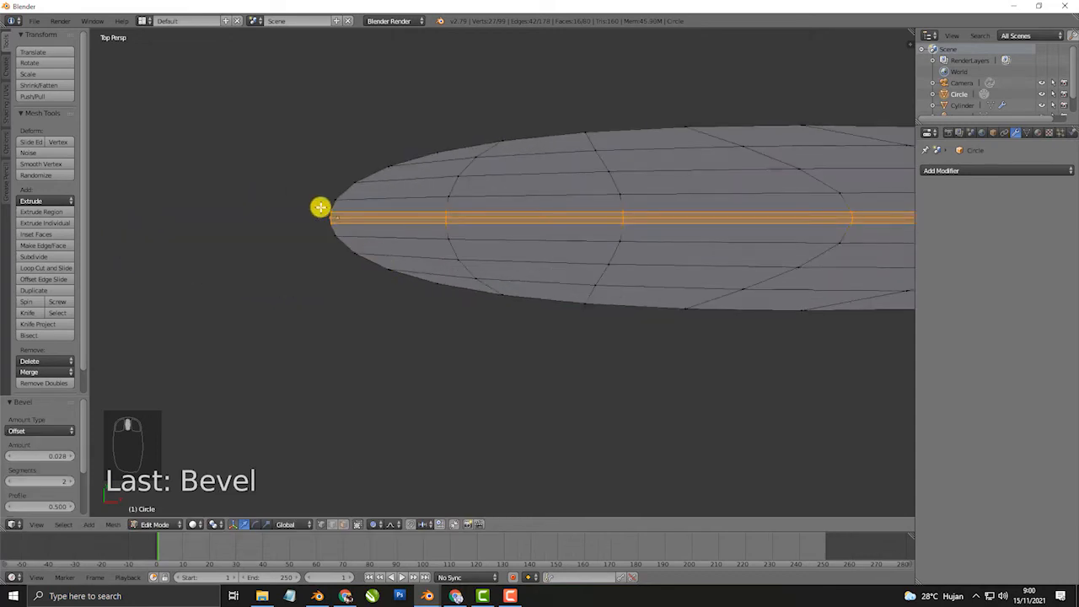
- Select only the three beveled midrib vertices at the leaf's rounded end and extrude them -0.062 along X
{"action": "key", "text": "a"}
{"action": "key", "text": "b"}
{"action": "left_click_drag", "start_coordinate": [320, 210], "coordinate": [342, 231]}
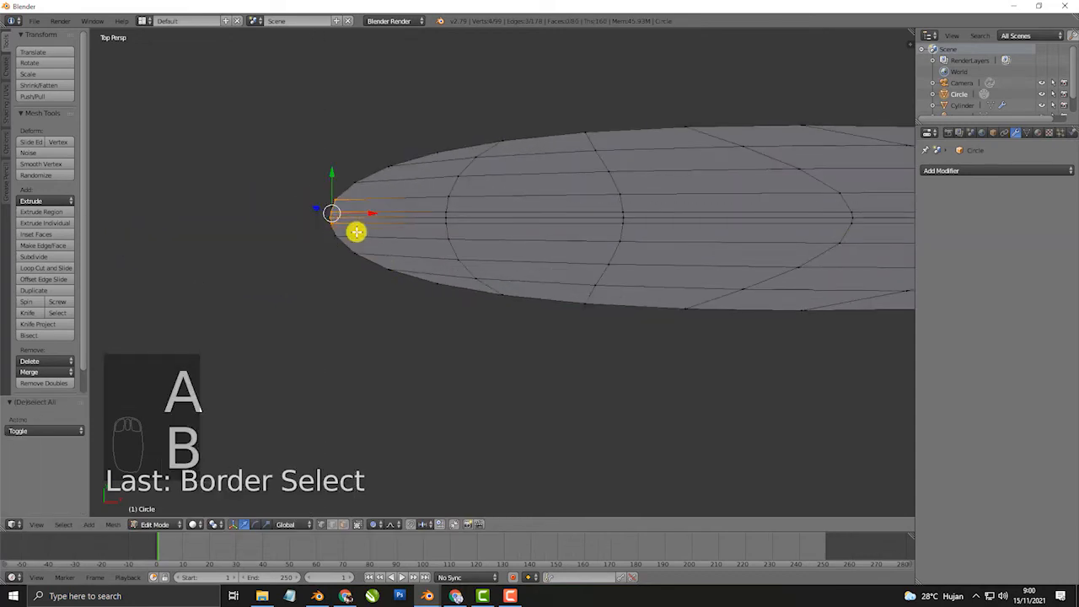
{"action": "scroll", "coordinate": [396, 245], "scroll_direction": "up", "scroll_amount": 3}
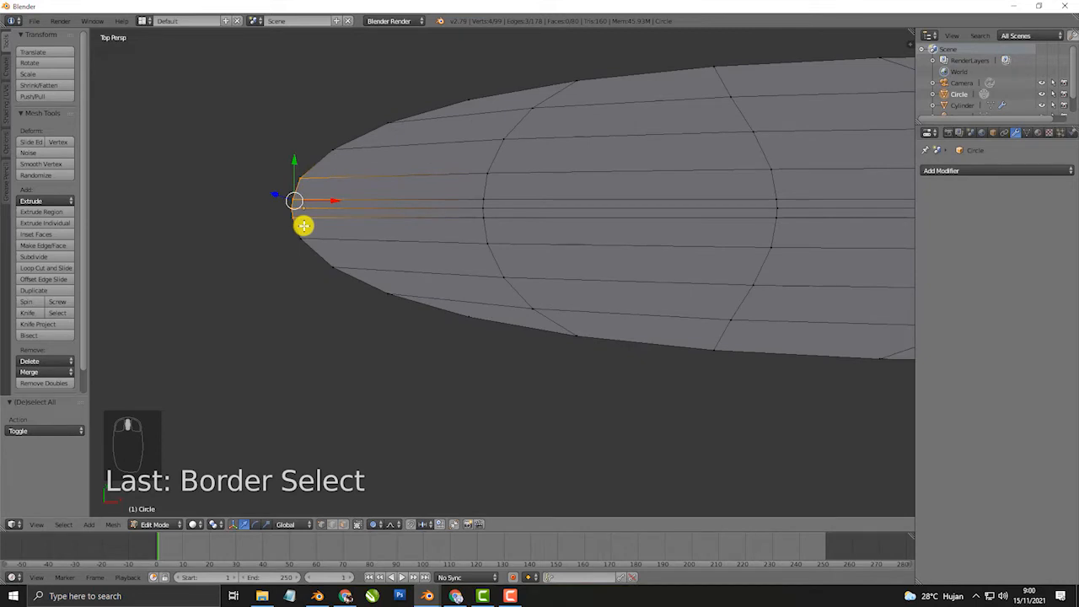
{"action": "key", "text": "a"}
{"action": "key", "text": "b"}
{"action": "left_click_drag", "start_coordinate": [281, 200], "coordinate": [298, 216]}
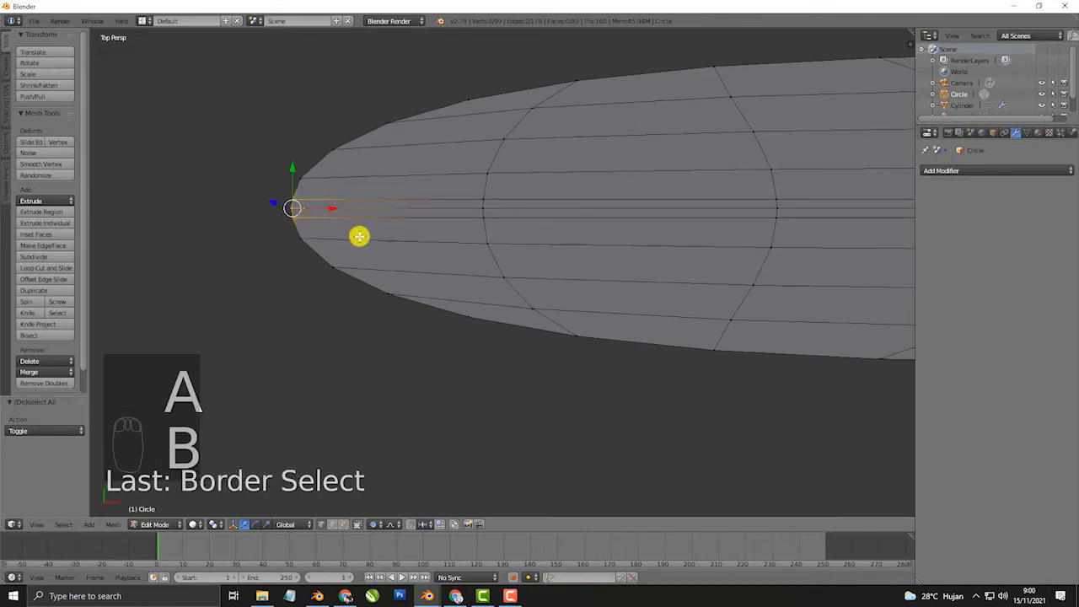
{"action": "key", "text": "e"}
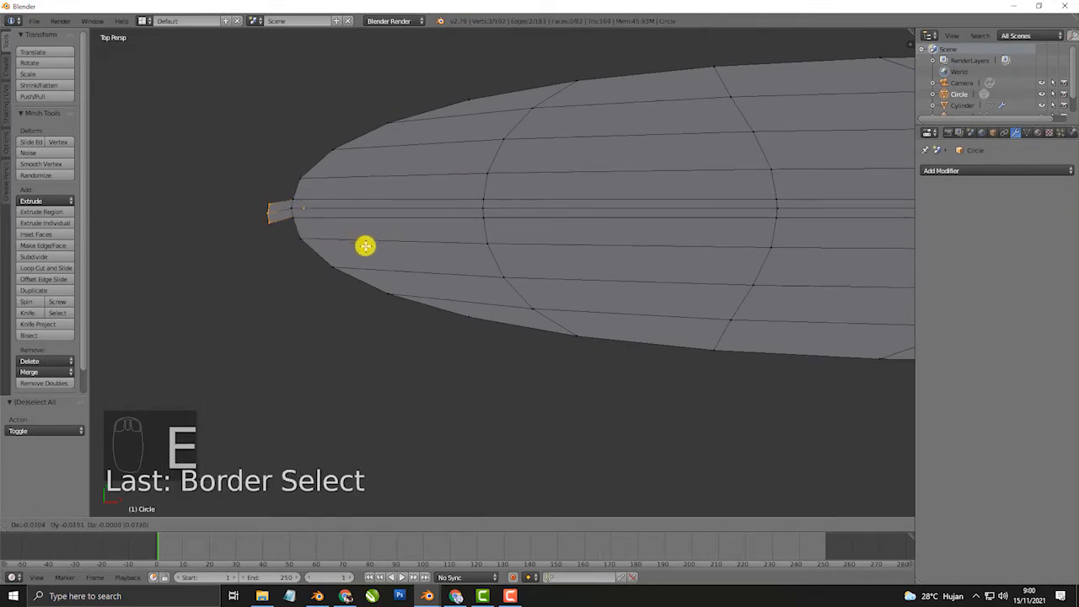
{"action": "key", "text": "x"}
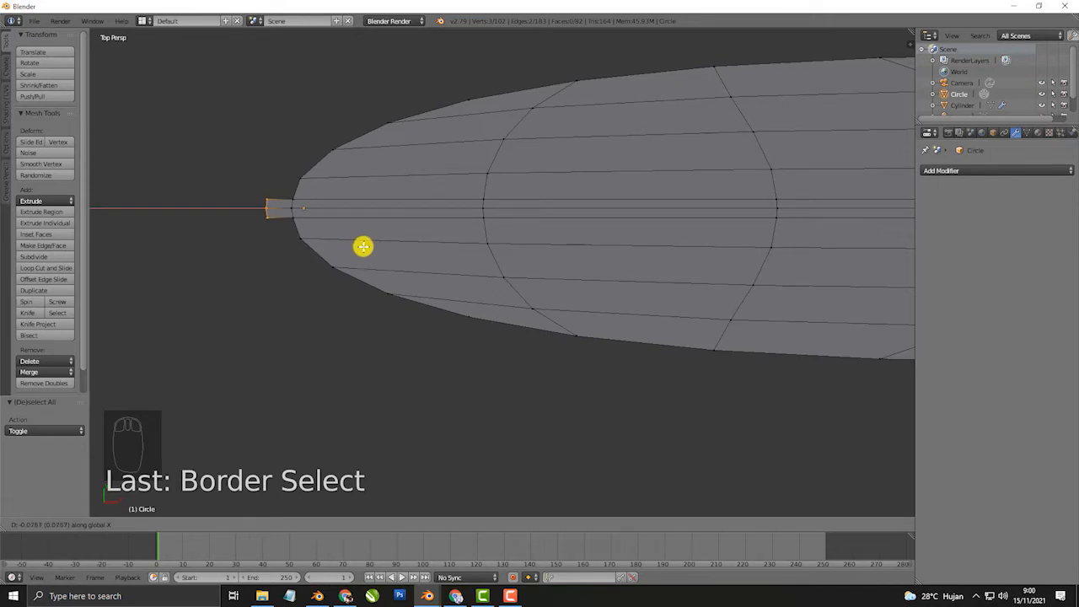
{"action": "left_click", "coordinate": [368, 247]}
- Turn off proportional editing and scale the extruded end edges to 0.497
{"action": "key", "text": "s"}
{"action": "right_click", "coordinate": [414, 239]}
{"action": "key", "text": "o"}
{"action": "key", "text": "s"}
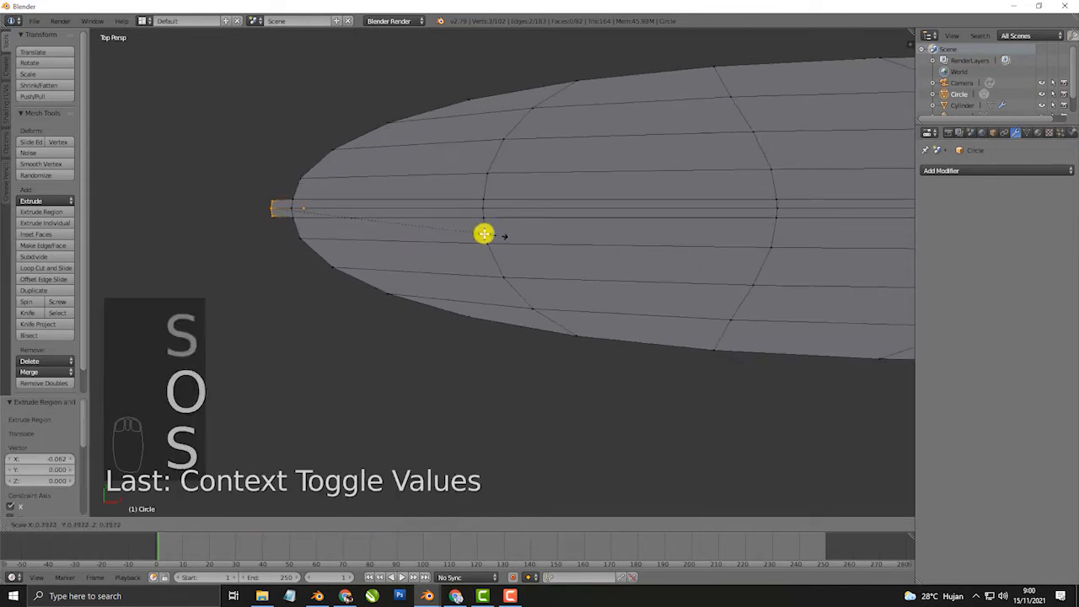
{"action": "left_click", "coordinate": [418, 233]}
- Extrude the narrowed end twice more in the negative X direction to form the leaf stalk, the first segment by -0.321
{"action": "key", "text": "e"}
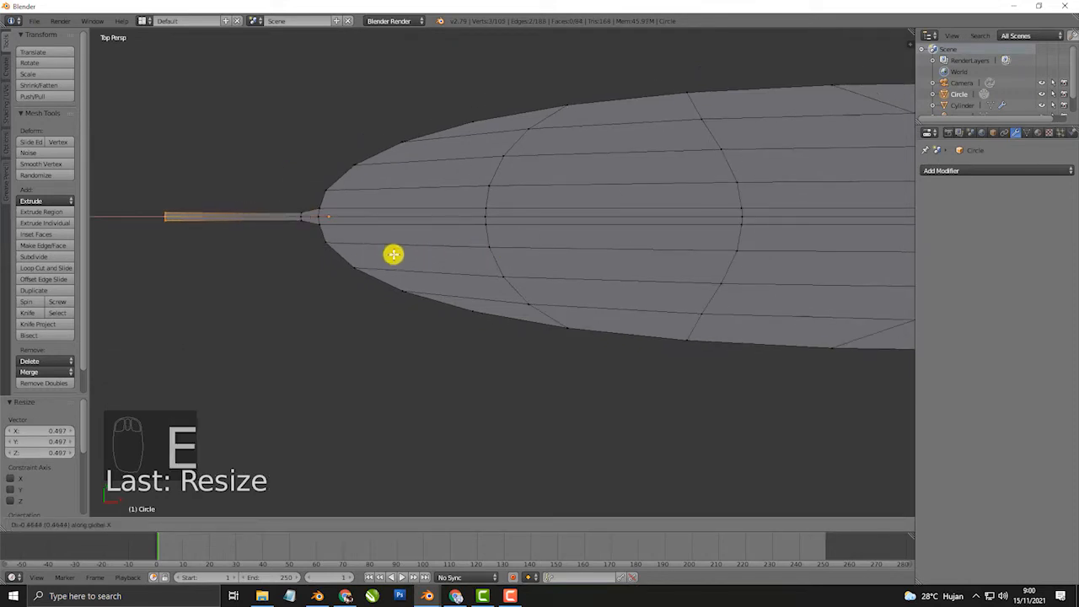
{"action": "left_click", "coordinate": [435, 255]}
{"action": "key", "text": "e"}
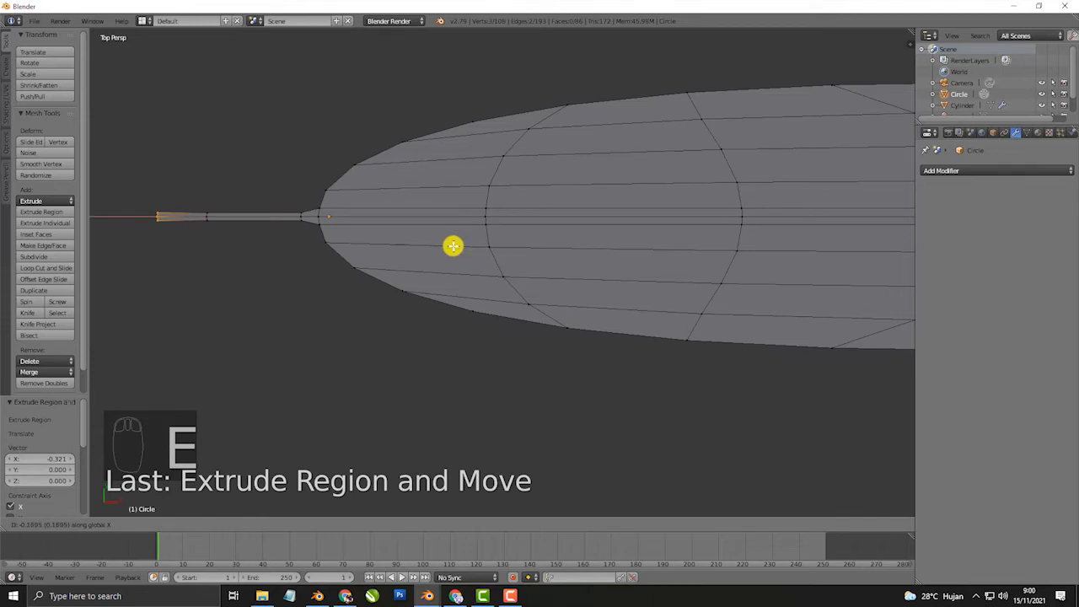
{"action": "left_click", "coordinate": [448, 246]}
- Select the central edge loop running along the leaf and stalk and move it -0.015 along Z to crease the midrib
{"action": "right_click", "coordinate": [422, 217], "text": "alt"}
{"action": "scroll", "coordinate": [509, 284], "scroll_direction": "down", "scroll_amount": 3}
{"action": "middle_click_drag", "start_coordinate": [581, 313], "coordinate": [564, 233]}
{"action": "key", "text": "e"}
{"action": "key", "text": "z"}
{"action": "left_click", "coordinate": [490, 227]}
{"action": "middle_click_drag", "start_coordinate": [490, 227], "coordinate": [452, 325]}
{"action": "key", "text": "KP_7"}
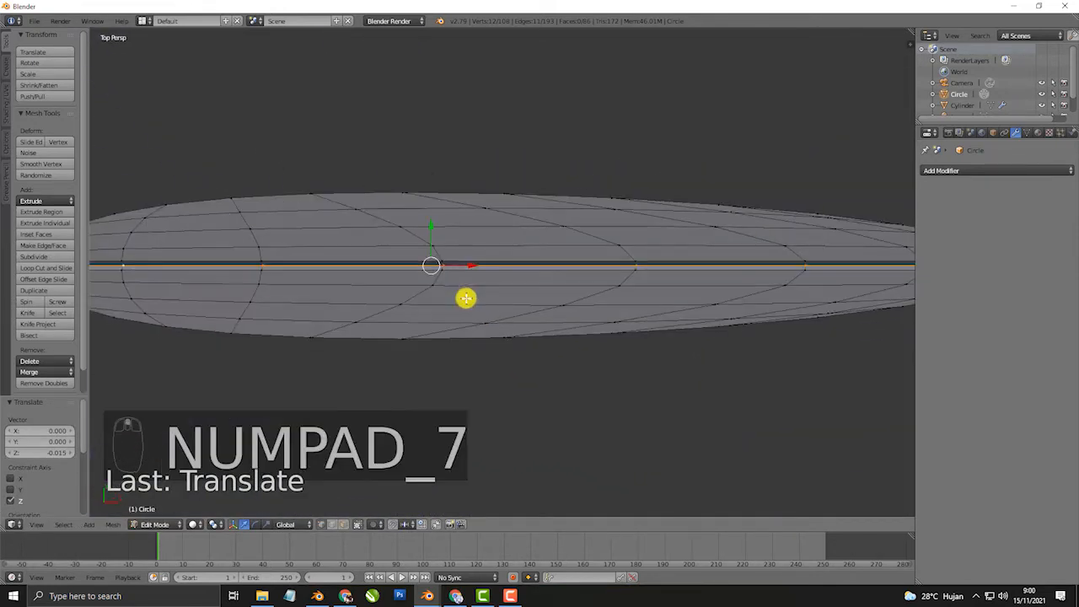
- Select the three tip vertices and, in front orthographic view, rotate them clockwise with wide proportional editing to bend the leaf into an arch
{"action": "scroll", "coordinate": [379, 244], "scroll_direction": "up", "scroll_amount": 2}
{"action": "scroll", "coordinate": [515, 265], "scroll_direction": "down", "scroll_amount": 5}
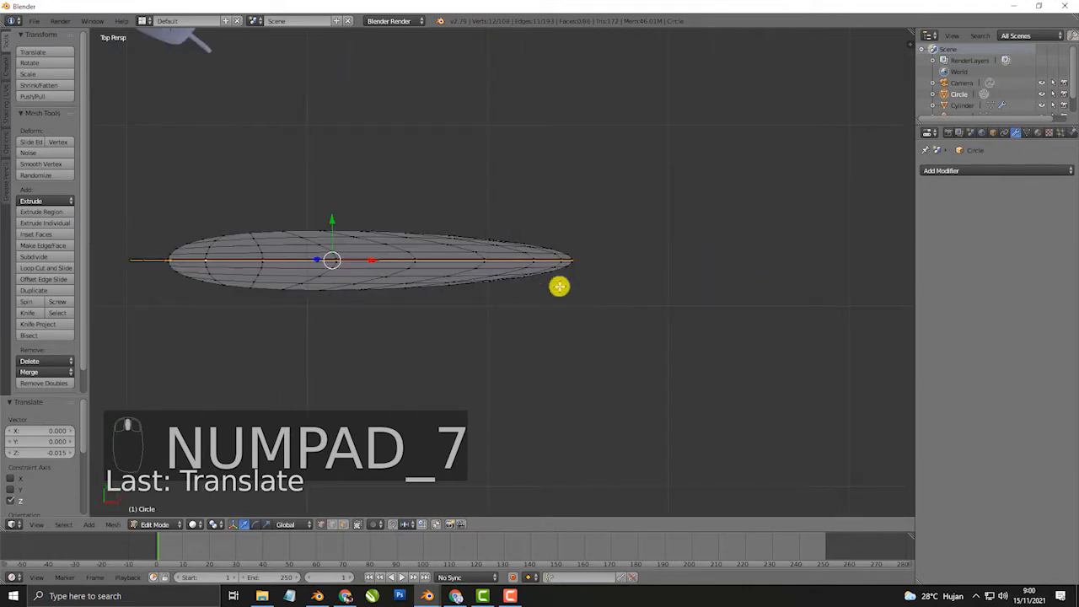
{"action": "scroll", "coordinate": [667, 261], "scroll_direction": "up", "scroll_amount": 5}
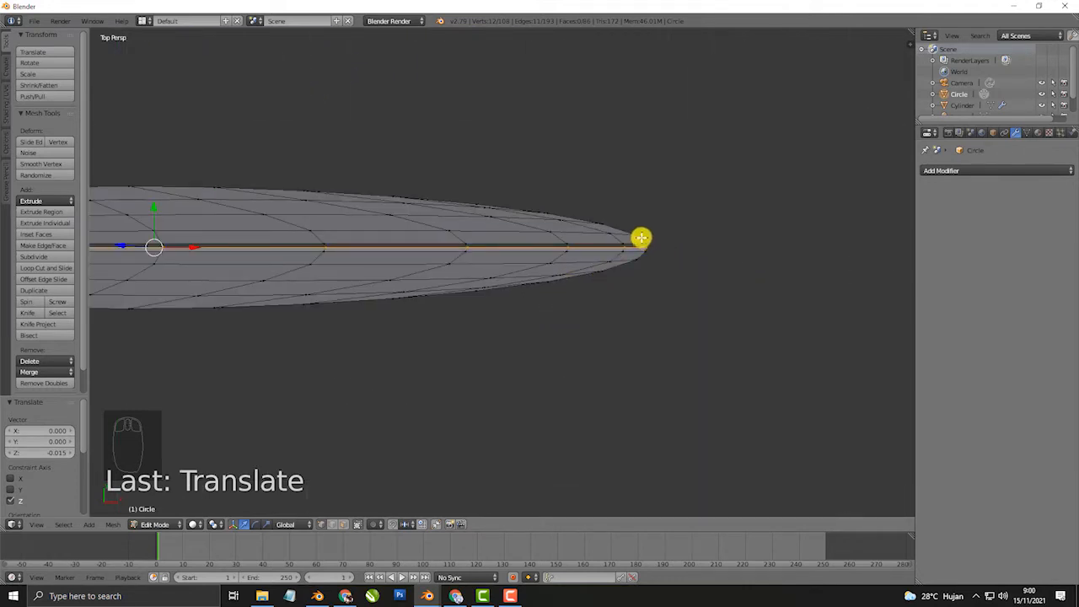
{"action": "key", "text": "a"}
{"action": "key", "text": "b"}
{"action": "left_click_drag", "start_coordinate": [640, 236], "coordinate": [667, 273]}
{"action": "scroll", "coordinate": [664, 271], "scroll_direction": "down", "scroll_amount": 2}
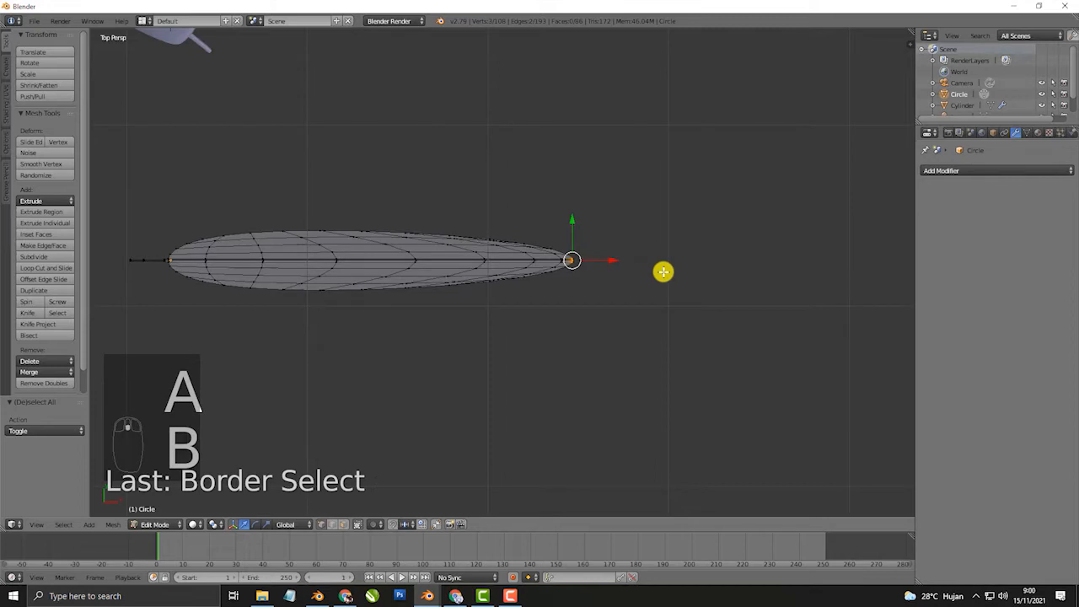
{"action": "key", "text": "KP_1"}
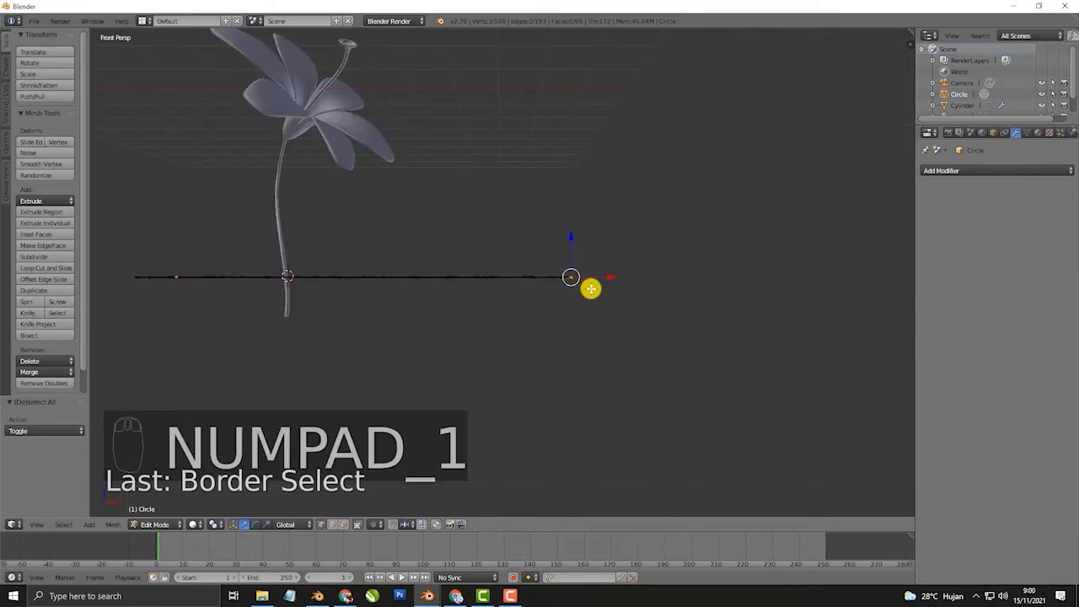
{"action": "key", "text": "KP_5"}
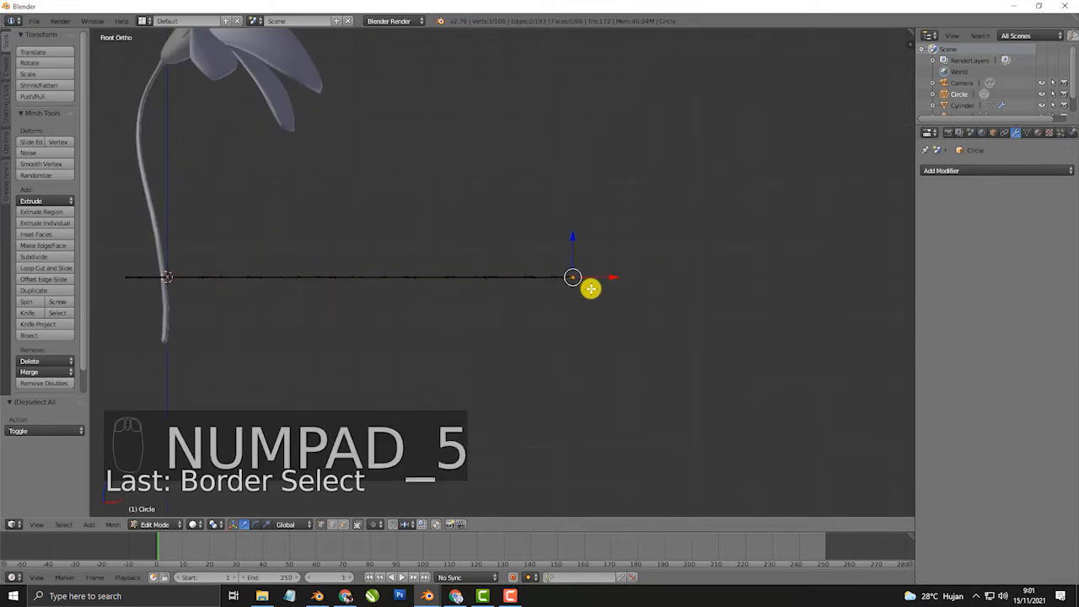
{"action": "key", "text": "o"}
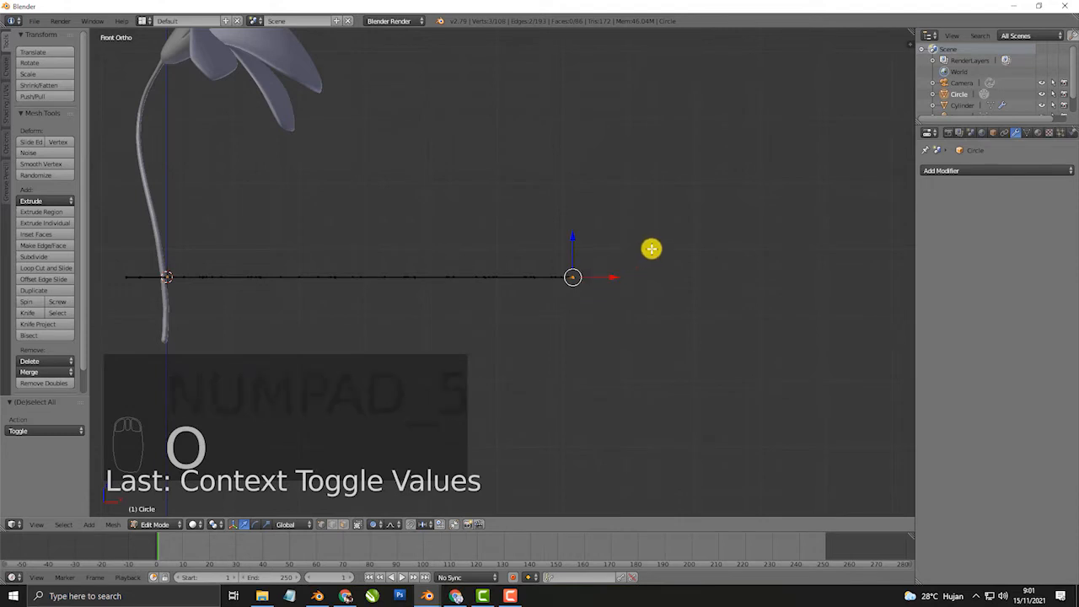
{"action": "key", "text": "r"}
{"action": "scroll", "coordinate": [655, 270], "scroll_direction": "up", "scroll_amount": 15}
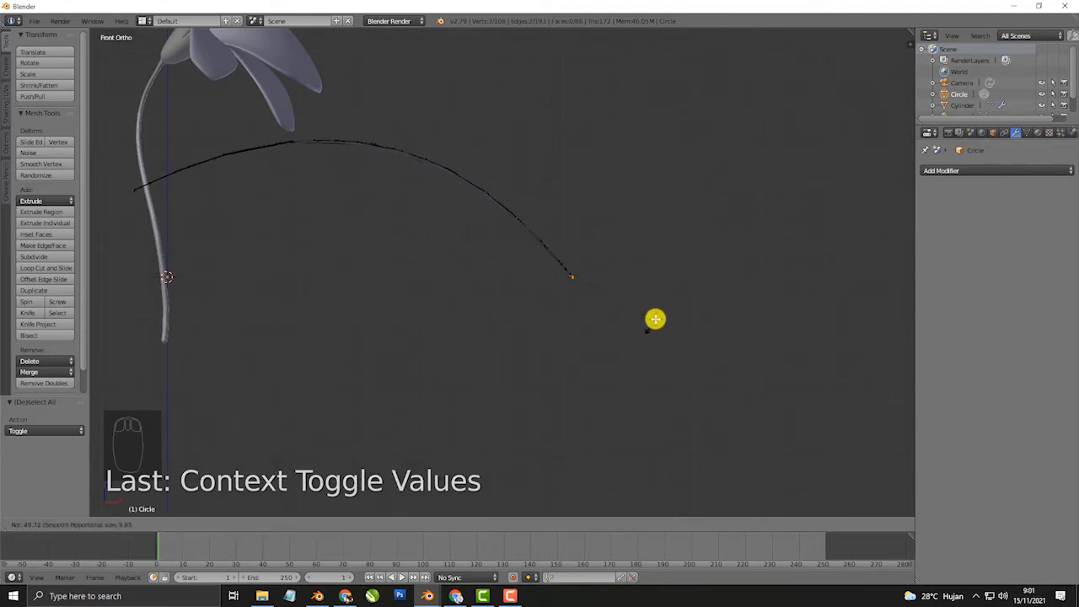
{"action": "left_click", "coordinate": [669, 303]}
- Return to Object Mode and add a Solidify modifier to the bent leaf
{"action": "scroll", "coordinate": [472, 325], "scroll_direction": "down", "scroll_amount": 1}
{"action": "middle_click_drag", "start_coordinate": [436, 325], "coordinate": [666, 349], "text": "shift"}
{"action": "key", "text": "Tab"}
{"action": "scroll", "coordinate": [468, 294], "scroll_direction": "up", "scroll_amount": 2}
{"action": "middle_click_drag", "start_coordinate": [469, 294], "coordinate": [641, 221]}
{"action": "left_click", "coordinate": [943, 171]}
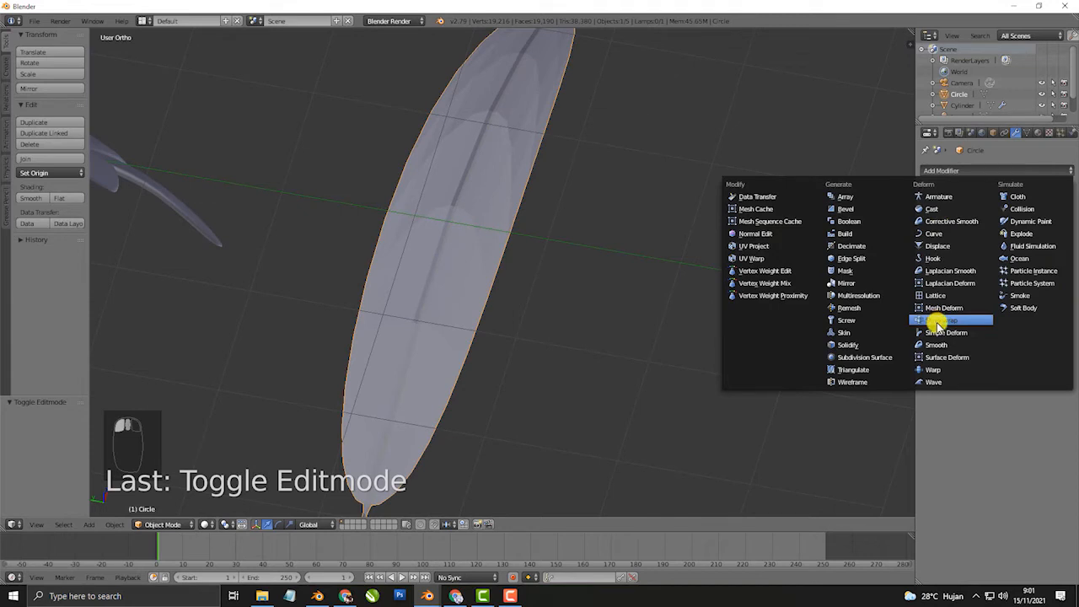
{"action": "left_click", "coordinate": [868, 344]}
{"action": "middle_click_drag", "start_coordinate": [776, 362], "coordinate": [623, 231]}
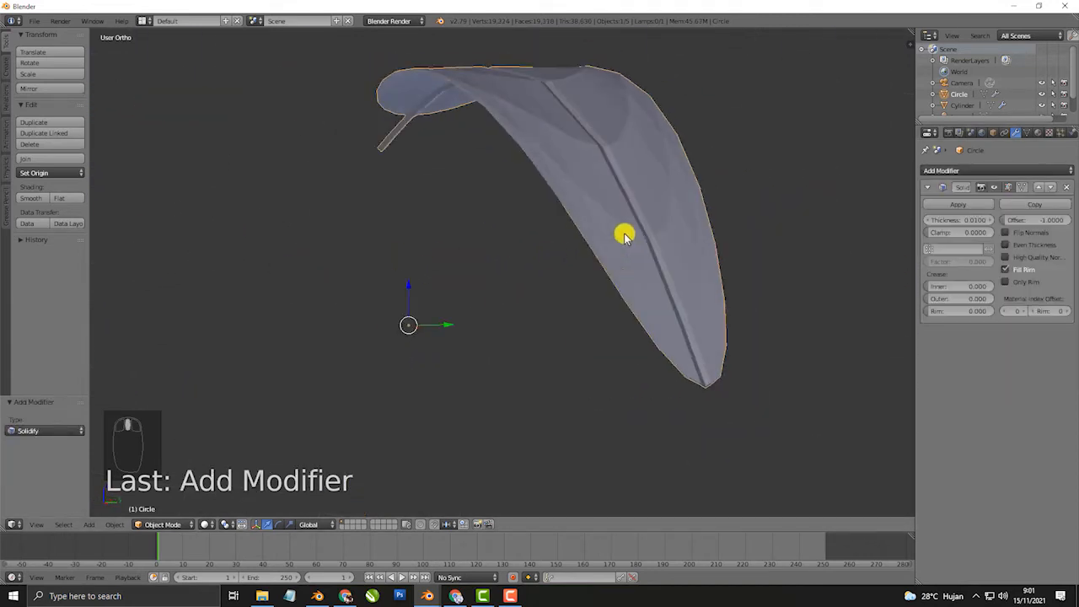
- Set the leaf's Solidify thickness to 0.02 and add a Subdivision Surface modifier with 2 view subdivisions
{"action": "left_click_drag", "start_coordinate": [982, 220], "coordinate": [993, 221]}
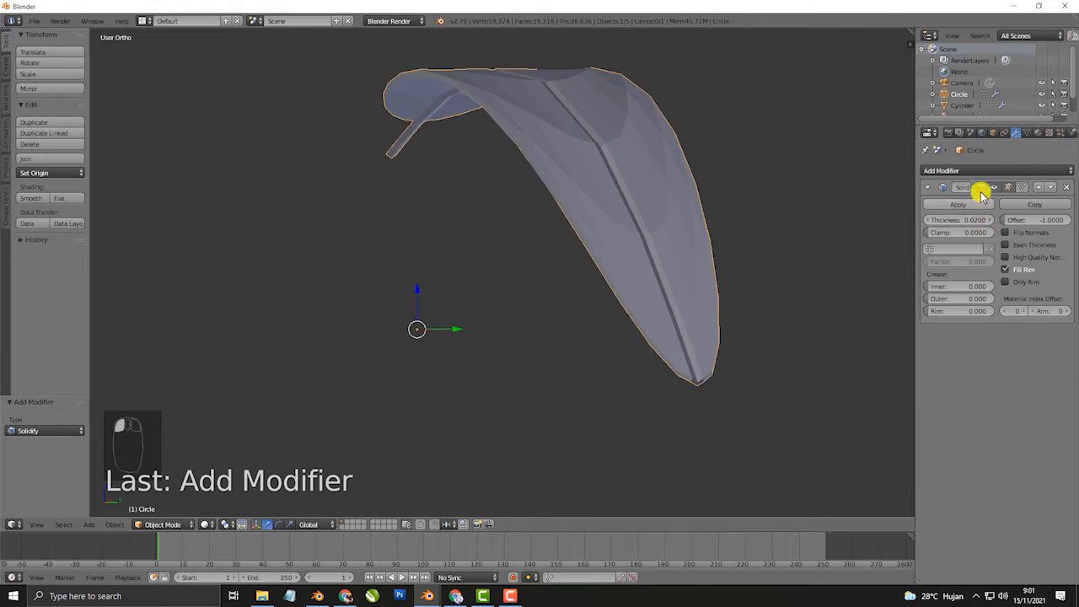
{"action": "left_click", "coordinate": [970, 171]}
{"action": "left_click", "coordinate": [863, 361]}
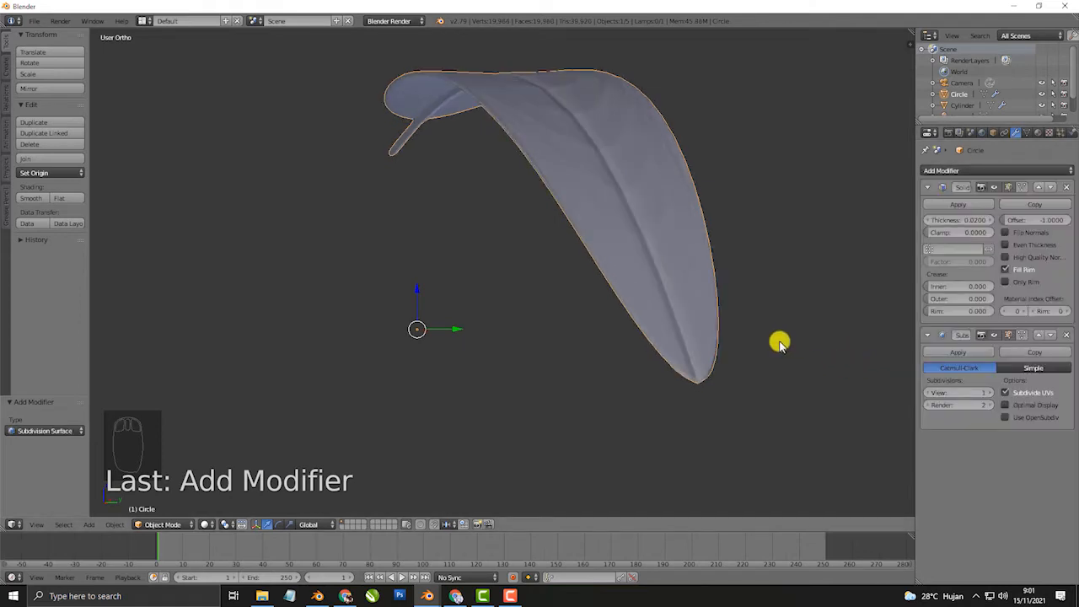
{"action": "scroll", "coordinate": [778, 340], "scroll_direction": "up", "scroll_amount": 5}
{"action": "left_click", "coordinate": [990, 393]}
- In front orthographic view, enter Edit Mode, select the whole leaf mesh and move it -1.061 along Z
{"action": "scroll", "coordinate": [770, 344], "scroll_direction": "down", "scroll_amount": 6}
{"action": "middle_click_drag", "start_coordinate": [771, 345], "coordinate": [505, 265]}
{"action": "scroll", "coordinate": [434, 300], "scroll_direction": "up", "scroll_amount": 6}
{"action": "middle_click_drag", "start_coordinate": [434, 300], "coordinate": [504, 251]}
{"action": "scroll", "coordinate": [445, 258], "scroll_direction": "down", "scroll_amount": 12}
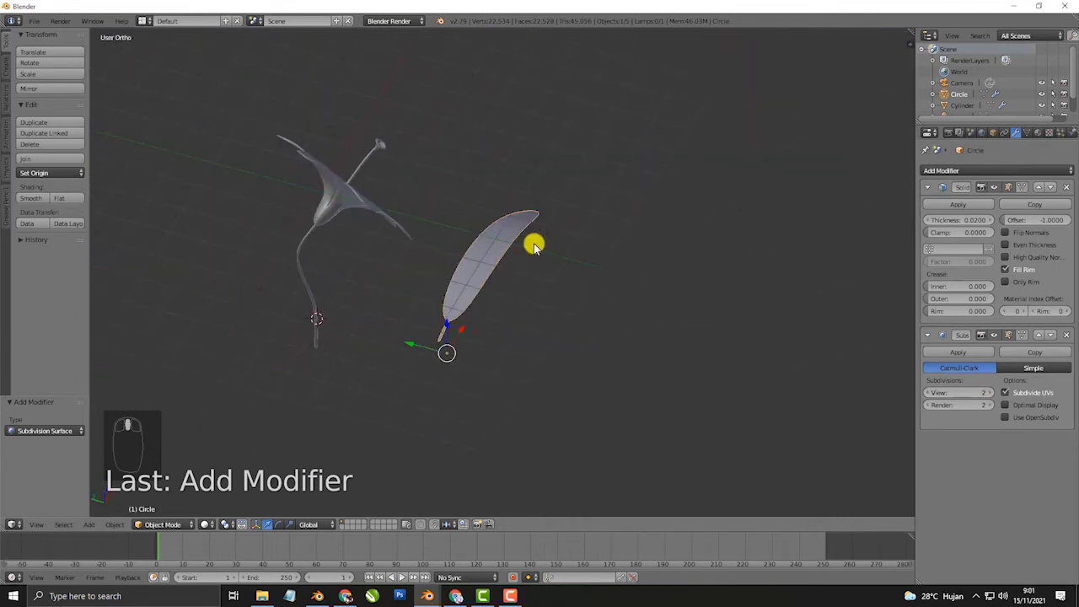
{"action": "key", "text": "KP_1"}
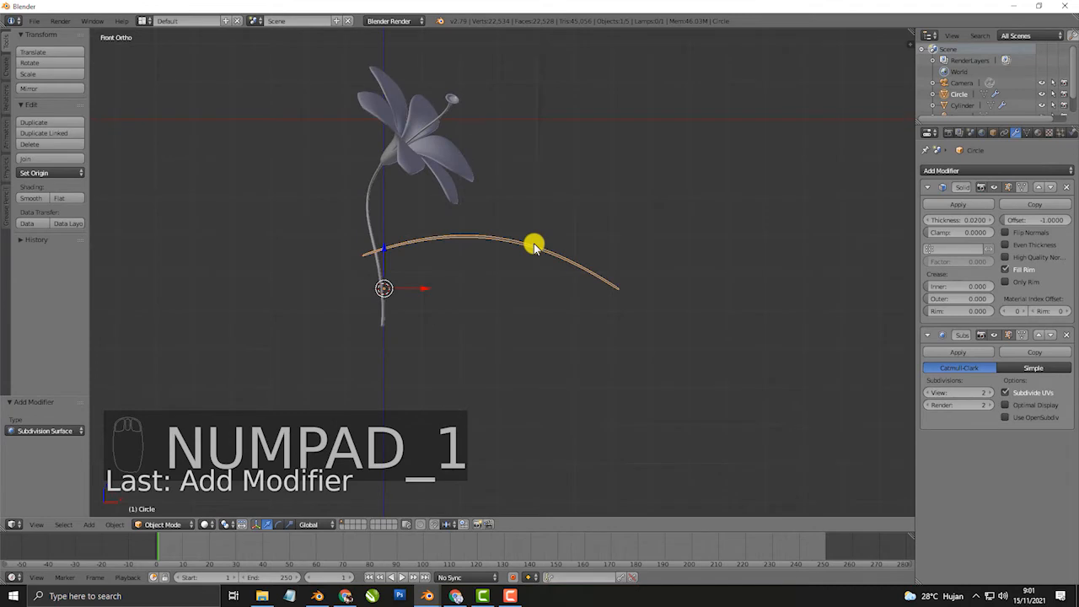
{"action": "key", "text": "Tab"}
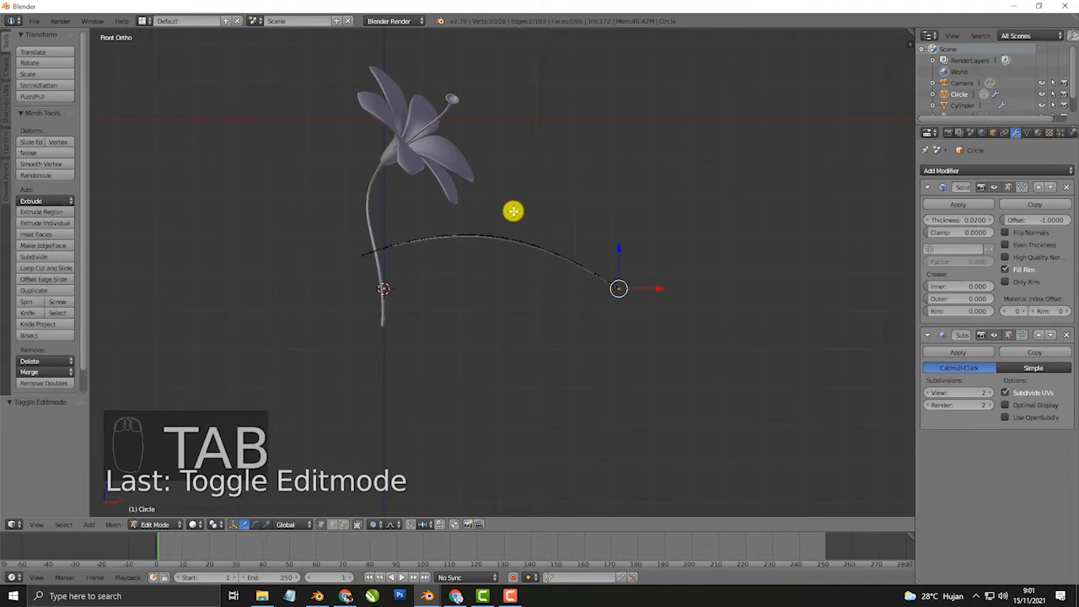
{"action": "key", "text": "a"}
{"action": "key", "text": "a"}
{"action": "key", "text": "a"}
{"action": "key", "text": "a"}
{"action": "key", "text": "g"}
{"action": "key", "text": "z"}
{"action": "left_click", "coordinate": [504, 251]}
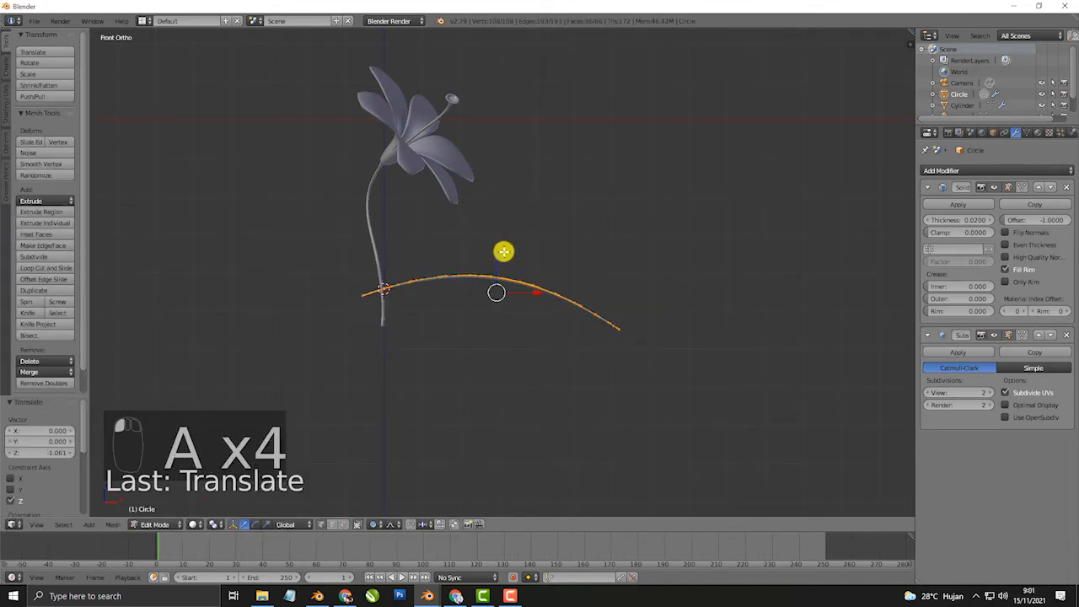
- Turn off proportional editing, move the leaf mesh 0.564 in X and 0.166 in Z to bring the stalk end to the origin, and return to Object Mode
{"action": "key", "text": "o"}
{"action": "scroll", "coordinate": [364, 286], "scroll_direction": "up", "scroll_amount": 6}
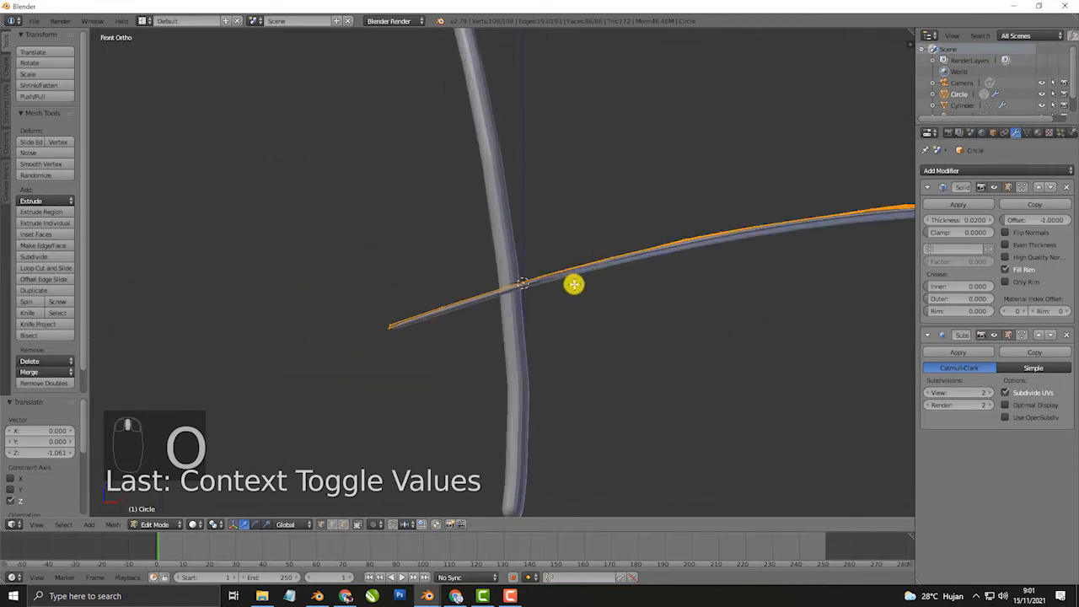
{"action": "key", "text": "g"}
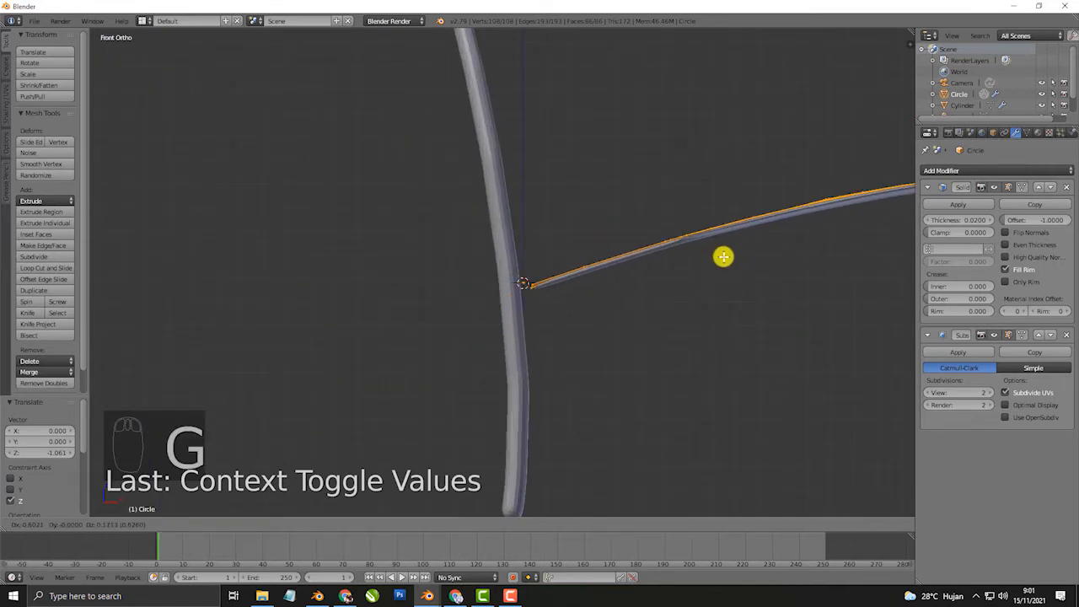
{"action": "left_click", "coordinate": [715, 253]}
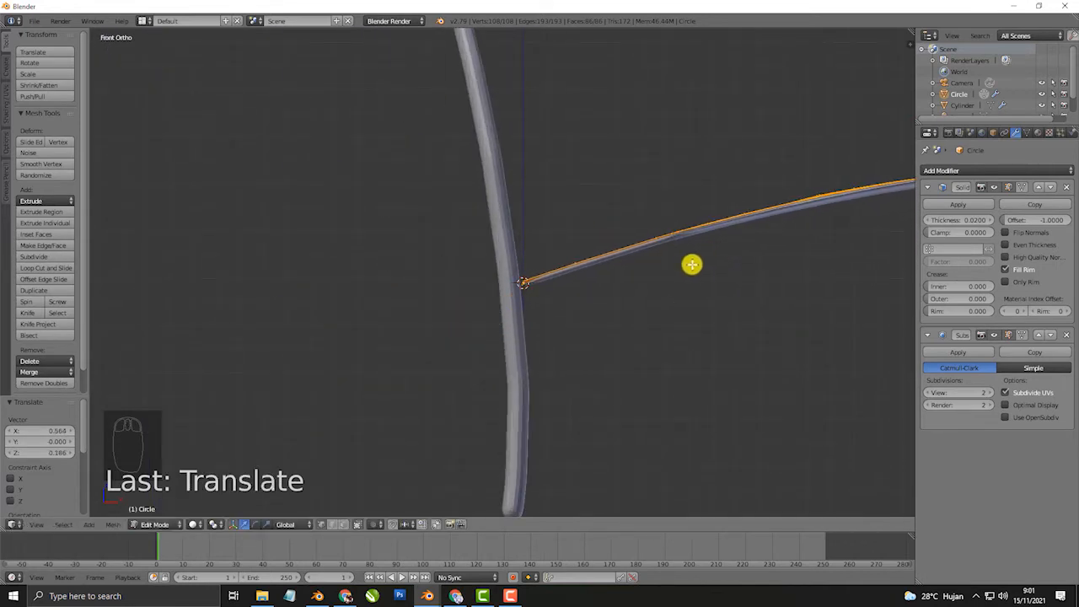
{"action": "key", "text": "Tab"}
- In top orthographic view, move the leaf so its stalk end meets the flower's stem
{"action": "scroll", "coordinate": [605, 256], "scroll_direction": "down", "scroll_amount": 5}
{"action": "middle_click_drag", "start_coordinate": [528, 256], "coordinate": [635, 278]}
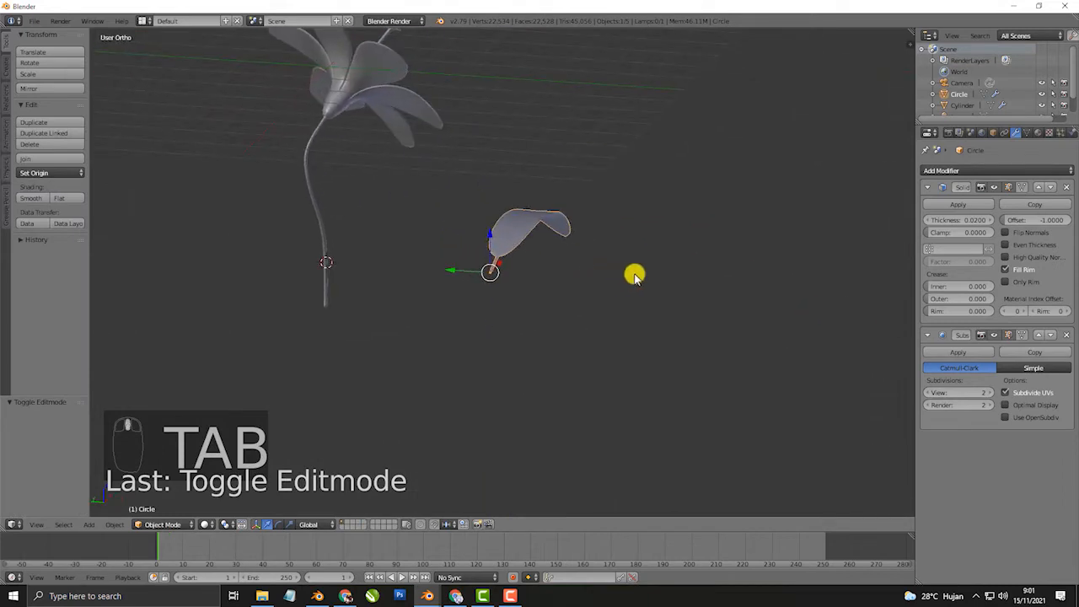
{"action": "key", "text": "KP_7"}
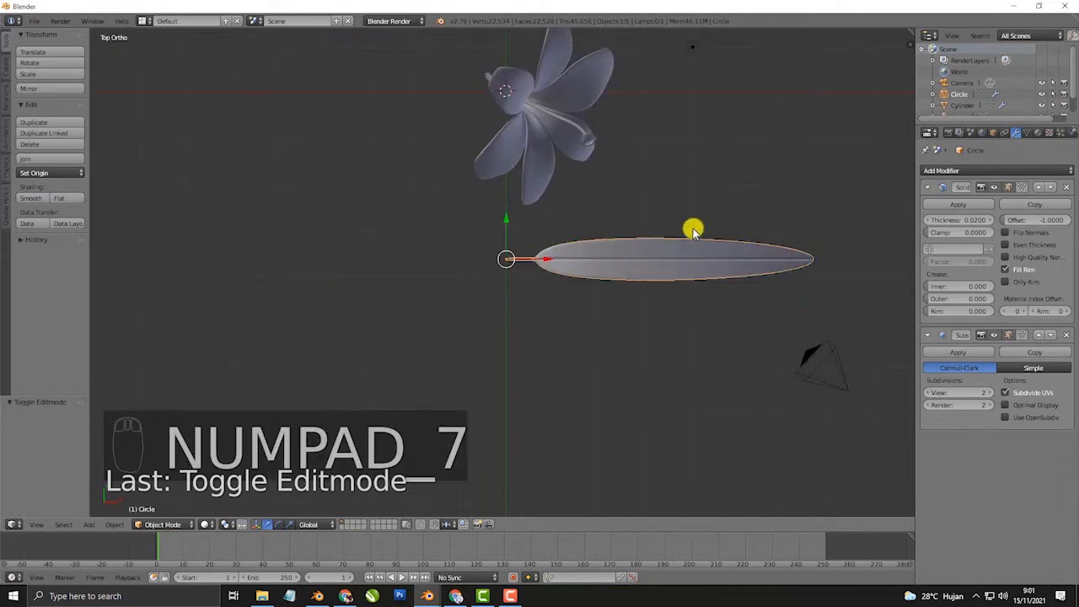
{"action": "key", "text": "g"}
{"action": "left_click", "coordinate": [734, 98]}
- Split the 3D viewport into two side-by-side views without tool shelves, one in front and the other in right orthographic
{"action": "middle_click_drag", "start_coordinate": [631, 211], "coordinate": [862, 53]}
{"action": "left_click_drag", "start_coordinate": [910, 33], "coordinate": [472, 160]}
{"action": "key", "text": "t"}
{"action": "key", "text": "t"}
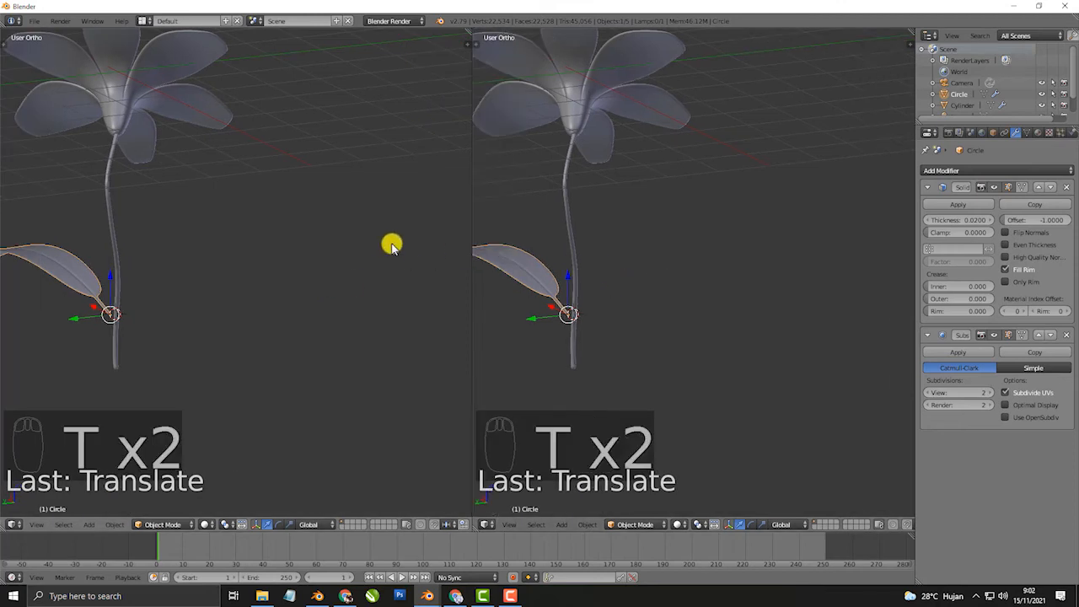
{"action": "key", "text": "KP_1"}
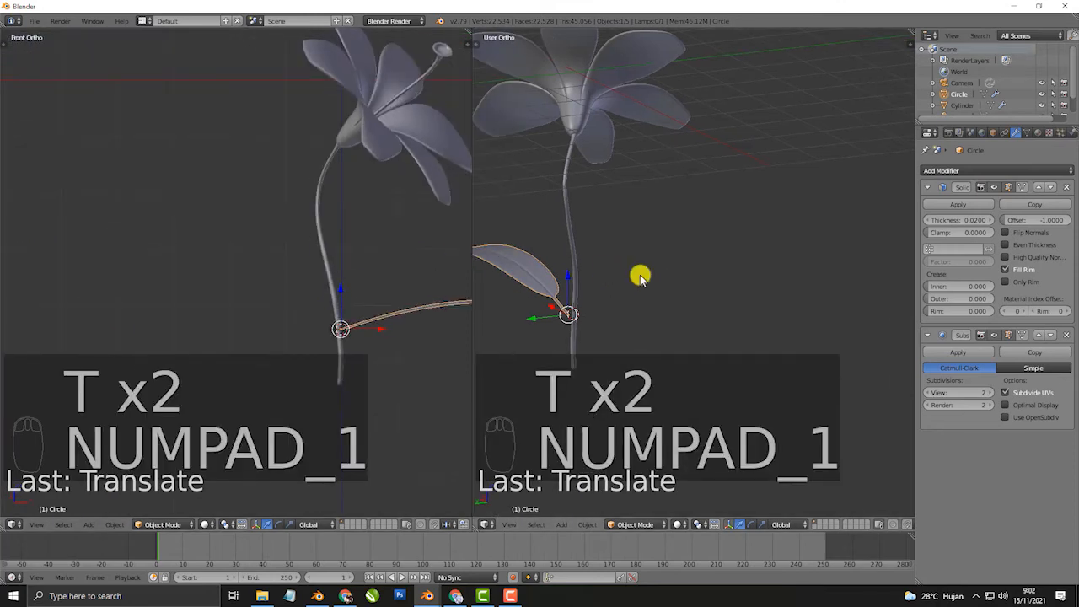
{"action": "key", "text": "KP_3"}
- Rotate the leaf counter-clockwise in the front view until it stands nearly upright along the flower stem
{"action": "scroll", "coordinate": [438, 274], "scroll_direction": "up", "scroll_amount": 2}
{"action": "middle_click_drag", "start_coordinate": [290, 225], "coordinate": [25, 129], "text": "shift"}
{"action": "scroll", "coordinate": [132, 171], "scroll_direction": "down", "scroll_amount": 4}
{"action": "scroll", "coordinate": [164, 182], "scroll_direction": "up", "scroll_amount": 2}
{"action": "key", "text": "r"}
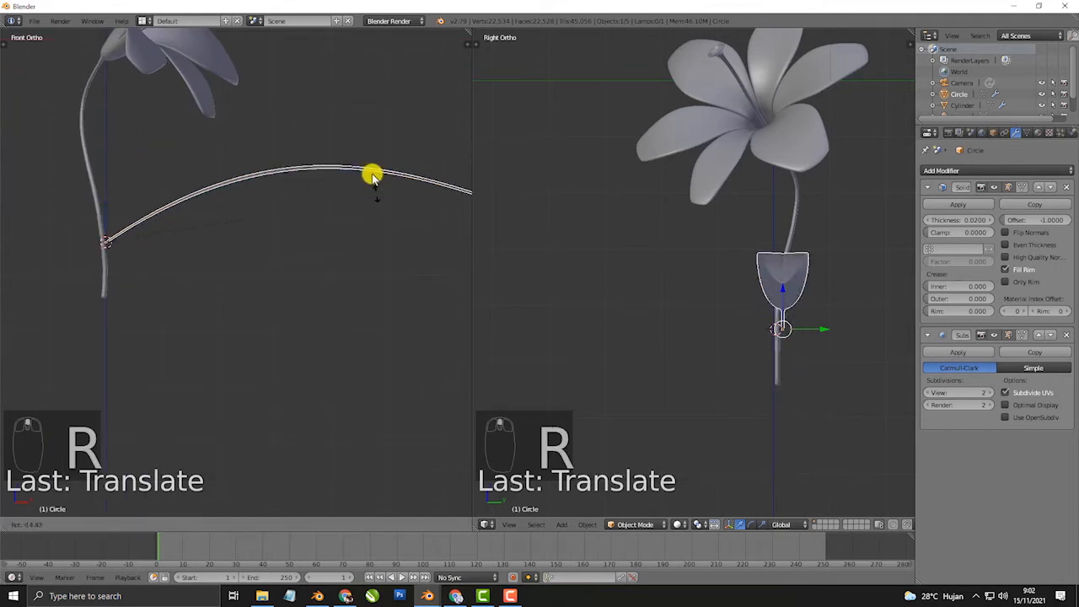
{"action": "left_click", "coordinate": [208, 466]}
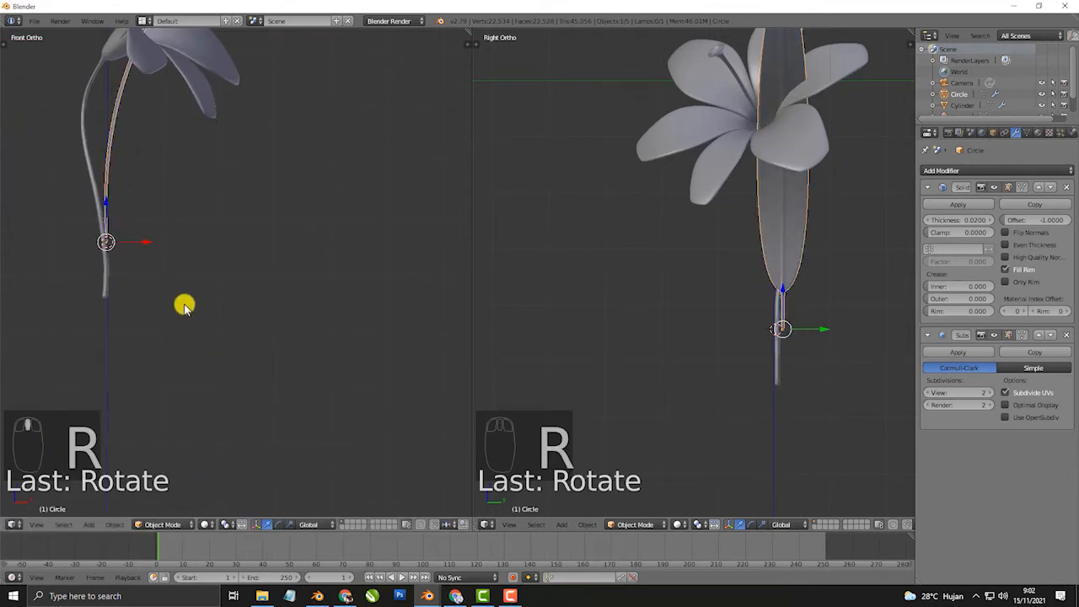
- Rotate the upright leaf 90 degrees about the Z axis
{"action": "middle_click_drag", "start_coordinate": [183, 306], "coordinate": [249, 352], "text": "shift"}
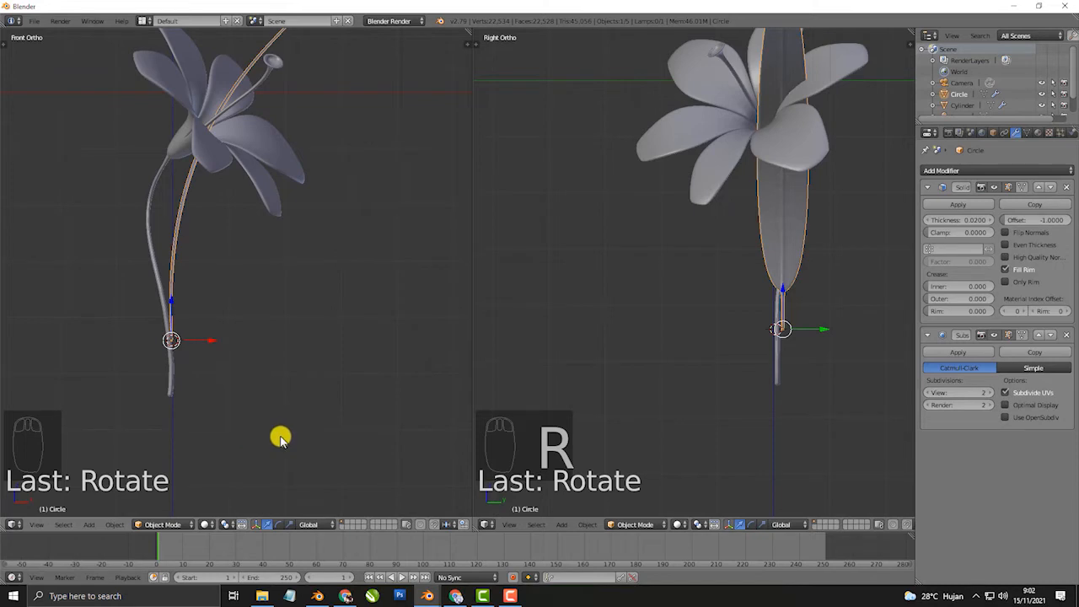
{"action": "middle_click_drag", "start_coordinate": [682, 329], "coordinate": [606, 343], "text": "shift"}
{"action": "scroll", "coordinate": [741, 376], "scroll_direction": "up", "scroll_amount": 2}
{"action": "scroll", "coordinate": [730, 319], "scroll_direction": "down", "scroll_amount": 2}
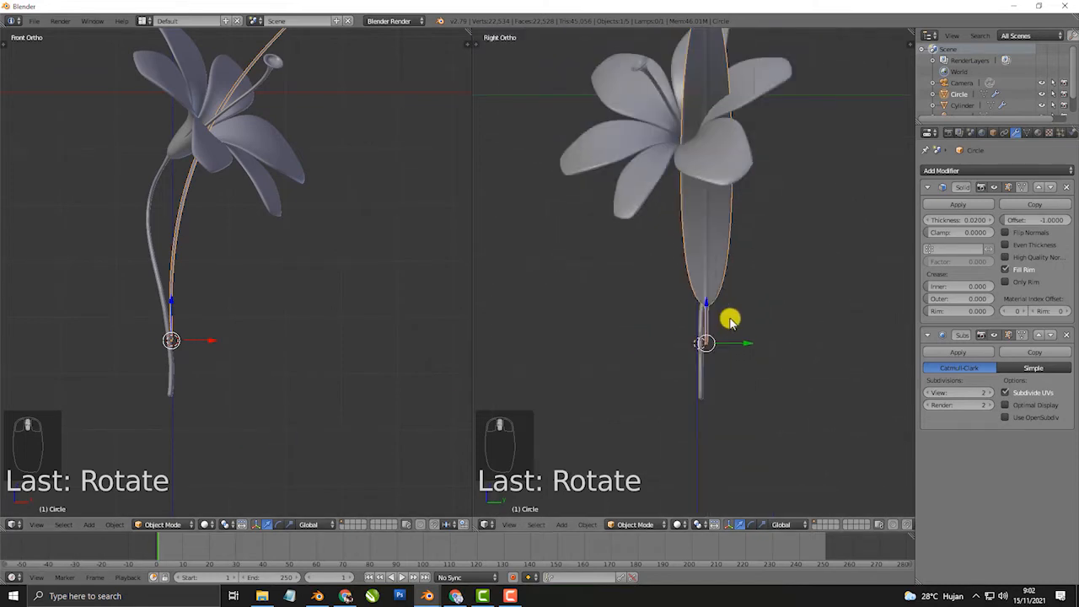
{"action": "type", "text": "rz90"}
{"action": "key", "text": "Return"}
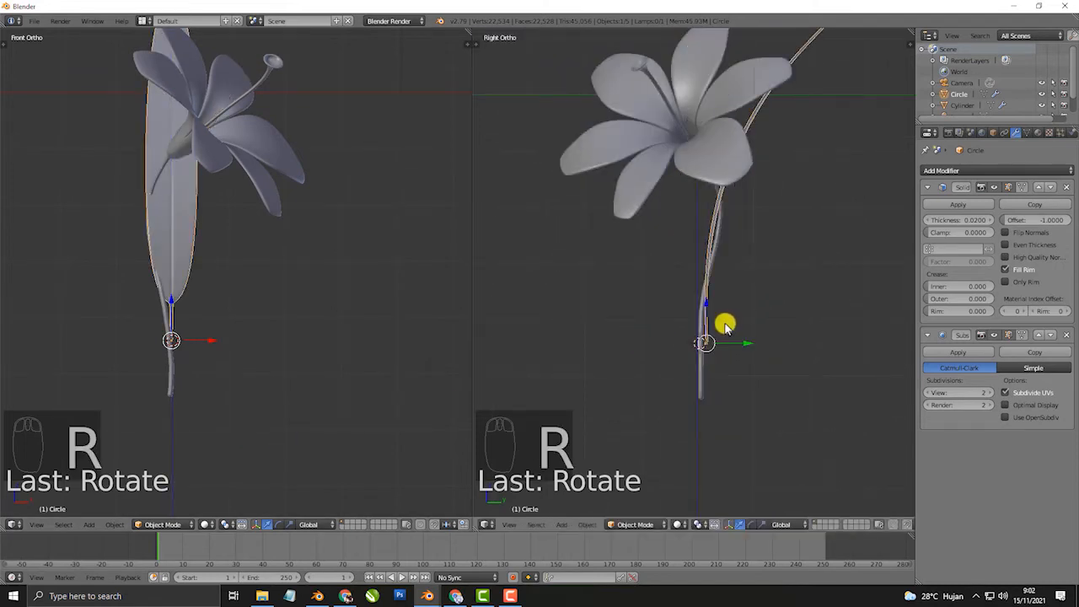
- Move the leaf down to the stem's lower end in the right view and rotate it to lean outward from the stem
{"action": "scroll", "coordinate": [725, 323], "scroll_direction": "up", "scroll_amount": 2}
{"action": "middle_click_drag", "start_coordinate": [723, 354], "coordinate": [616, 308], "text": "shift"}
{"action": "key", "text": "g"}
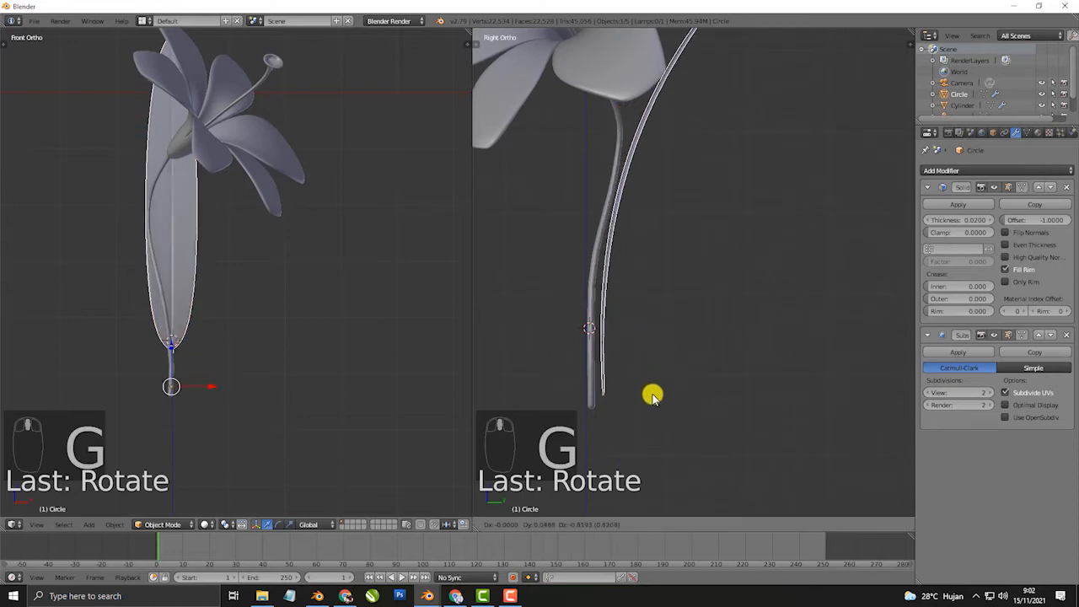
{"action": "left_click", "coordinate": [643, 402]}
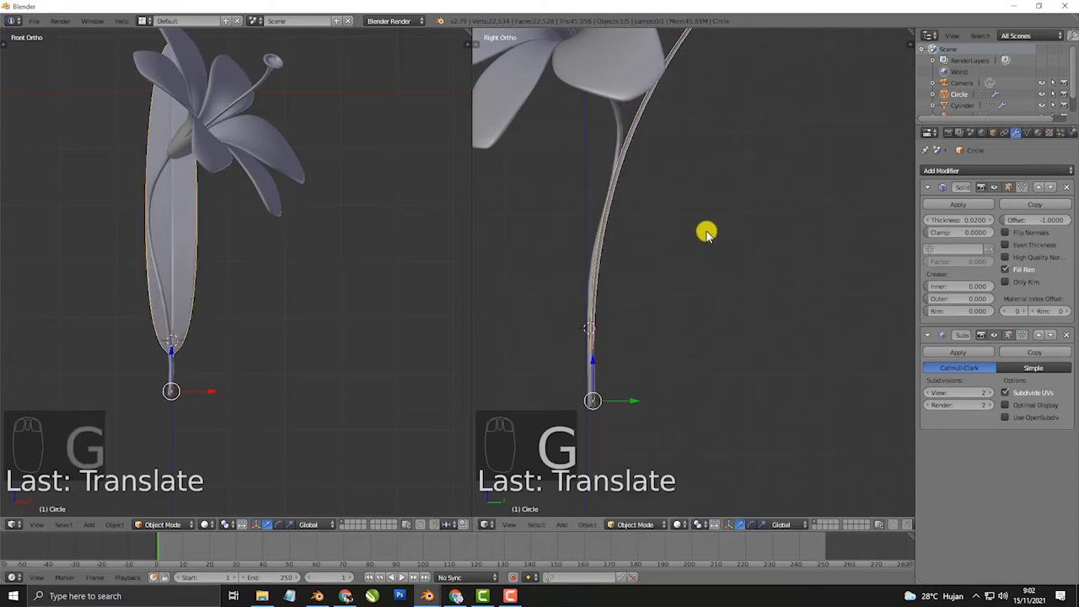
{"action": "key", "text": "r"}
{"action": "left_click", "coordinate": [794, 176]}
{"action": "scroll", "coordinate": [657, 365], "scroll_direction": "up", "scroll_amount": 3}
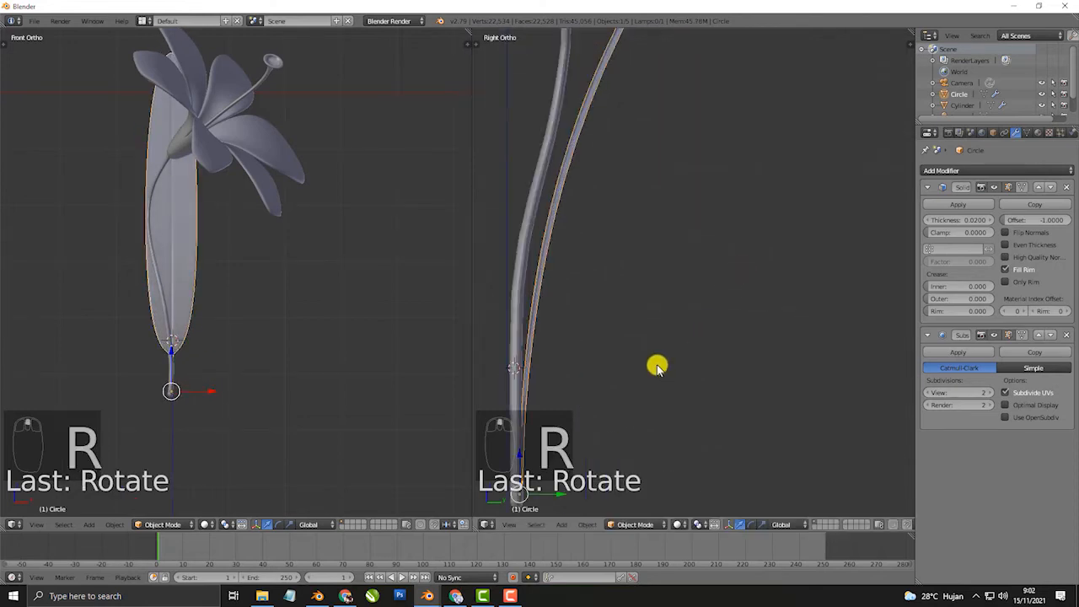
- Examine how the leaf's stalk joins the flower stem from the front, right and perspective angles, including in wireframe shading
{"action": "scroll", "coordinate": [165, 428], "scroll_direction": "up", "scroll_amount": 4}
{"action": "mouse_move", "coordinate": [165, 428]}
{"action": "middle_mouse_down", "text": "shift"}
{"action": "mouse_move", "coordinate": [376, 226]}
{"action": "mouse_move", "coordinate": [376, 239]}
{"action": "middle_mouse_up", "text": "shift"}
{"action": "scroll", "coordinate": [376, 257], "scroll_direction": "up", "scroll_amount": 3}
{"action": "scroll", "coordinate": [416, 333], "scroll_direction": "up", "scroll_amount": 1}
{"action": "middle_click_drag", "start_coordinate": [405, 334], "coordinate": [379, 333], "text": "shift"}
{"action": "key", "text": "z"}
{"action": "key", "text": "z"}
{"action": "mouse_move", "coordinate": [472, 345]}
{"action": "middle_mouse_down"}
{"action": "mouse_move", "coordinate": [883, 351]}
{"action": "mouse_move", "coordinate": [655, 334]}
{"action": "mouse_move", "coordinate": [775, 349]}
{"action": "mouse_move", "coordinate": [671, 341]}
{"action": "middle_mouse_up"}
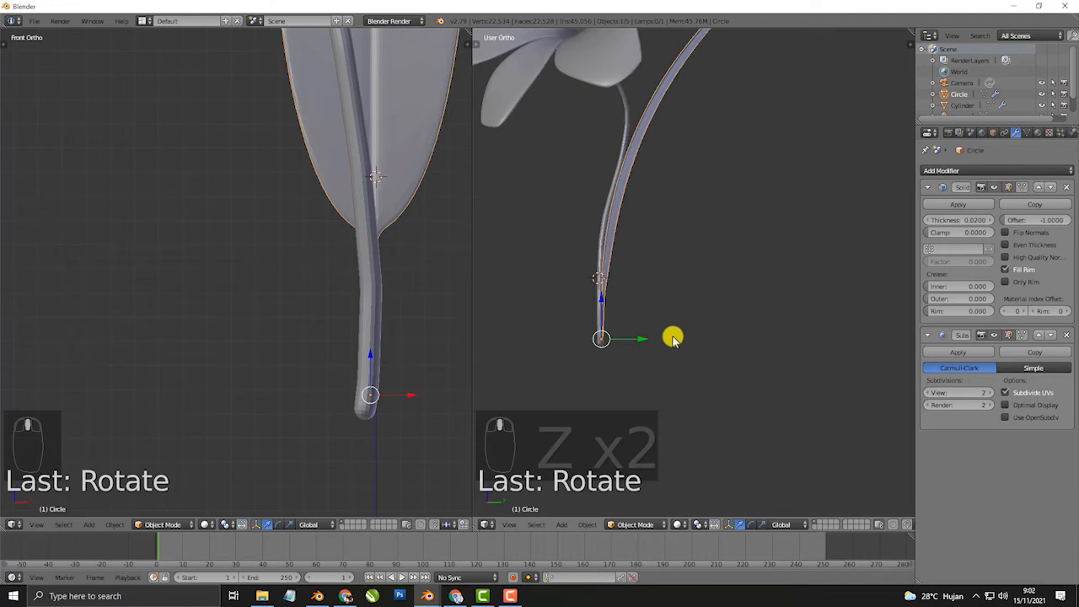
{"action": "key", "text": "KP_1"}
{"action": "scroll", "coordinate": [683, 365], "scroll_direction": "up", "scroll_amount": 5}
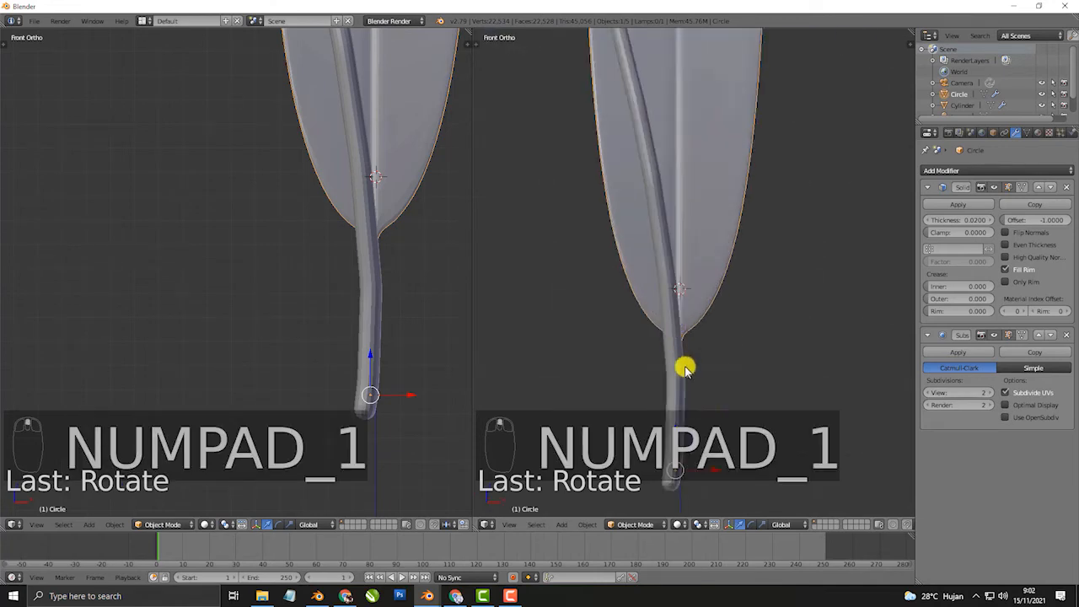
{"action": "key", "text": "KP_3"}
{"action": "middle_click_drag", "start_coordinate": [692, 243], "coordinate": [656, 196]}
{"action": "key", "text": "Tab"}
{"action": "key", "text": "Tab"}
{"action": "key", "text": "a"}
{"action": "key", "text": "a"}
{"action": "key", "text": "a"}
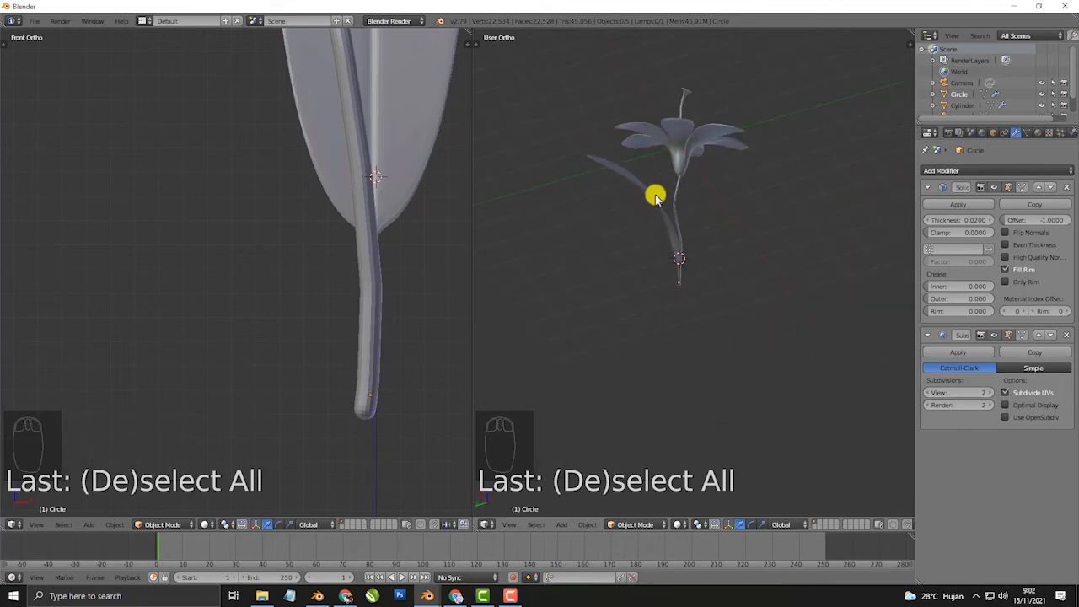
- Select the leaf, duplicate it to the opposite side of the stem in the right view and scale the copy down
{"action": "right_click", "coordinate": [405, 151]}
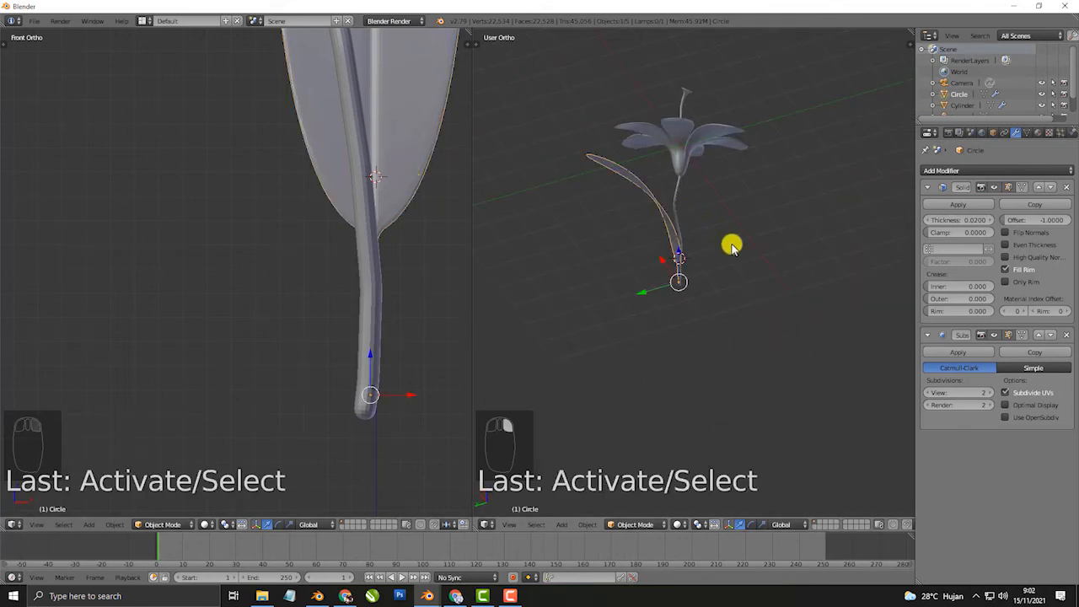
{"action": "key", "text": "KP_3"}
{"action": "scroll", "coordinate": [732, 253], "scroll_direction": "up", "scroll_amount": 1}
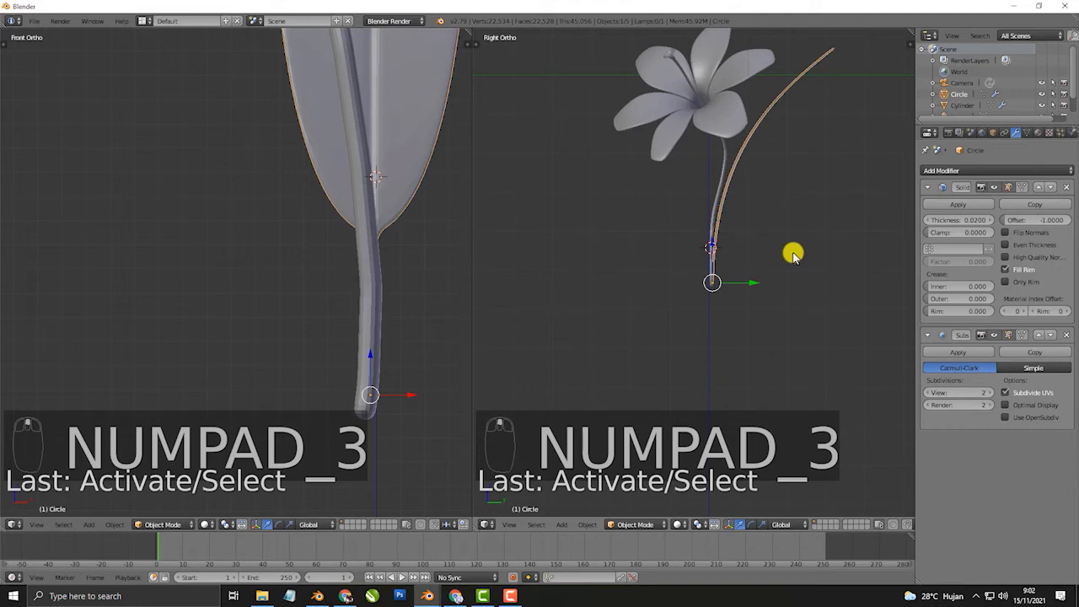
{"action": "key", "text": "shift+d"}
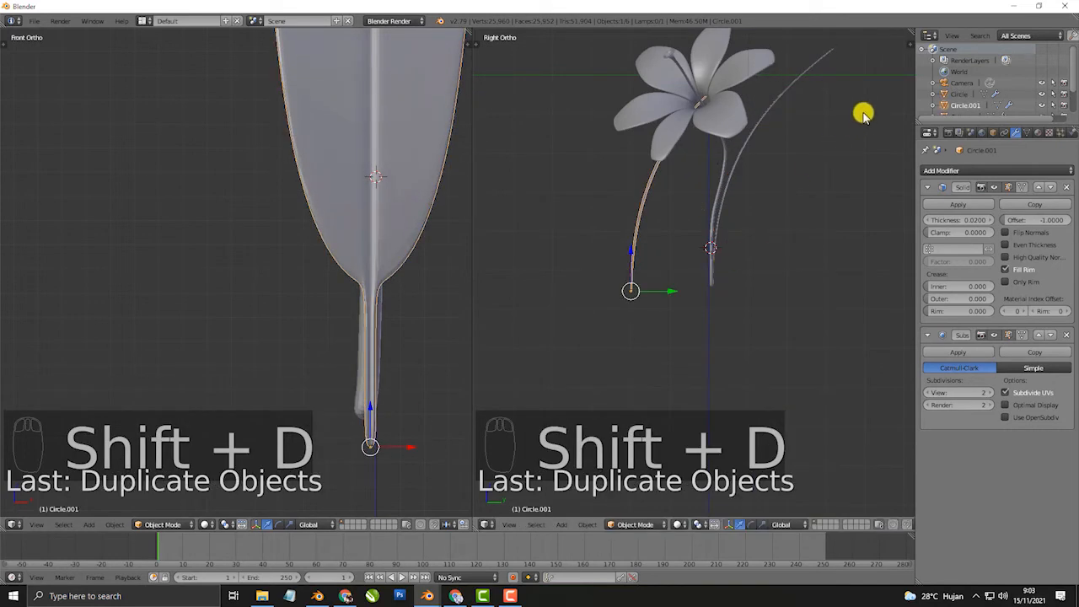
{"action": "key", "text": "s"}
{"action": "left_click", "coordinate": [774, 179]}
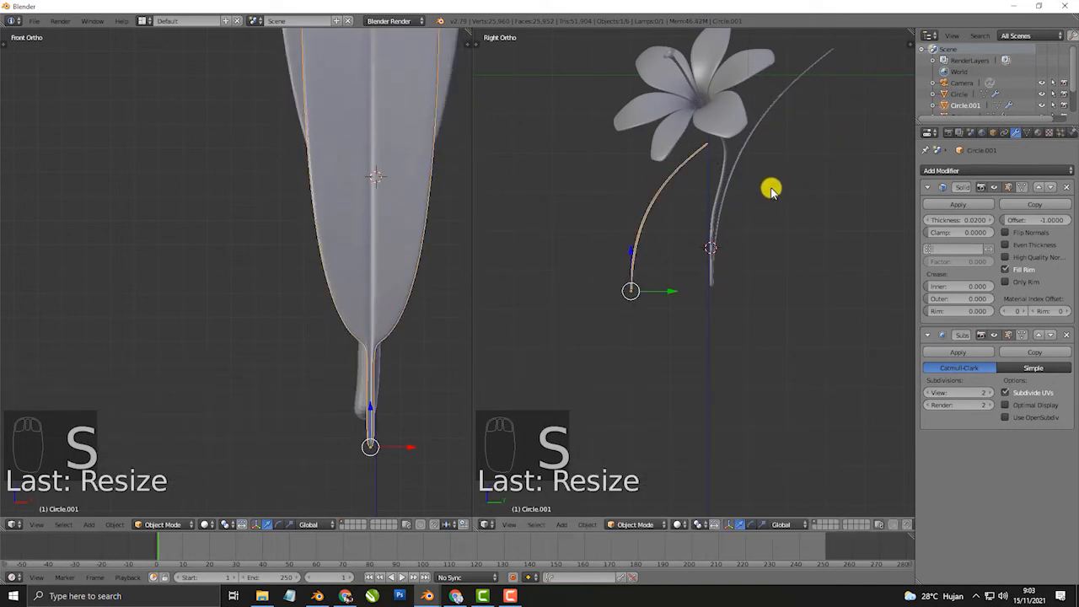
- Rotate the leaf copy 180 degrees about Z and move its stalk end to the stem's lower end in the right view
{"action": "key", "text": "r"}
{"action": "type", "text": "z180"}
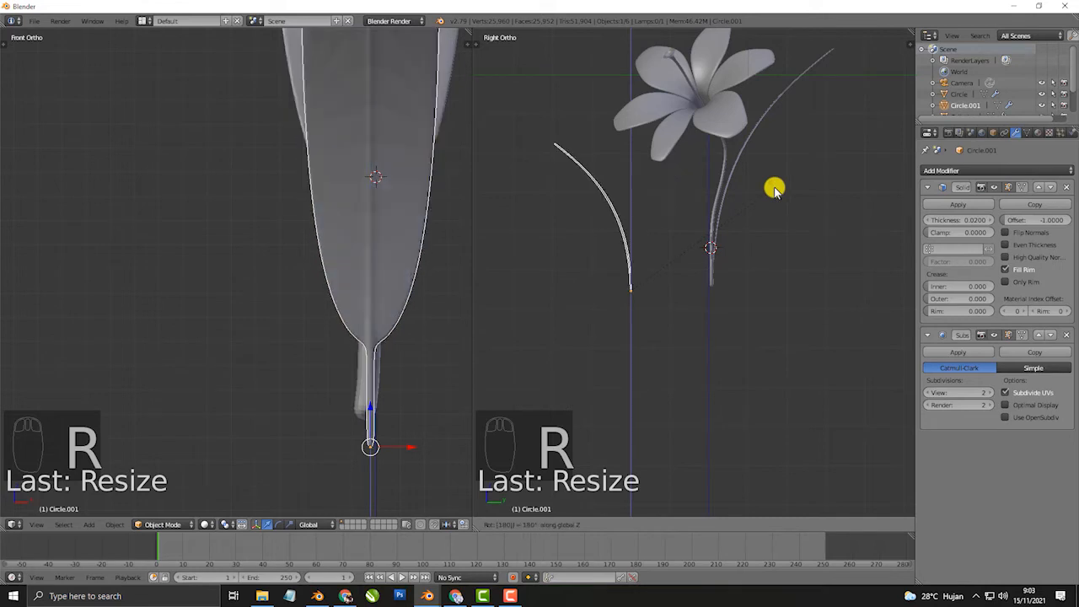
{"action": "left_click", "coordinate": [774, 189]}
{"action": "scroll", "coordinate": [774, 189], "scroll_direction": "up", "scroll_amount": 2}
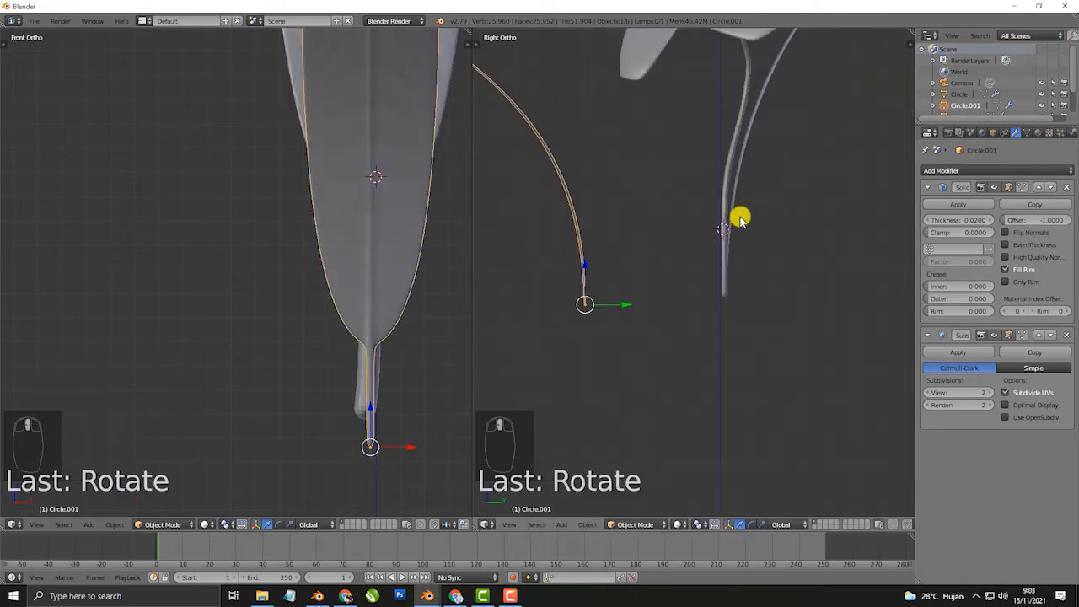
{"action": "key", "text": "g"}
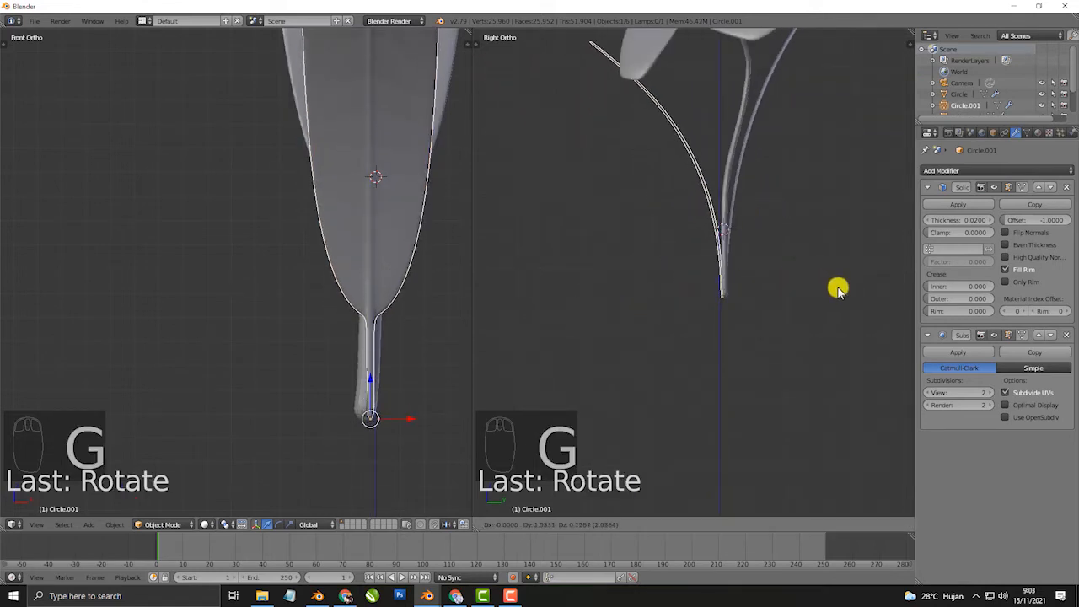
{"action": "left_click", "coordinate": [837, 283]}
- Align the copied leaf's stalk with the base of the flower stem in the front view
{"action": "scroll", "coordinate": [354, 395], "scroll_direction": "up", "scroll_amount": 3}
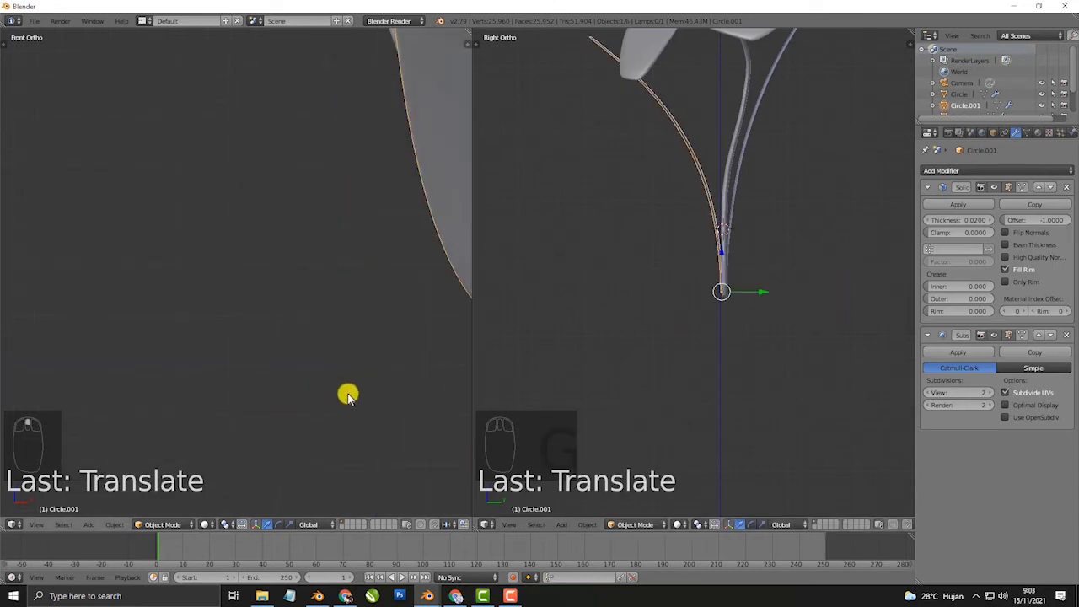
{"action": "scroll", "coordinate": [296, 388], "scroll_direction": "down", "scroll_amount": 2}
{"action": "key", "text": "g"}
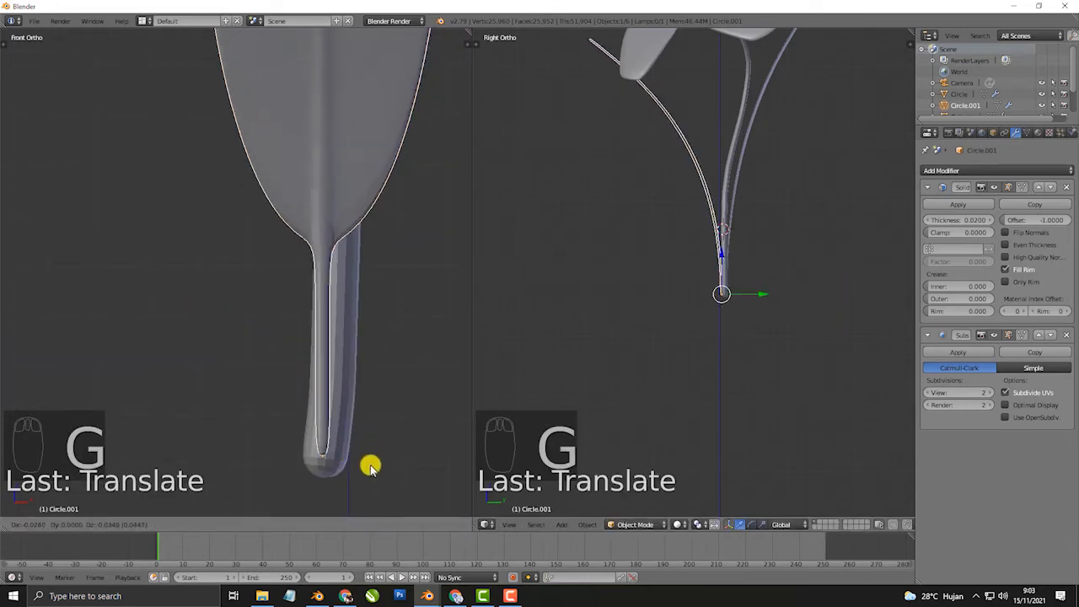
{"action": "left_click", "coordinate": [368, 438]}
- Tilt the copied leaf slightly clockwise in the front view and nudge it against the stem in the right view
{"action": "scroll", "coordinate": [345, 323], "scroll_direction": "down", "scroll_amount": 2}
{"action": "scroll", "coordinate": [346, 322], "scroll_direction": "down", "scroll_amount": 3}
{"action": "key", "text": "r"}
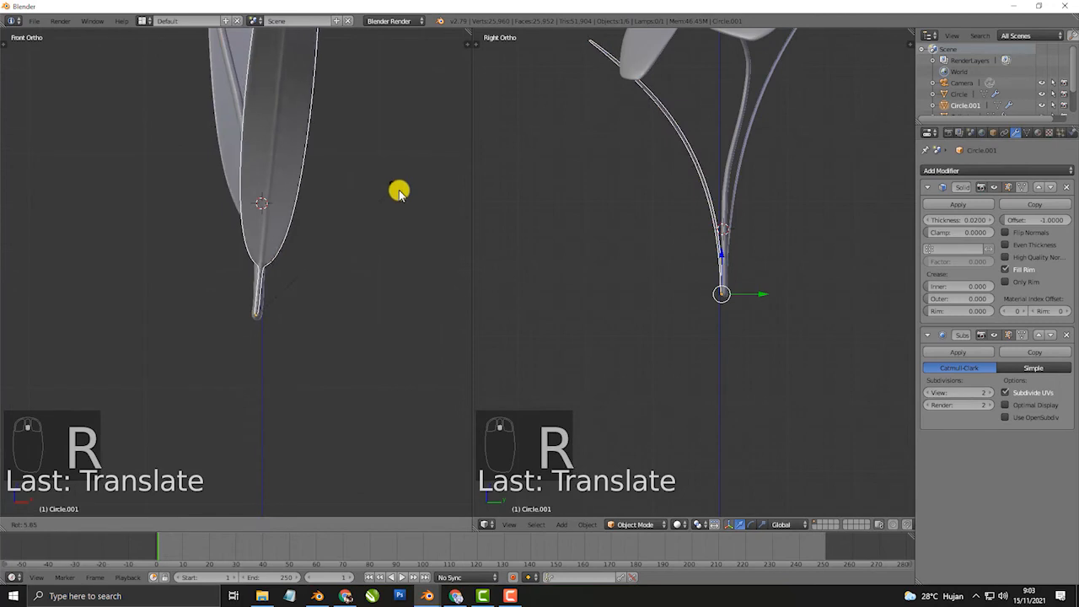
{"action": "left_click", "coordinate": [404, 193]}
{"action": "scroll", "coordinate": [349, 272], "scroll_direction": "up", "scroll_amount": 2}
{"action": "scroll", "coordinate": [709, 309], "scroll_direction": "up", "scroll_amount": 5}
{"action": "left_click_drag", "start_coordinate": [793, 323], "coordinate": [796, 326]}
{"action": "scroll", "coordinate": [739, 328], "scroll_direction": "down", "scroll_amount": 4}
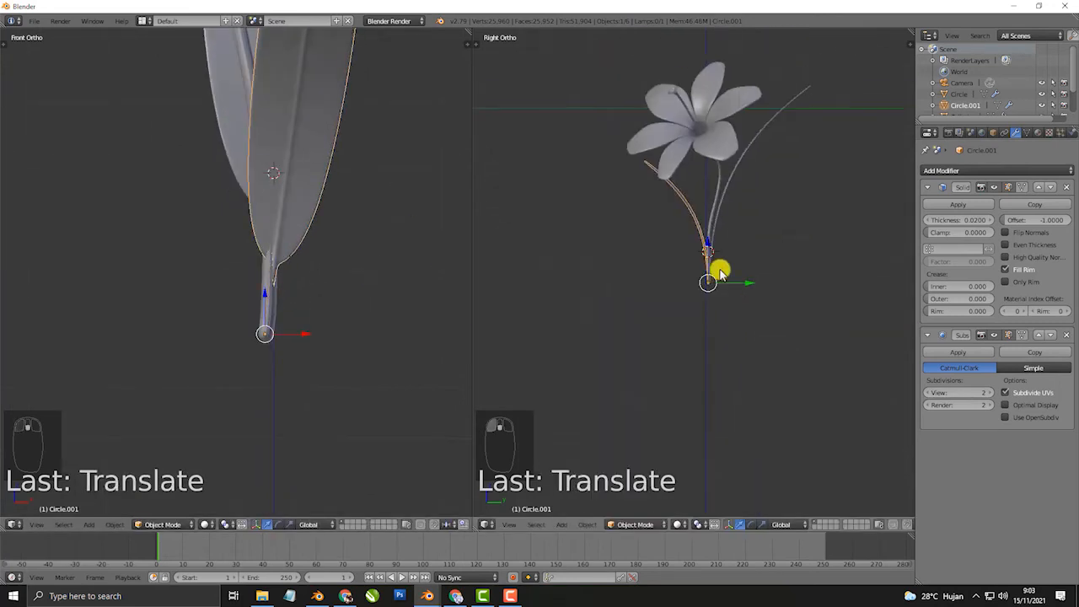
- Join the front and right views into a single viewport showing the whole flower
{"action": "middle_click_drag", "start_coordinate": [717, 270], "coordinate": [684, 378], "text": "shift"}
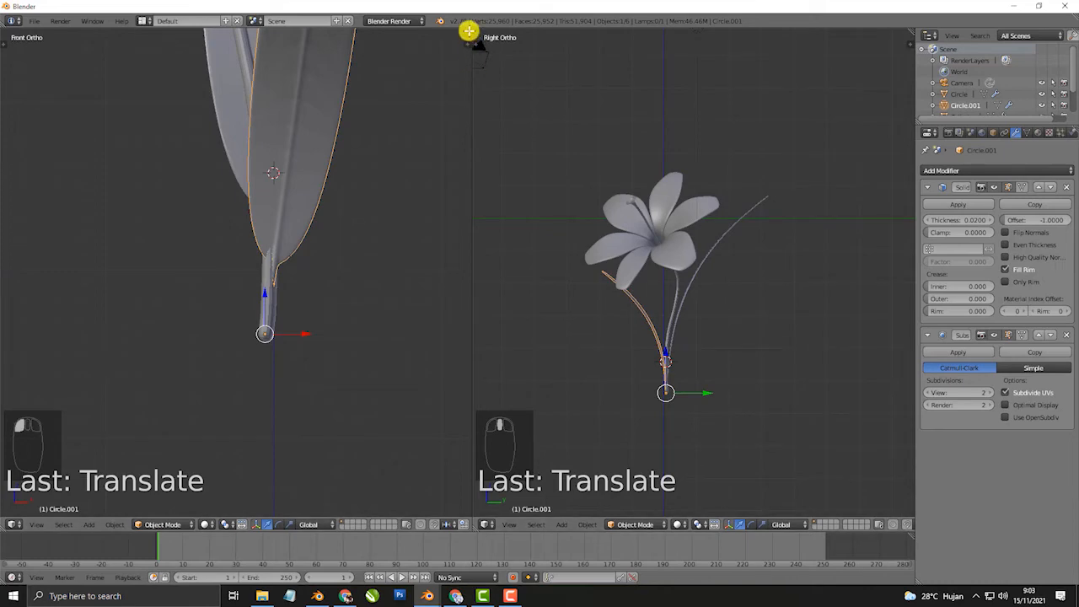
{"action": "left_click_drag", "start_coordinate": [468, 31], "coordinate": [568, 258]}
{"action": "scroll", "coordinate": [568, 258], "scroll_direction": "down", "scroll_amount": 5}
{"action": "middle_click_drag", "start_coordinate": [666, 248], "coordinate": [508, 329], "text": "shift"}
{"action": "scroll", "coordinate": [620, 325], "scroll_direction": "down", "scroll_amount": 7}
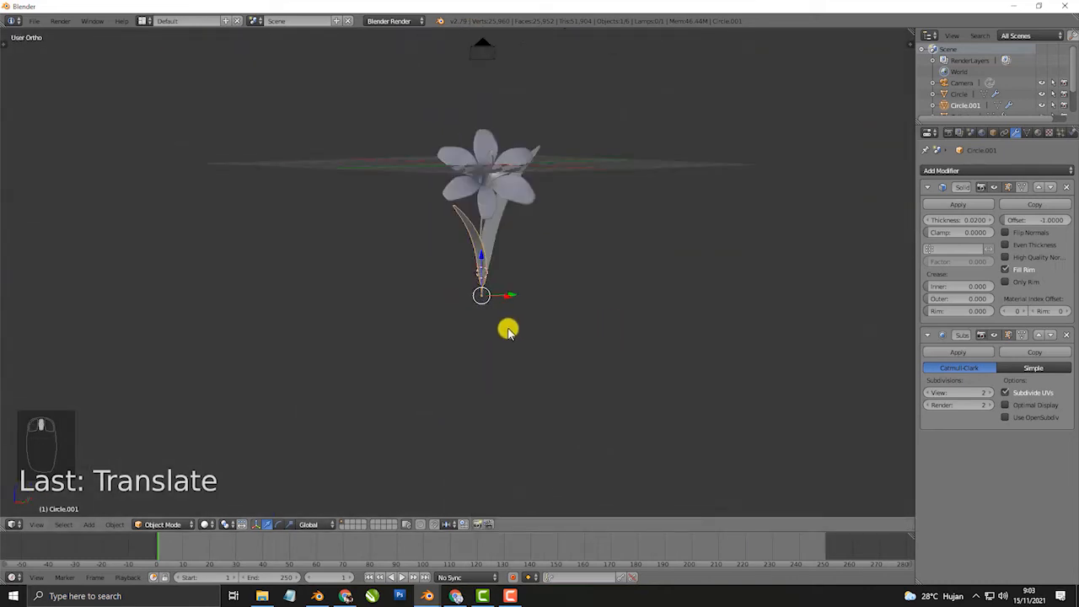
- Rotate the smaller leaf clockwise around the stem in the top view
{"action": "scroll", "coordinate": [475, 296], "scroll_direction": "up", "scroll_amount": 3}
{"action": "middle_click_drag", "start_coordinate": [475, 296], "coordinate": [580, 329]}
{"action": "middle_click_drag", "start_coordinate": [459, 364], "coordinate": [493, 430]}
{"action": "key", "text": "KP_7"}
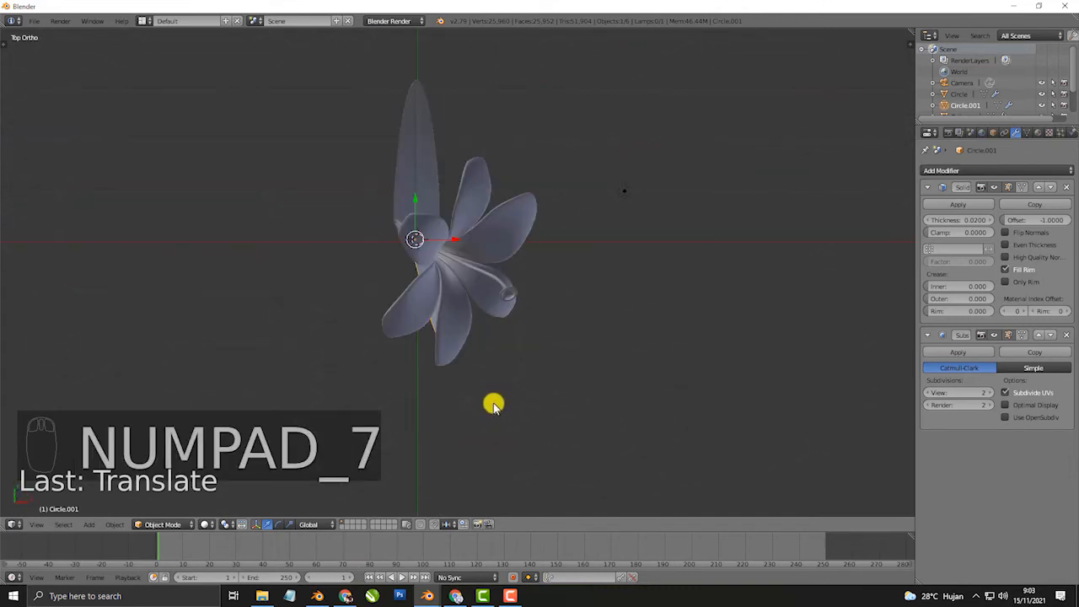
{"action": "scroll", "coordinate": [493, 402], "scroll_direction": "up", "scroll_amount": 3}
{"action": "key", "text": "r"}
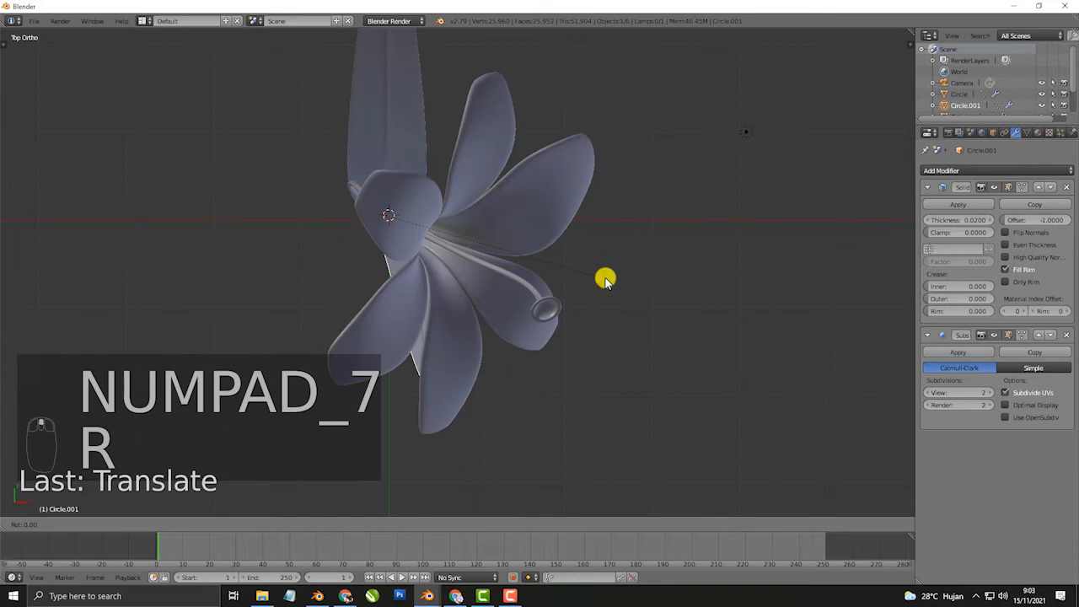
{"action": "left_click", "coordinate": [418, 392]}
- Nudge the rotated leaf's stalk sideways against the stem base in the front and left views
{"action": "middle_click_drag", "start_coordinate": [419, 393], "coordinate": [505, 306]}
{"action": "key", "text": "KP_1"}
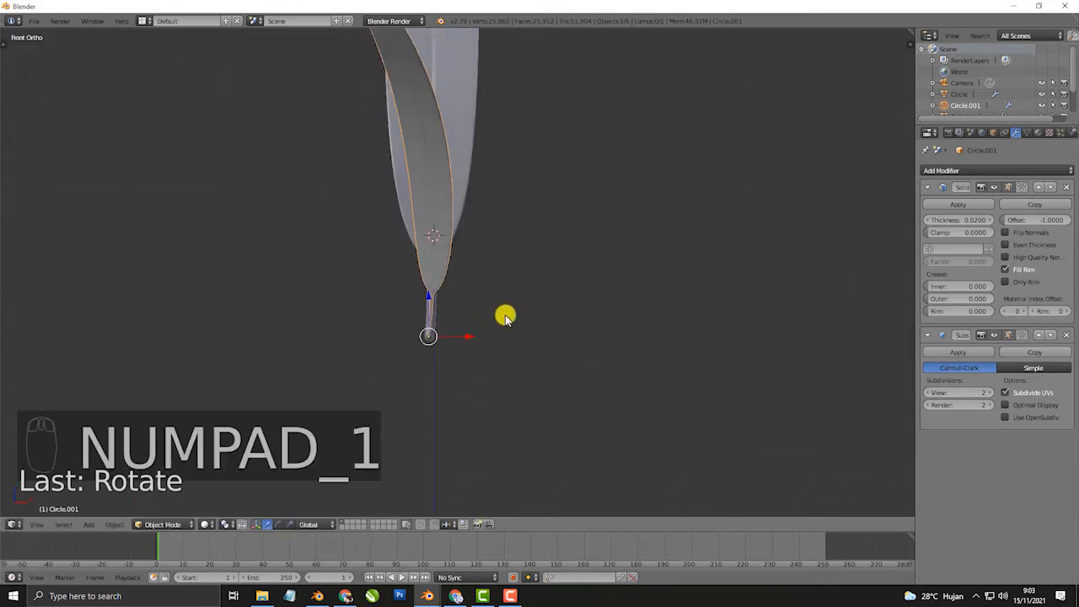
{"action": "scroll", "coordinate": [470, 330], "scroll_direction": "up", "scroll_amount": 6}
{"action": "middle_click_drag", "start_coordinate": [433, 495], "coordinate": [535, 376], "text": "shift"}
{"action": "scroll", "coordinate": [534, 376], "scroll_direction": "up", "scroll_amount": 3}
{"action": "left_click_drag", "start_coordinate": [535, 376], "coordinate": [525, 376]}
{"action": "key", "text": "ctrl+KP_3"}
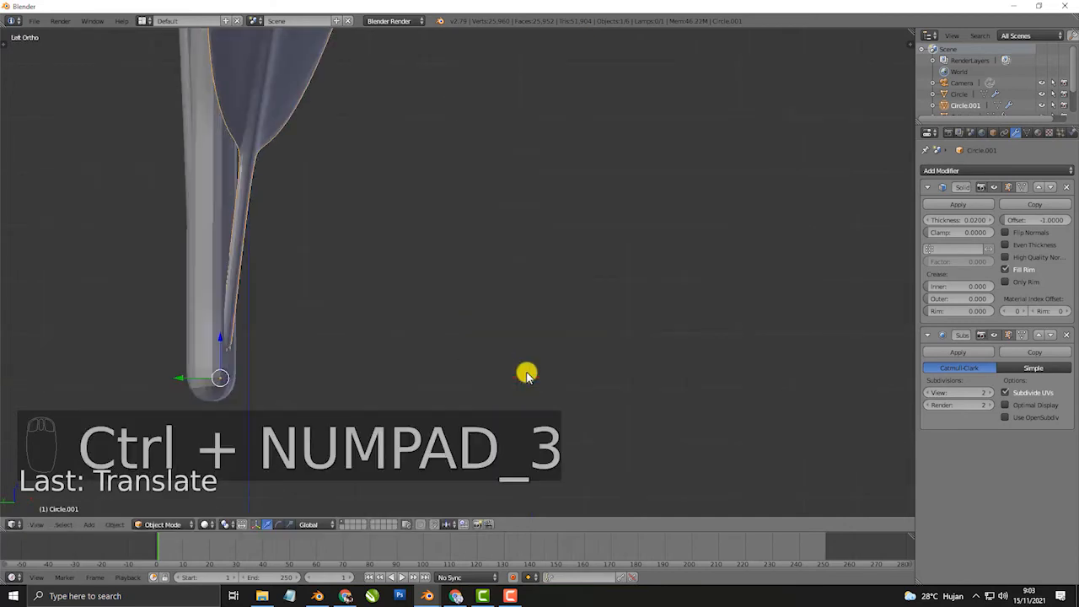
{"action": "left_click_drag", "start_coordinate": [193, 377], "coordinate": [183, 377]}
- Select the flower stem and extrude its lowest vertex downward in the front view
{"action": "scroll", "coordinate": [298, 291], "scroll_direction": "down", "scroll_amount": 11}
{"action": "scroll", "coordinate": [479, 176], "scroll_direction": "down", "scroll_amount": 4}
{"action": "middle_click_drag", "start_coordinate": [454, 181], "coordinate": [462, 259]}
{"action": "middle_click_drag", "start_coordinate": [462, 259], "coordinate": [463, 205]}
{"action": "scroll", "coordinate": [455, 335], "scroll_direction": "up", "scroll_amount": 4}
{"action": "right_click", "coordinate": [379, 268]}
{"action": "middle_click_drag", "start_coordinate": [413, 368], "coordinate": [532, 234], "text": "shift"}
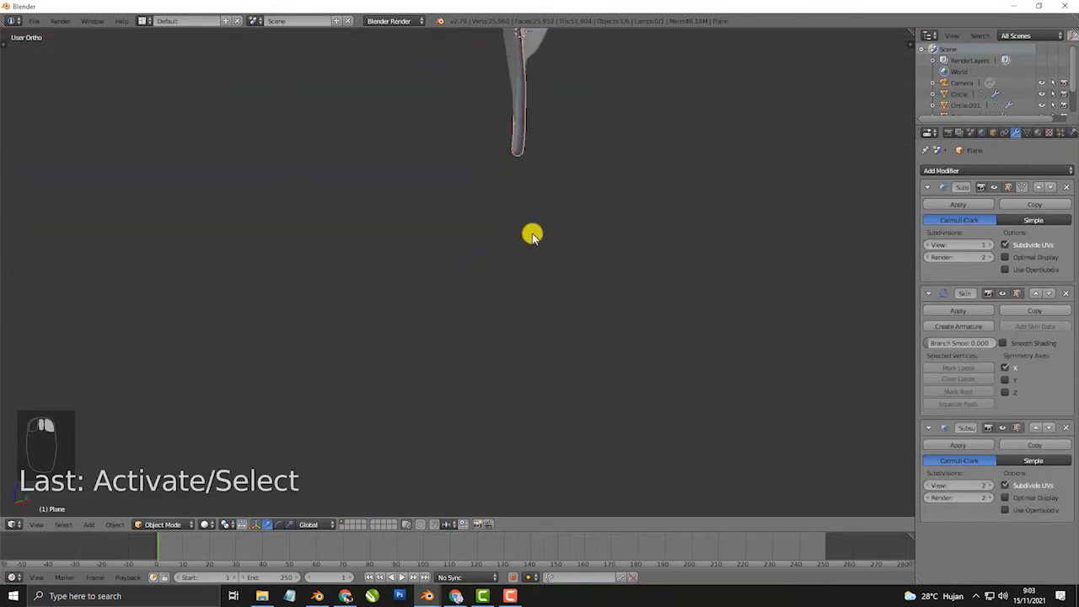
{"action": "key", "text": "Tab"}
{"action": "key", "text": "KP_1"}
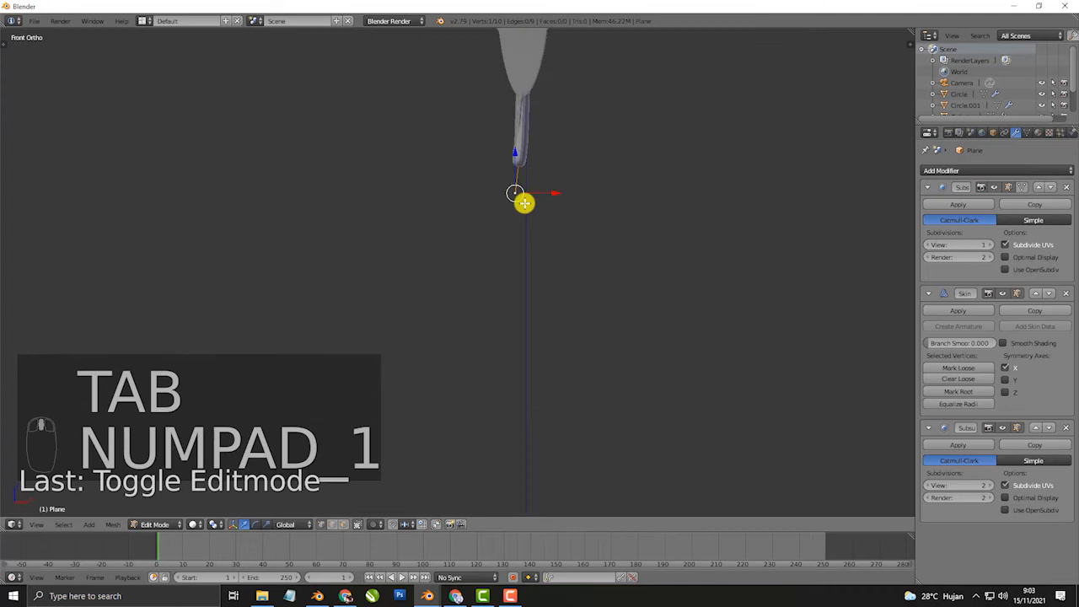
{"action": "key", "text": "e"}
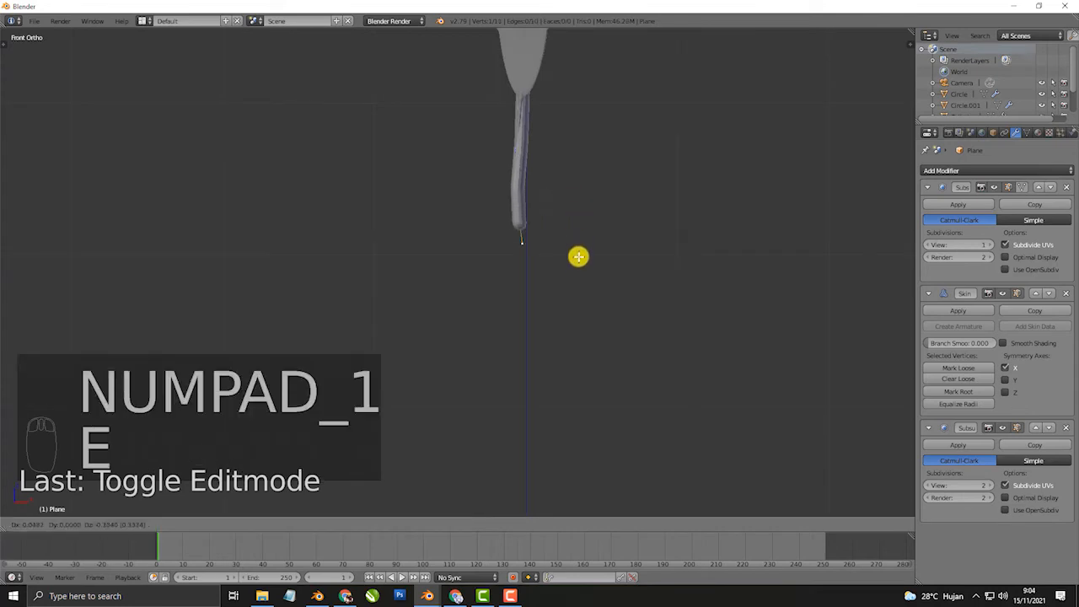
{"action": "left_click", "coordinate": [580, 284]}
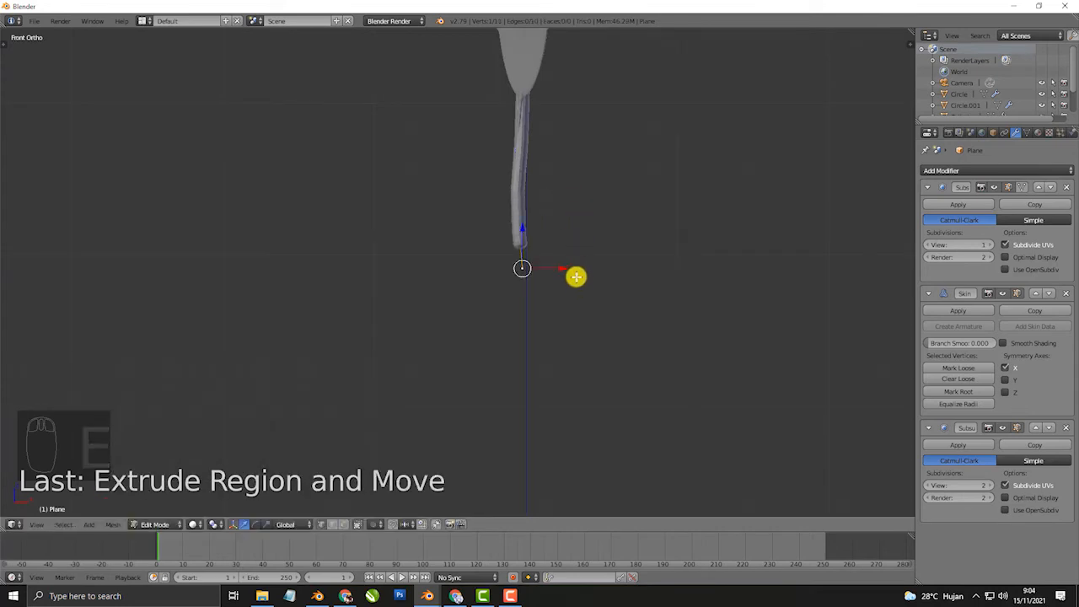
- Lower the stem's end vertex in the right view and extrude it slightly further down
{"action": "key", "text": "KP_3"}
{"action": "left_click_drag", "start_coordinate": [512, 273], "coordinate": [510, 298]}
{"action": "key", "text": "e"}
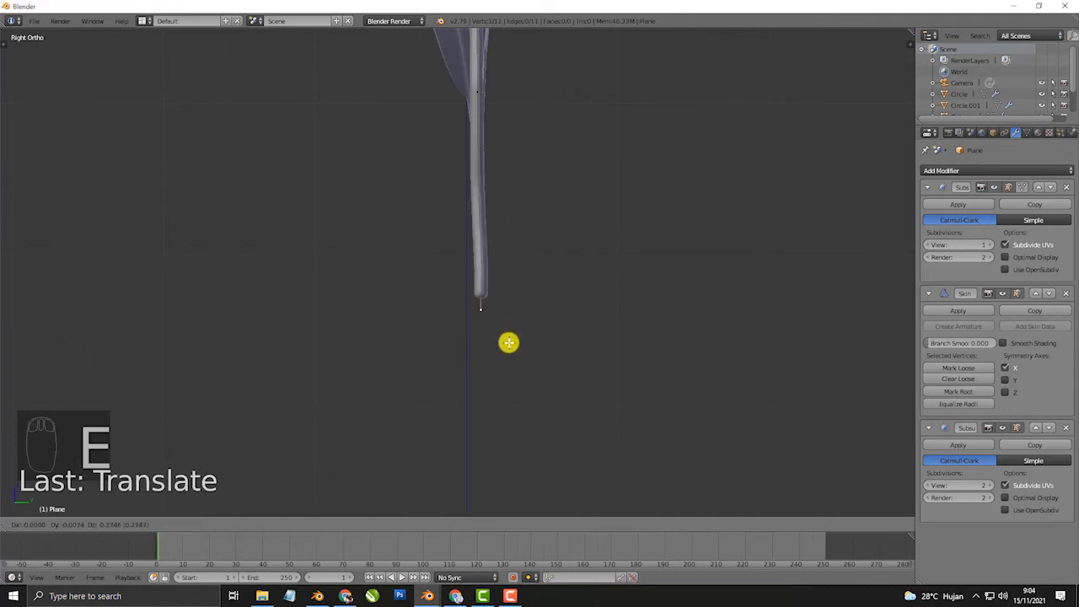
{"action": "left_click", "coordinate": [519, 292]}
{"action": "key", "text": "Tab"}
- Add a cylinder mesh and move it straight down along Z to the stem's lower end
{"action": "middle_click_drag", "start_coordinate": [520, 270], "coordinate": [523, 234]}
{"action": "scroll", "coordinate": [523, 234], "scroll_direction": "down", "scroll_amount": 3}
{"action": "key", "text": "shift+a"}
{"action": "mouse_move", "coordinate": [523, 240]}
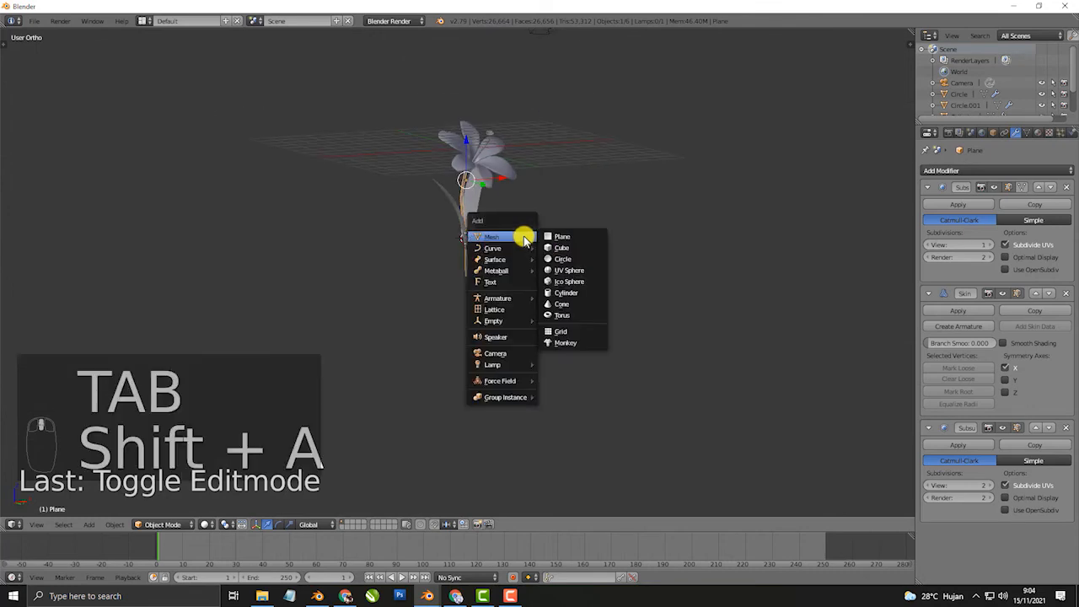
{"action": "left_click", "coordinate": [573, 293]}
{"action": "key", "text": "KP_1"}
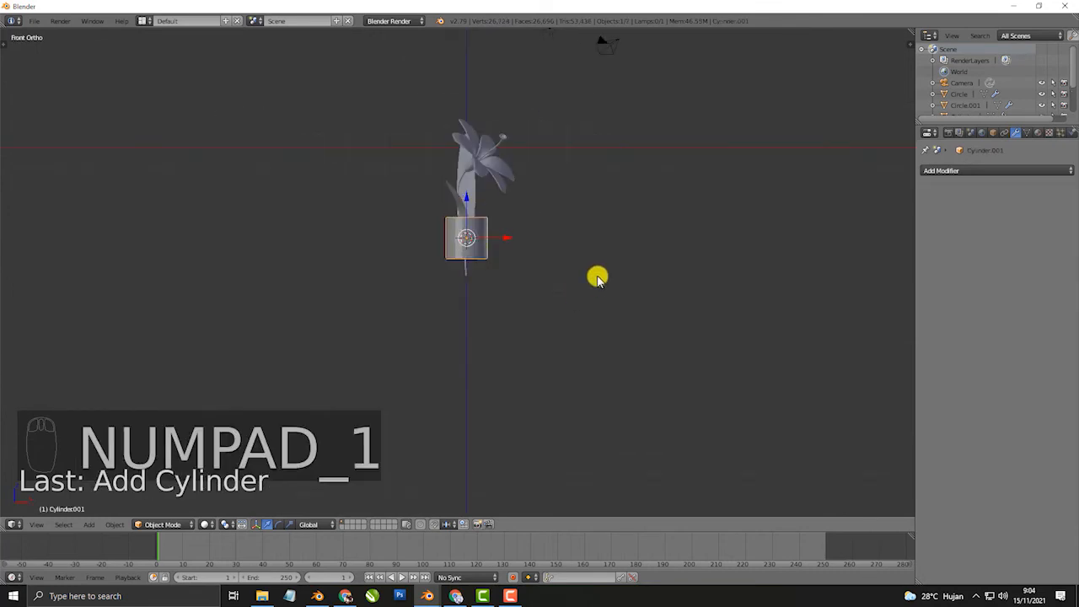
{"action": "key", "text": "KP_5"}
{"action": "key", "text": "KP_5"}
{"action": "scroll", "coordinate": [530, 197], "scroll_direction": "up", "scroll_amount": 6}
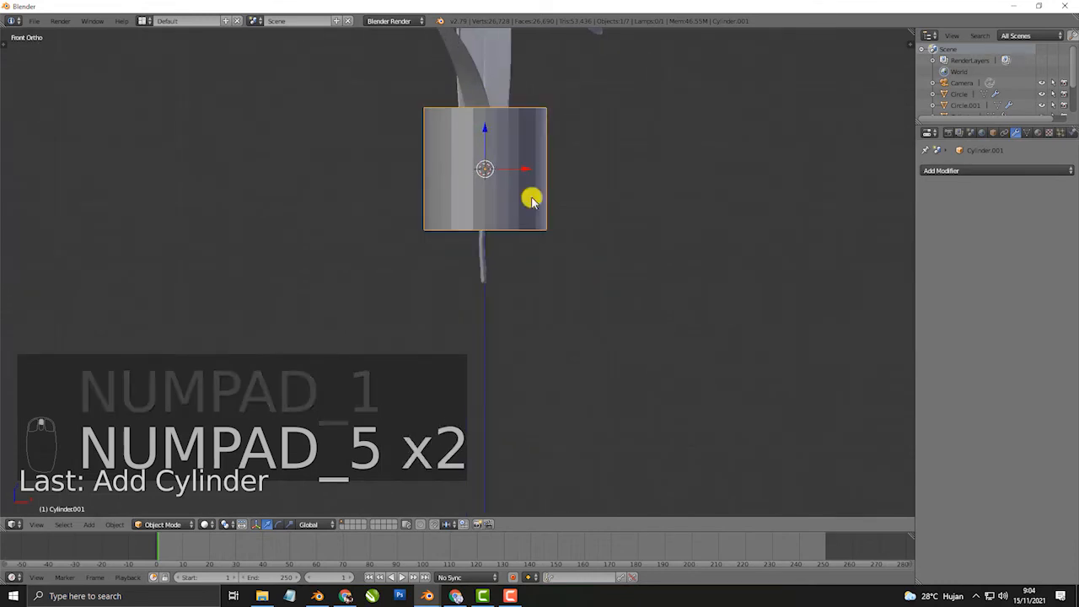
{"action": "key", "text": "g"}
{"action": "key", "text": "z"}
{"action": "left_click", "coordinate": [563, 267]}
- Lower the cylinder's geometry in edit mode until only the stem's tip is inside, and add a loop cut near its upper edge
{"action": "key", "text": "Tab"}
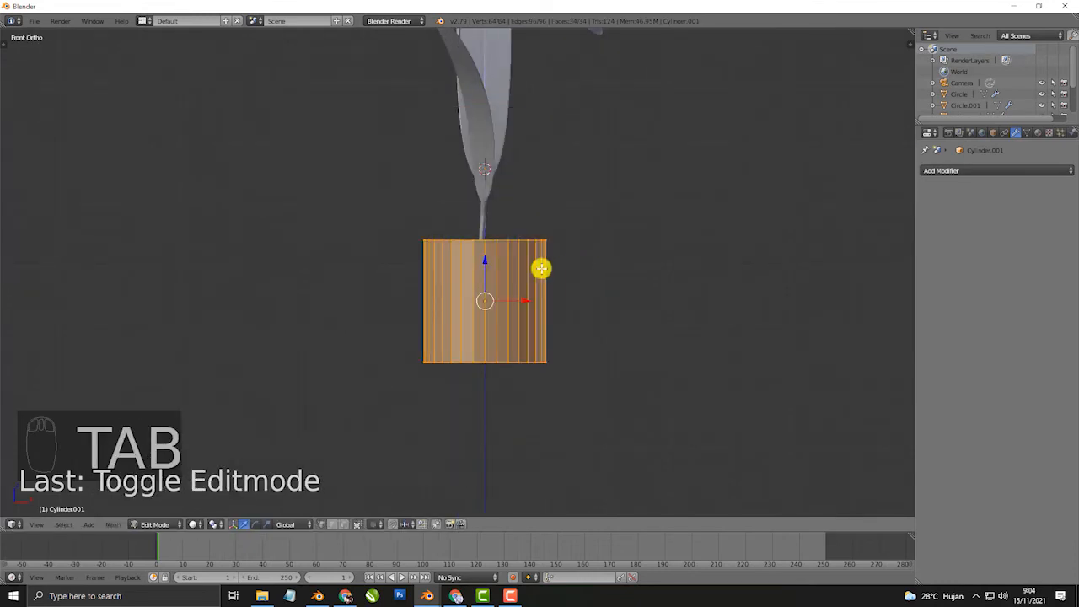
{"action": "key", "text": "z"}
{"action": "left_click_drag", "start_coordinate": [486, 270], "coordinate": [491, 295]}
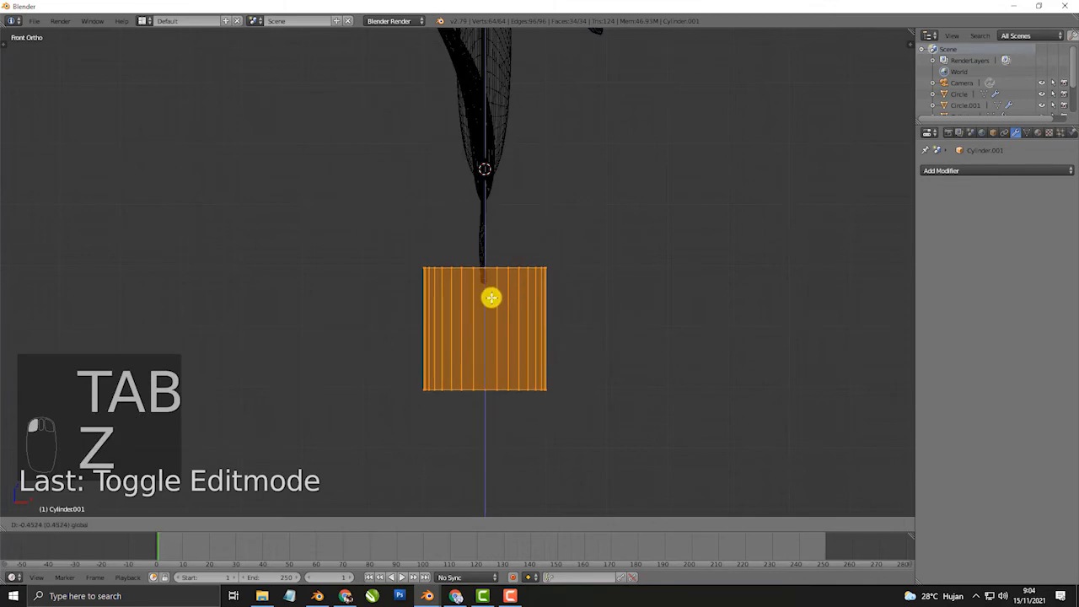
{"action": "key", "text": "ctrl+r"}
{"action": "left_click", "coordinate": [531, 279]}
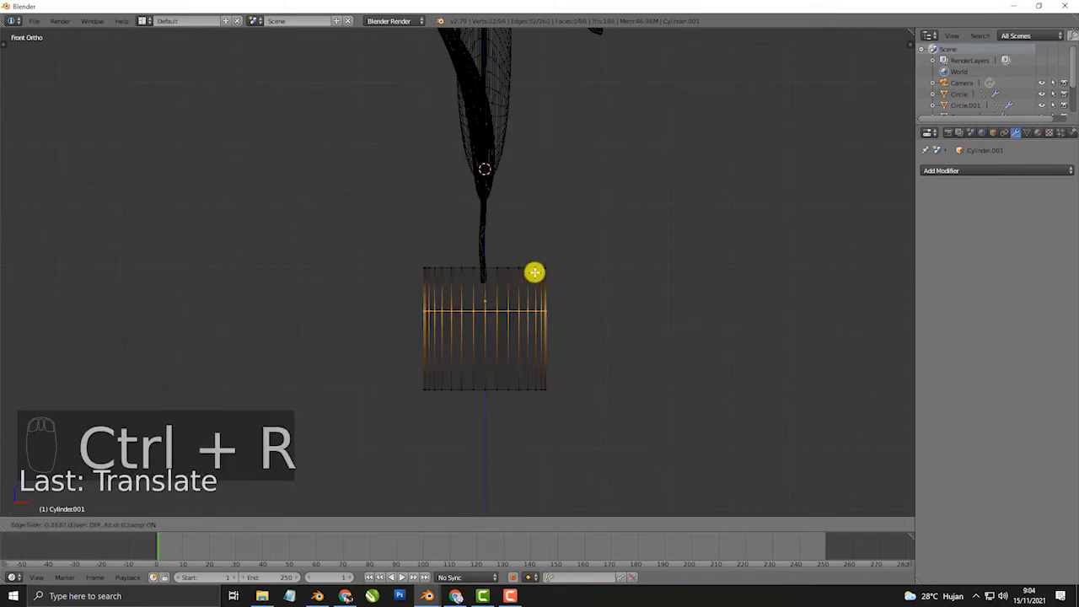
{"action": "left_click", "coordinate": [543, 257]}
- Scale down the cylinder's bottom ring of vertices to taper it into a pot shape
{"action": "key", "text": "a"}
{"action": "key", "text": "b"}
{"action": "left_click_drag", "start_coordinate": [366, 359], "coordinate": [592, 444]}
{"action": "key", "text": "s"}
{"action": "left_click", "coordinate": [654, 388]}
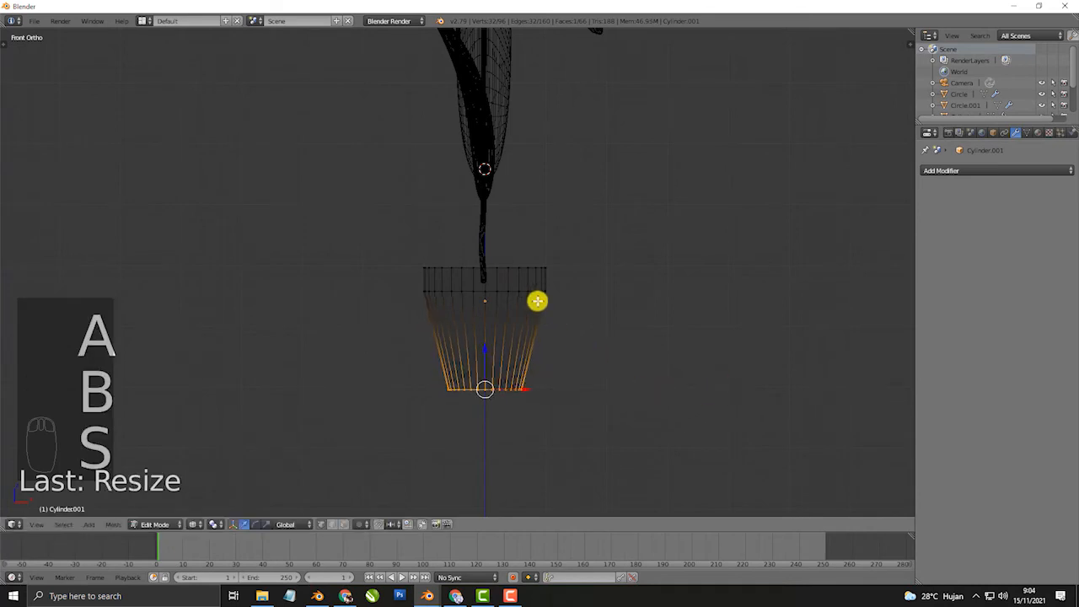
- Extrude the pot's upper band of faces outward along the vertex normals to form a rim
{"action": "right_click", "coordinate": [453, 280], "text": "alt"}
{"action": "key", "text": "alt+e"}
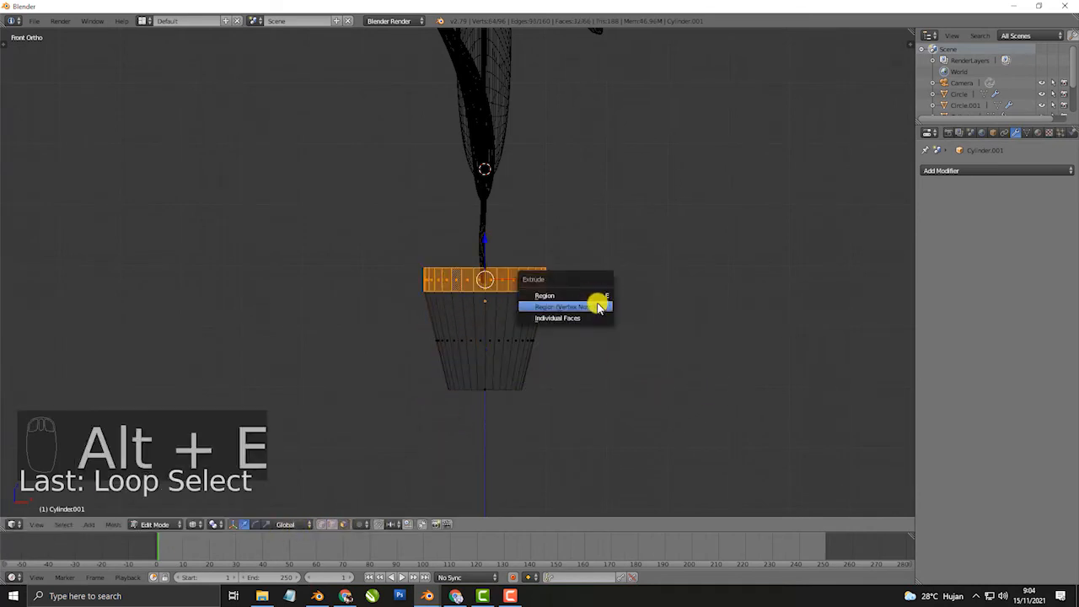
{"action": "left_click", "coordinate": [573, 307]}
{"action": "left_click", "coordinate": [601, 308]}
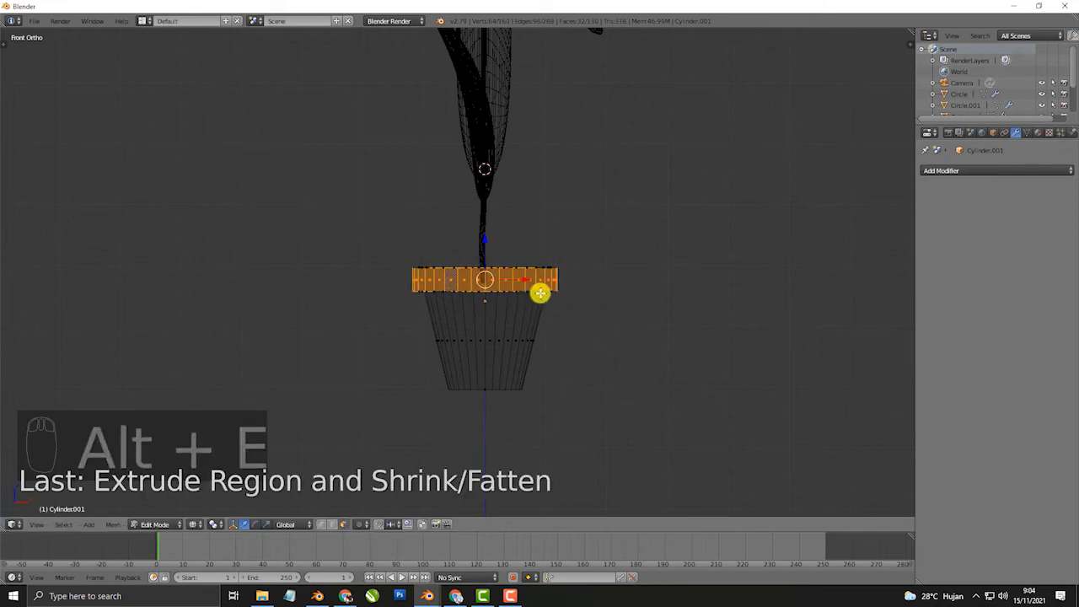
- Extrude the pot's top face downward to recess it inside the rim
{"action": "scroll", "coordinate": [530, 264], "scroll_direction": "up", "scroll_amount": 2}
{"action": "middle_click_drag", "start_coordinate": [530, 265], "coordinate": [513, 327], "text": "shift"}
{"action": "right_click", "coordinate": [495, 326]}
{"action": "key", "text": "z"}
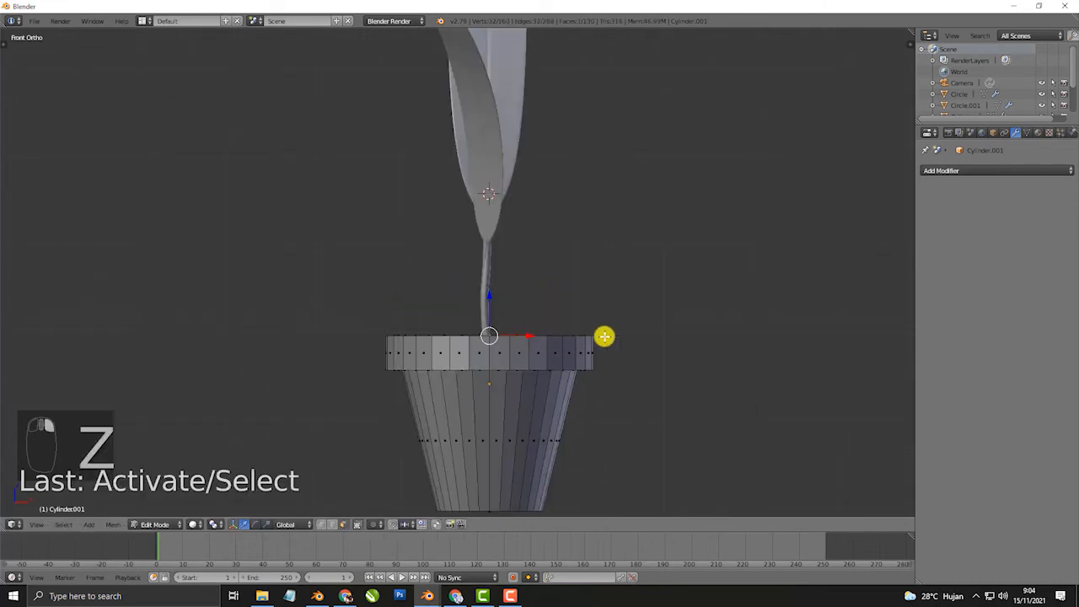
{"action": "middle_click_drag", "start_coordinate": [598, 337], "coordinate": [584, 375]}
{"action": "key", "text": "e"}
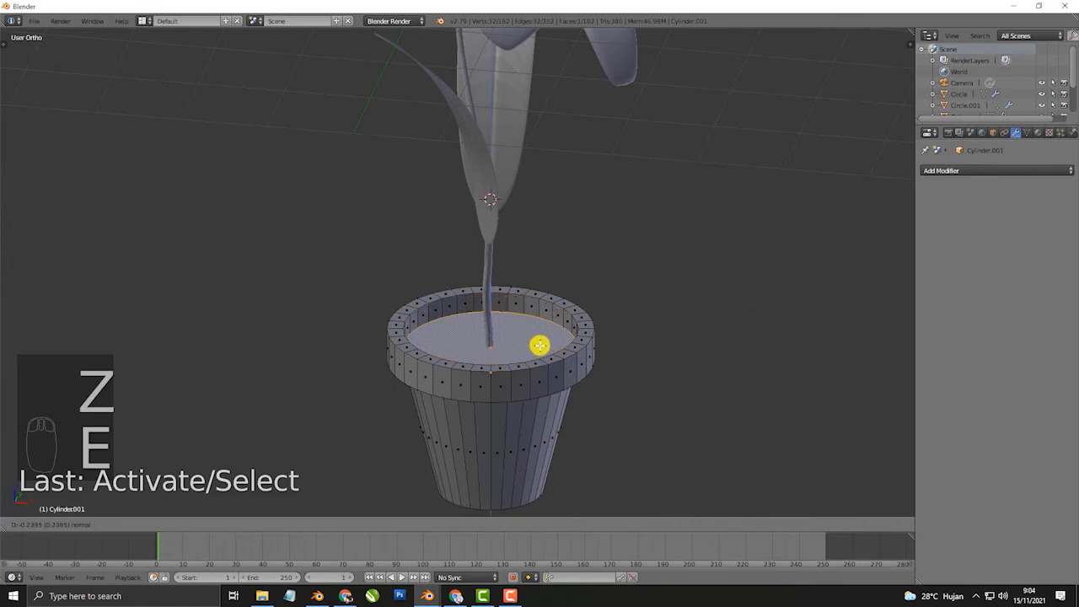
{"action": "left_click", "coordinate": [559, 359]}
- Inset the pot's bottom face slightly to leave a narrow outer ring
{"action": "middle_click_drag", "start_coordinate": [558, 359], "coordinate": [530, 328]}
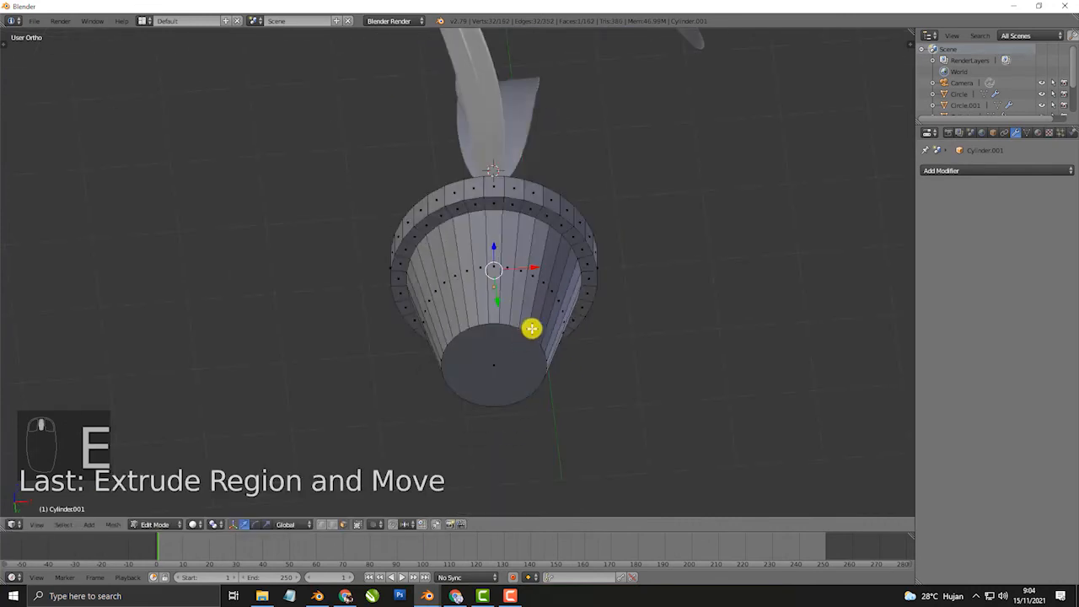
{"action": "right_click", "coordinate": [529, 342]}
{"action": "key", "text": "i"}
{"action": "left_click", "coordinate": [657, 340]}
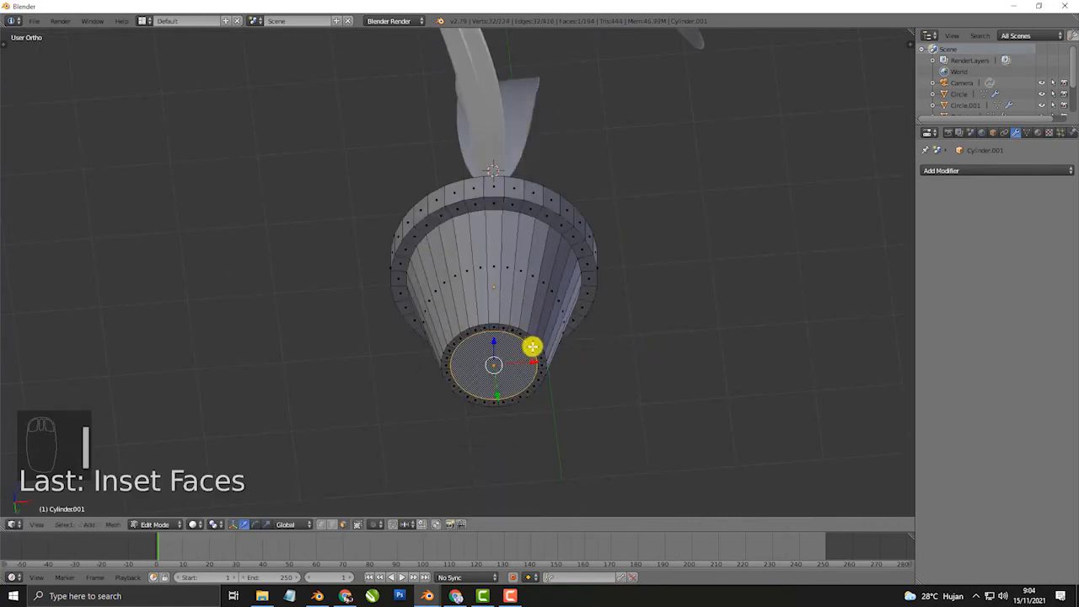
- Extrude the narrow ring around the pot's bottom into a short foot and adjust its height along Z
{"action": "right_click", "coordinate": [536, 342], "text": "alt"}
{"action": "key", "text": "e"}
{"action": "right_click", "coordinate": [621, 344]}
{"action": "middle_click_drag", "start_coordinate": [621, 344], "coordinate": [553, 379]}
{"action": "key", "text": "g"}
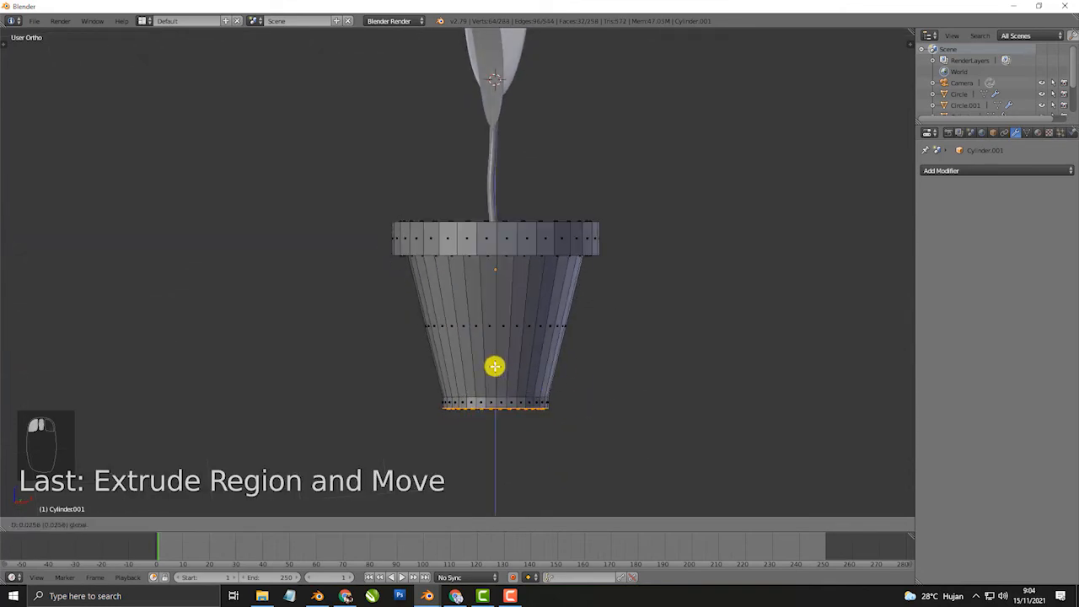
{"action": "left_click", "coordinate": [506, 364]}
- Leave edit mode and add a Subdivision Surface modifier to the pot
{"action": "key", "text": "Tab"}
{"action": "left_click", "coordinate": [940, 171]}
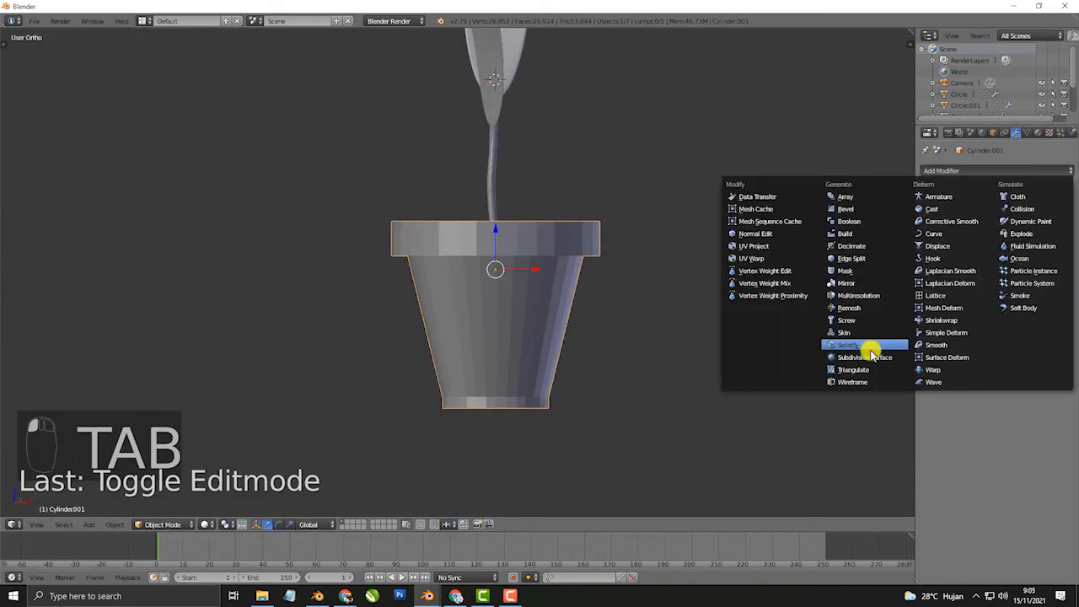
{"action": "left_click", "coordinate": [868, 357]}
- Inset the band of faces around the outside of the pot's rim to sharpen its edges
{"action": "scroll", "coordinate": [590, 337], "scroll_direction": "up", "scroll_amount": 3}
{"action": "key", "text": "Tab"}
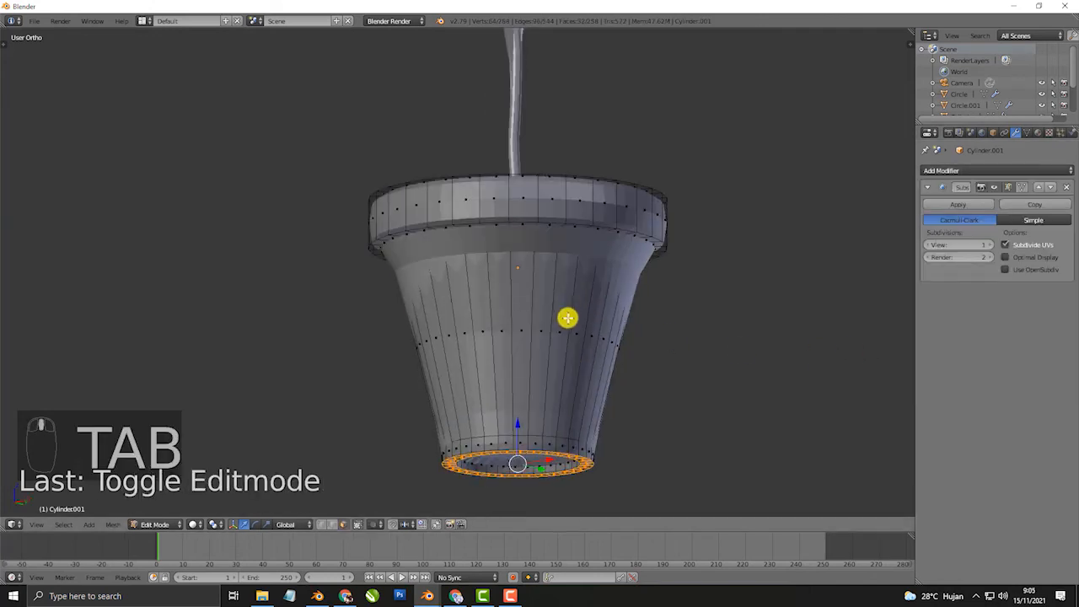
{"action": "right_click", "coordinate": [600, 202], "text": "alt"}
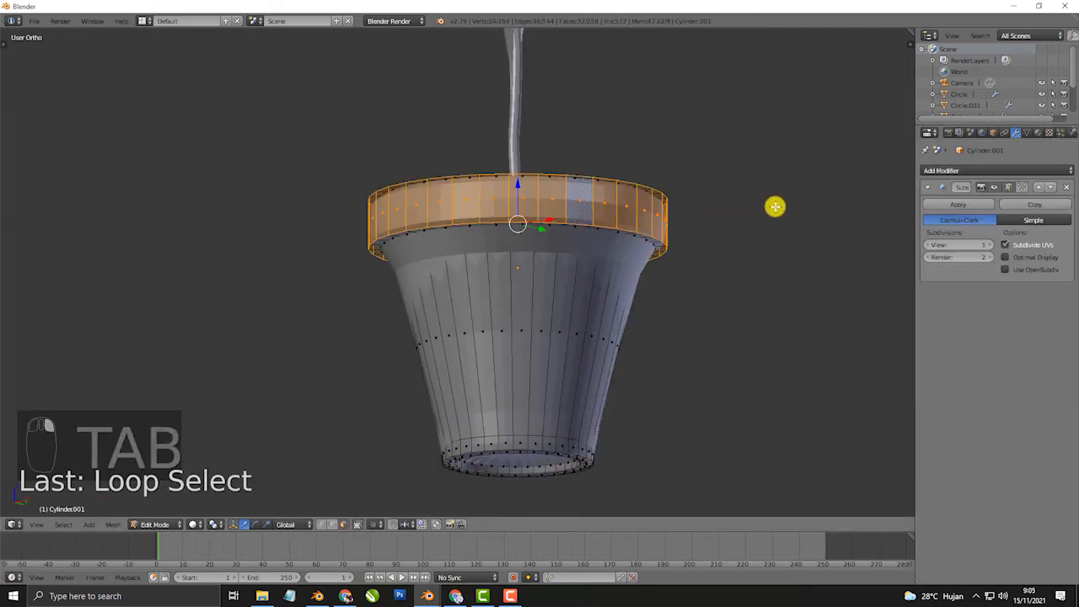
{"action": "key", "text": "i"}
{"action": "left_click", "coordinate": [814, 186]}
- Inset the ring of faces on top of the rim and the recessed face inside the pot
{"action": "middle_click_drag", "start_coordinate": [676, 214], "coordinate": [655, 290]}
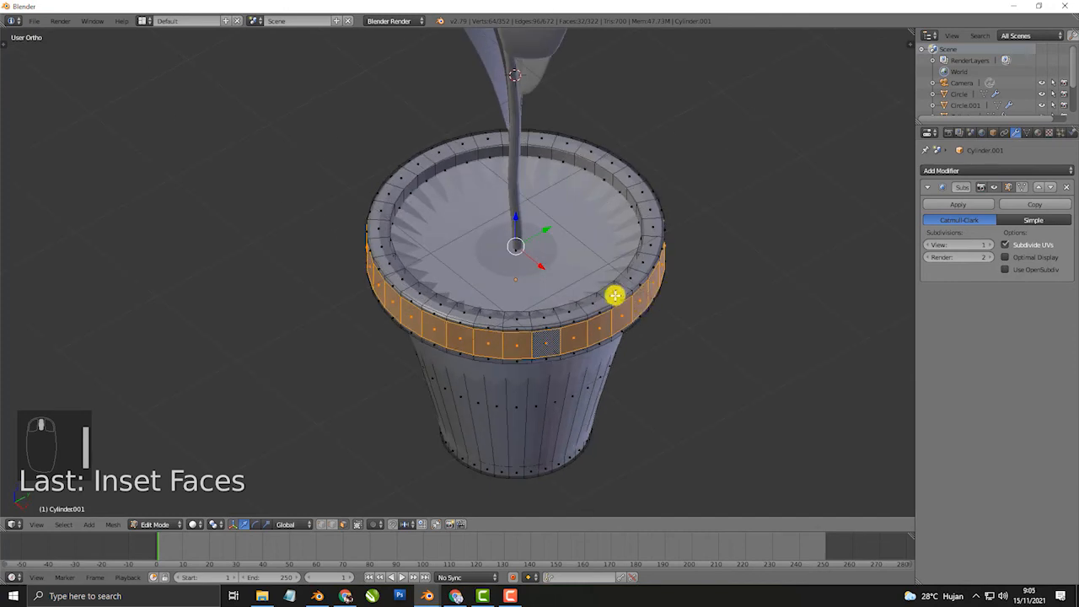
{"action": "right_click", "coordinate": [618, 286], "text": "alt"}
{"action": "key", "text": "i"}
{"action": "left_click", "coordinate": [797, 236]}
{"action": "right_click", "coordinate": [561, 240]}
{"action": "key", "text": "i"}
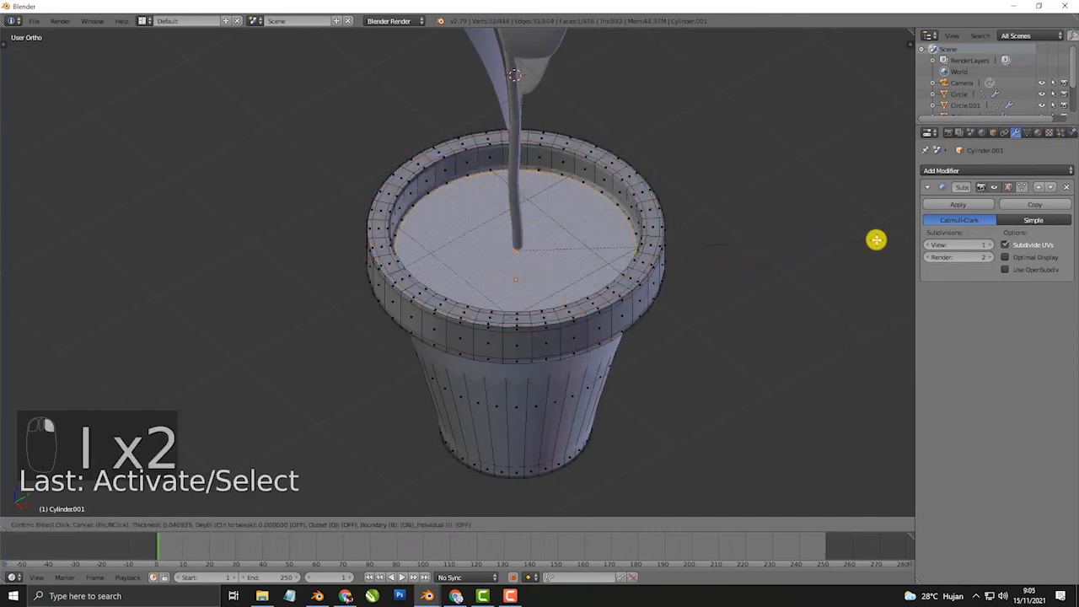
{"action": "left_click", "coordinate": [874, 239]}
- Inset the foot's ring of faces and the recessed face on the pot's underside
{"action": "middle_click_drag", "start_coordinate": [652, 371], "coordinate": [584, 300]}
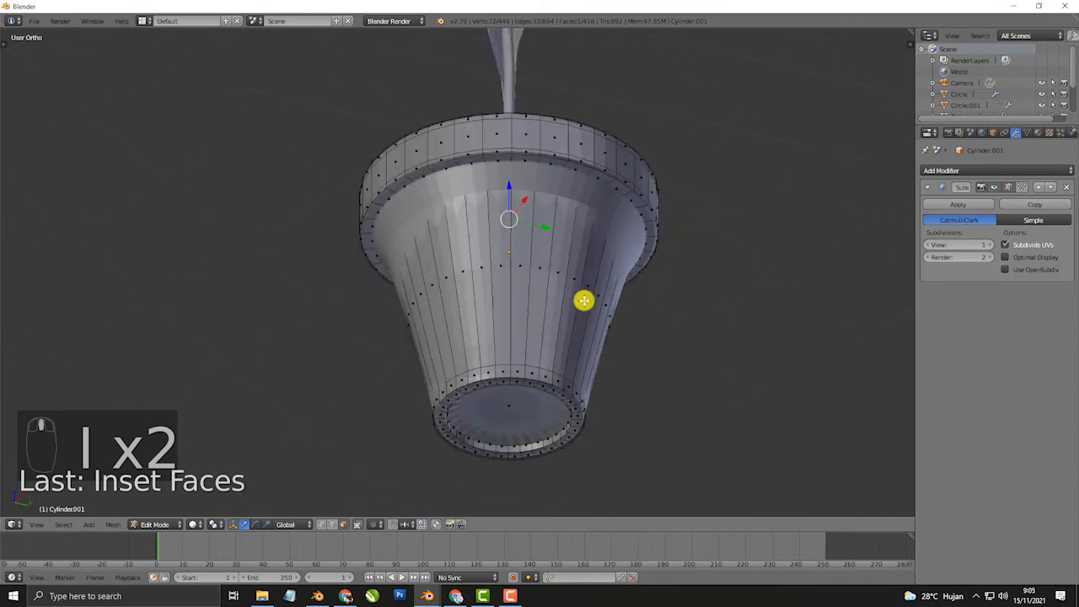
{"action": "right_click", "coordinate": [548, 393], "text": "alt"}
{"action": "middle_click_drag", "start_coordinate": [547, 385], "coordinate": [585, 350]}
{"action": "key", "text": "i"}
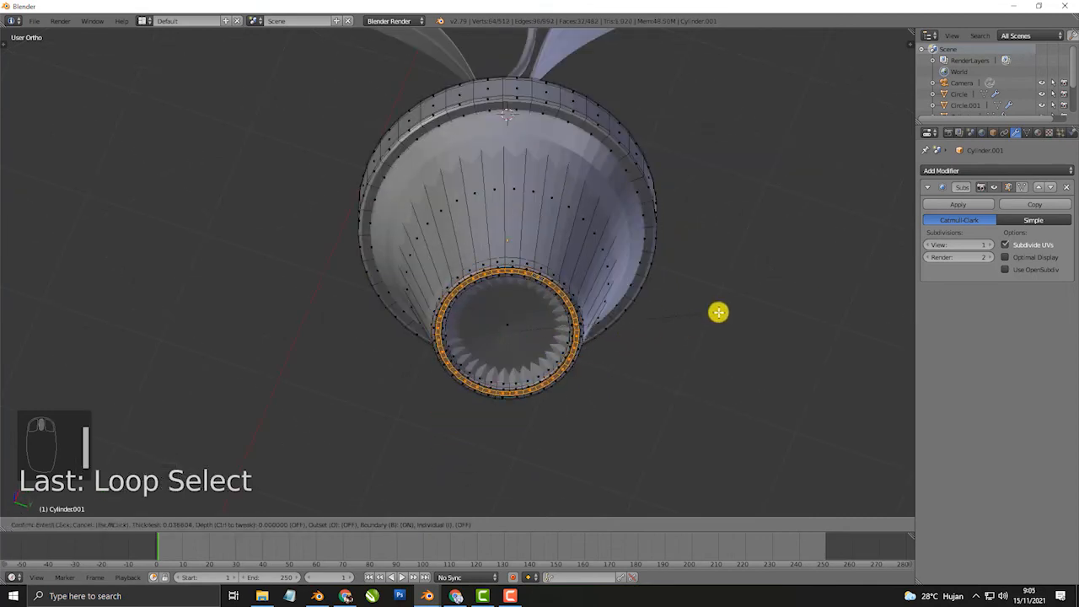
{"action": "left_click", "coordinate": [721, 316]}
{"action": "middle_click_drag", "start_coordinate": [679, 327], "coordinate": [559, 364]}
{"action": "right_click", "coordinate": [543, 371]}
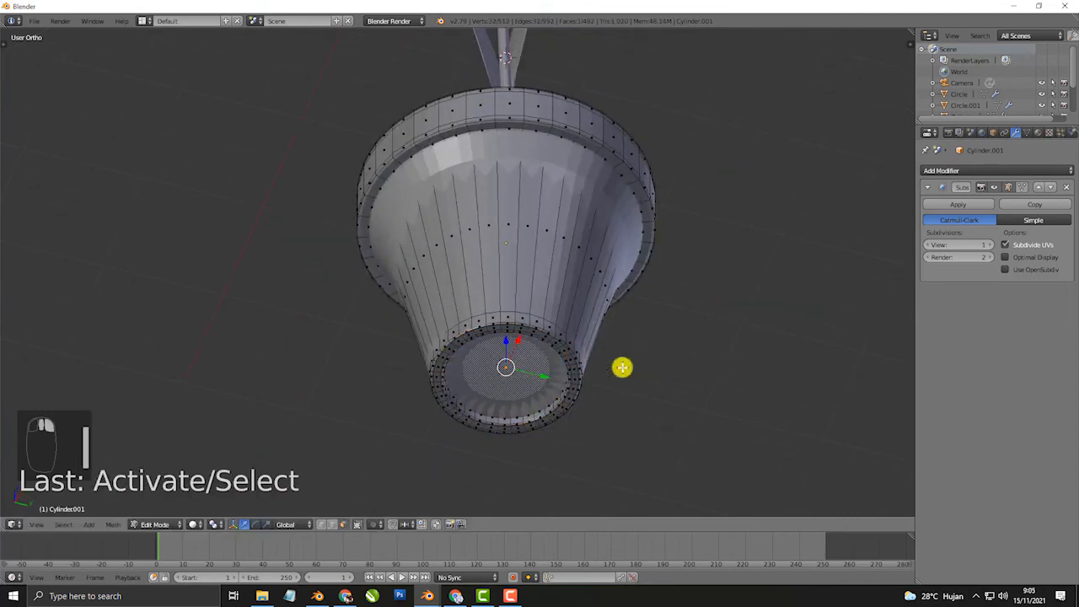
{"action": "key", "text": "i"}
{"action": "left_click", "coordinate": [806, 332]}
- Add a loop cut around the pot's body and slide it up to just below the rim
{"action": "key", "text": "Tab"}
{"action": "middle_click_drag", "start_coordinate": [667, 330], "coordinate": [516, 329]}
{"action": "key", "text": "Tab"}
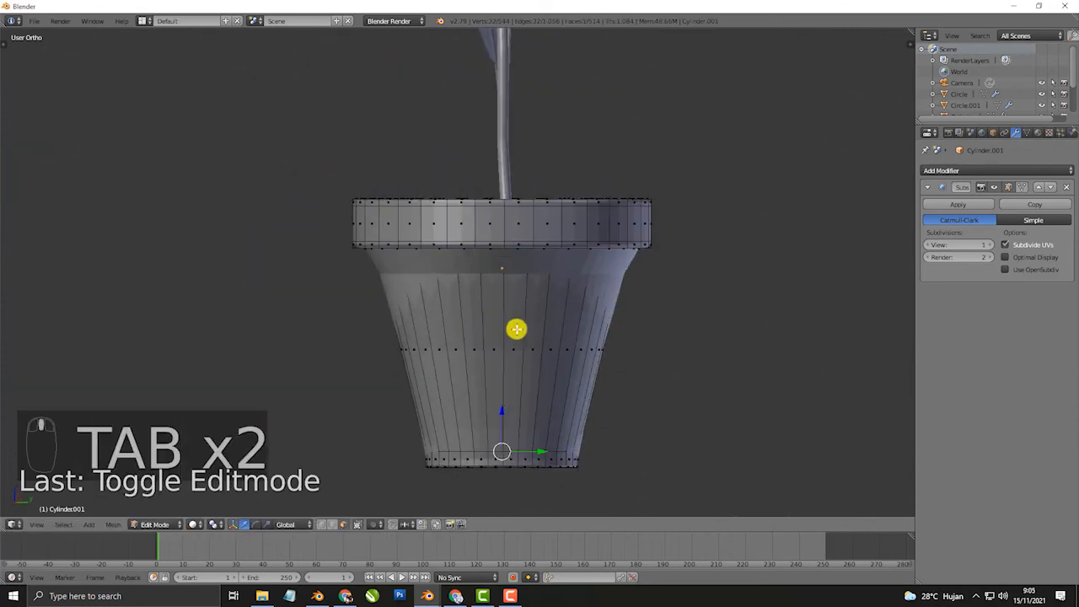
{"action": "key", "text": "ctrl+r"}
{"action": "left_click", "coordinate": [582, 347]}
{"action": "left_click", "coordinate": [618, 258]}
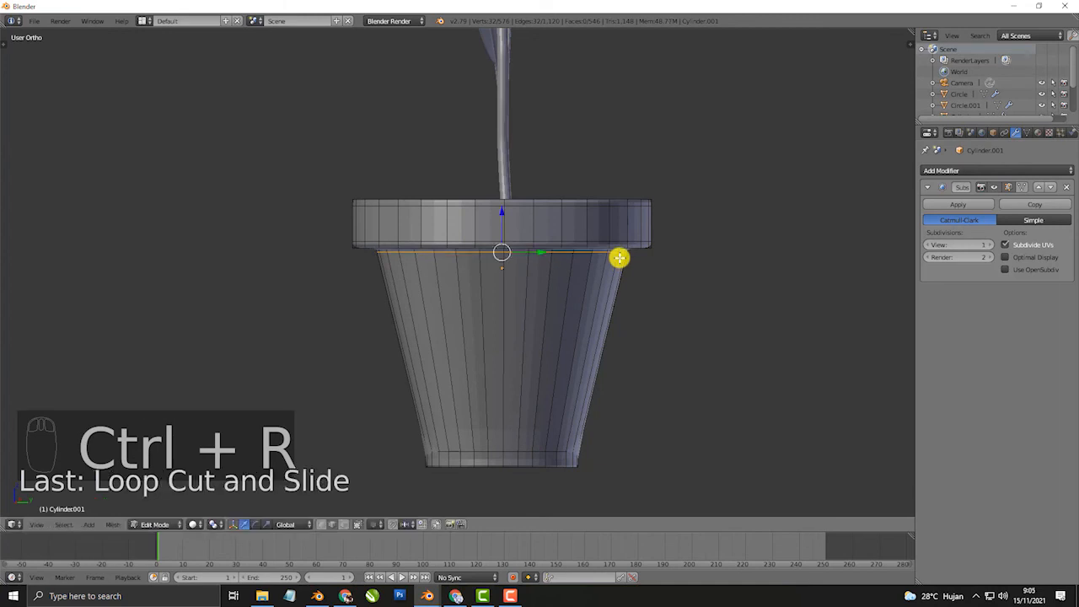
- Leave mesh editing and apply smooth shading to the whole pot
{"action": "key", "text": "Tab"}
{"action": "scroll", "coordinate": [633, 284], "scroll_direction": "down", "scroll_amount": 3}
{"action": "key", "text": "t"}
{"action": "key", "text": "t"}
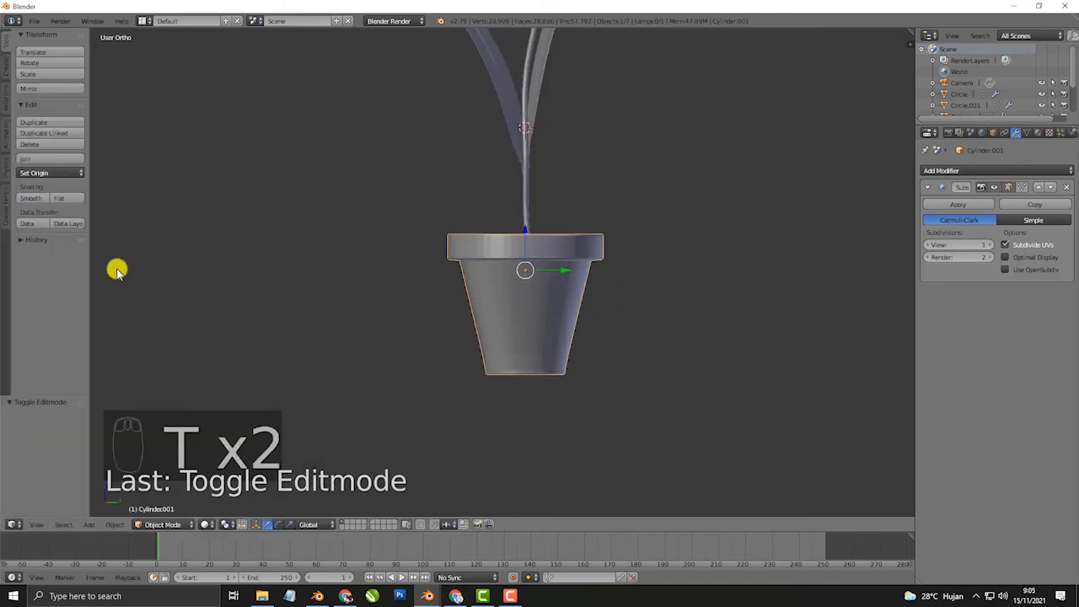
{"action": "left_click", "coordinate": [34, 200]}
{"action": "key", "text": "t"}
{"action": "scroll", "coordinate": [506, 282], "scroll_direction": "down", "scroll_amount": 2}
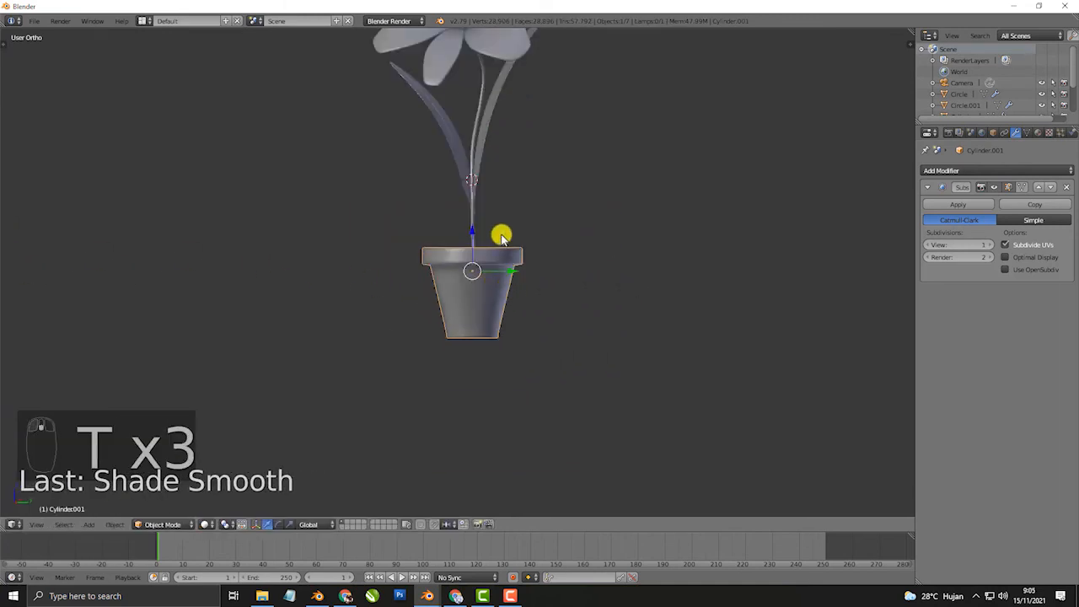
- Add a plane at the 3D cursor and scale it up by a factor of 10 as a ground surface
{"action": "middle_click_drag", "start_coordinate": [500, 234], "coordinate": [543, 342]}
{"action": "scroll", "coordinate": [540, 336], "scroll_direction": "down", "scroll_amount": 2}
{"action": "key", "text": "shift+a"}
{"action": "left_click", "coordinate": [580, 332]}
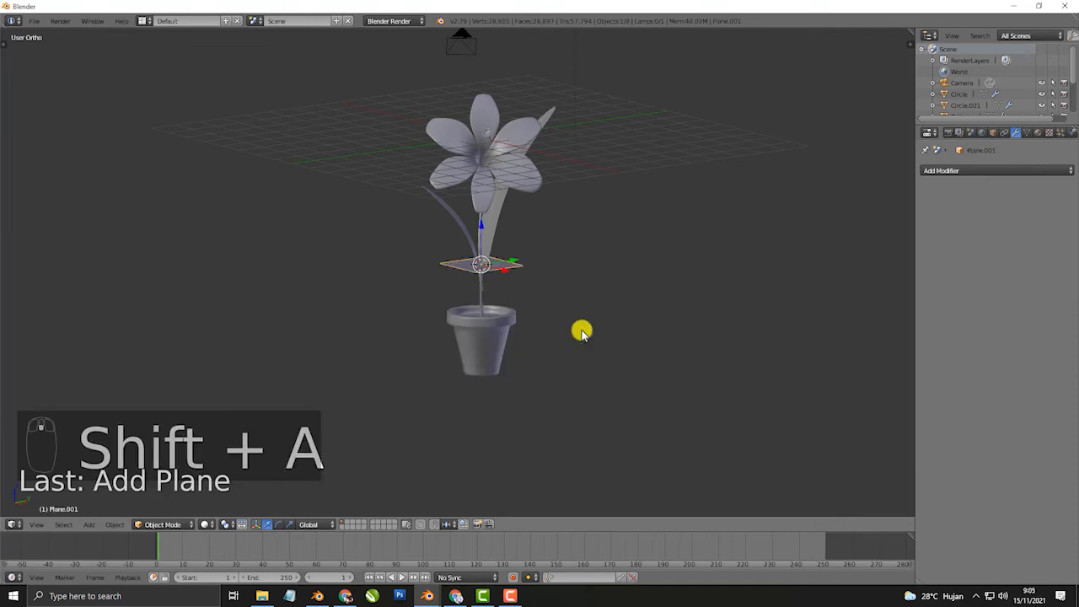
{"action": "key", "text": "KP_1"}
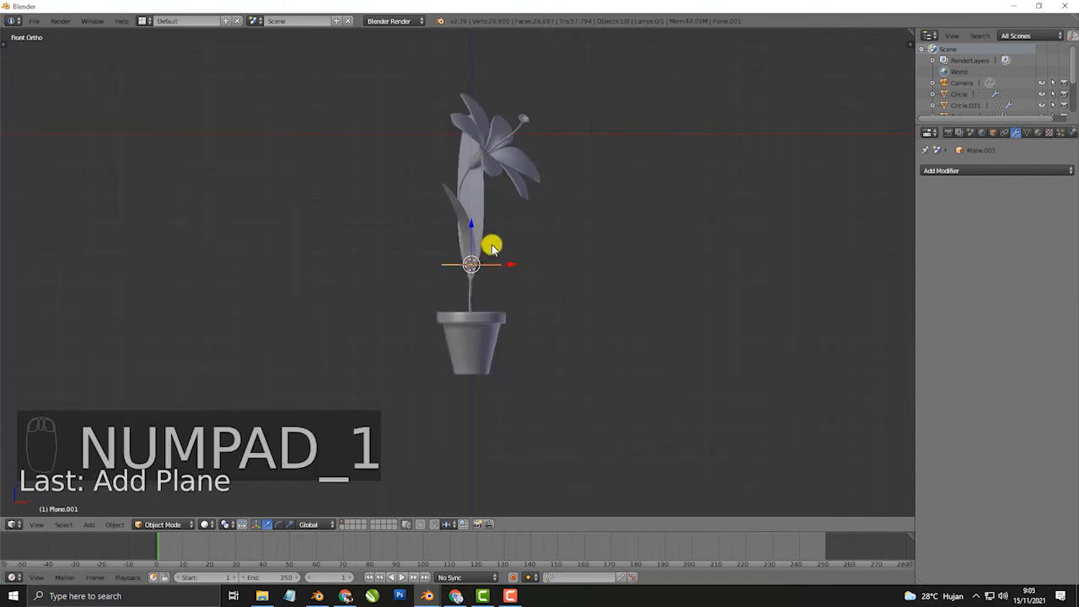
{"action": "key", "text": "s"}
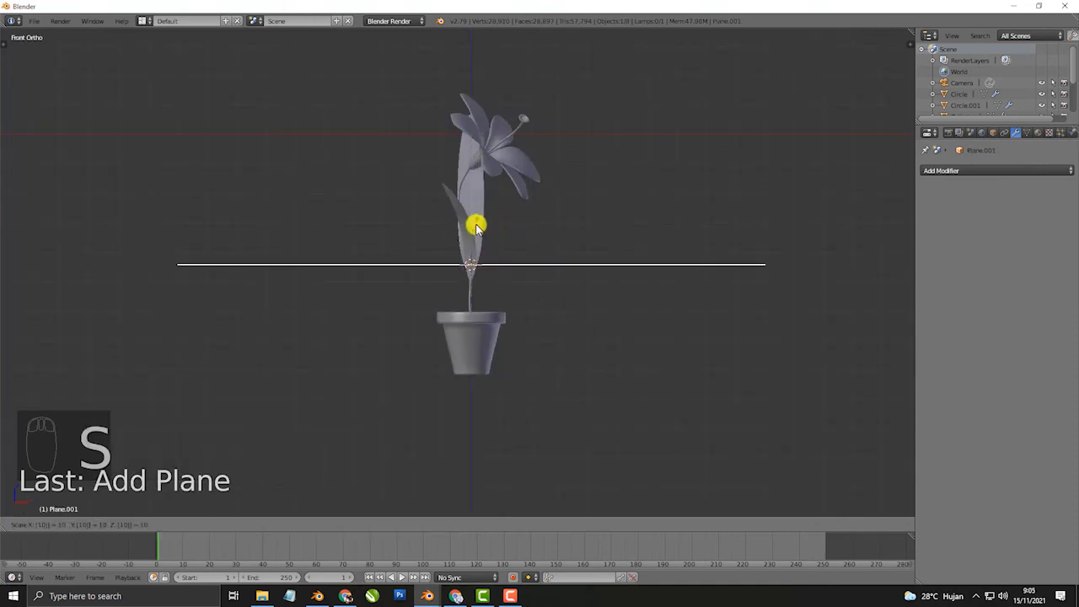
{"action": "left_click", "coordinate": [476, 225]}
- Move the ground plane straight down to the base of the pot and view the scene in perspective
{"action": "left_click_drag", "start_coordinate": [476, 226], "coordinate": [482, 331]}
{"action": "middle_click_drag", "start_coordinate": [528, 345], "coordinate": [447, 317]}
{"action": "key", "text": "KP_5"}
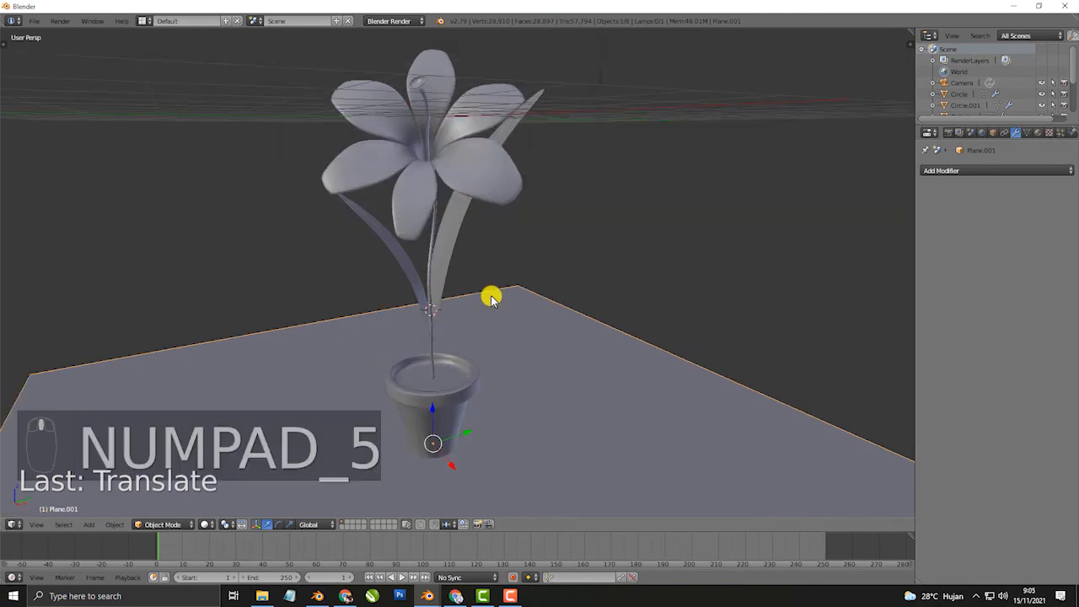